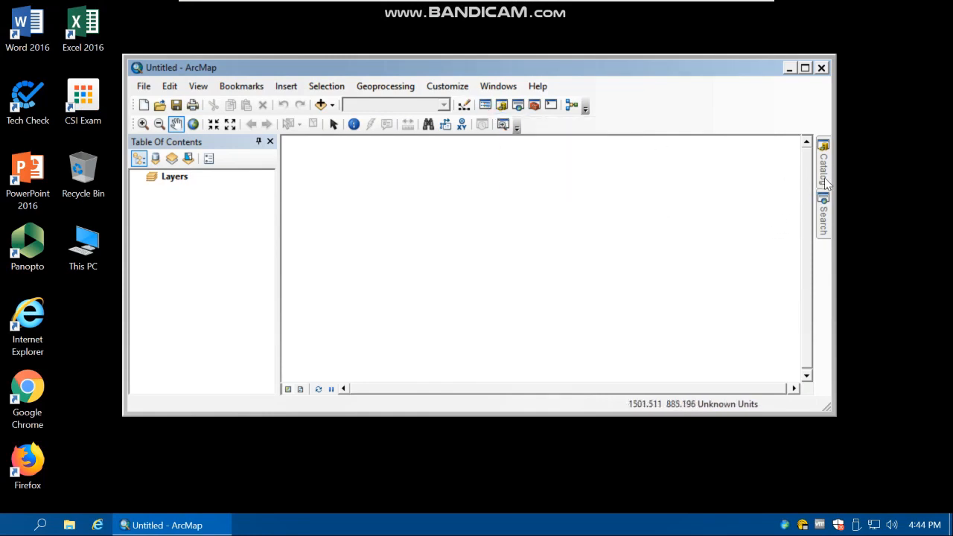
Add a folder connection to H:\GIS_labs\lab9 in the Catalog
mouse_move(823, 175)
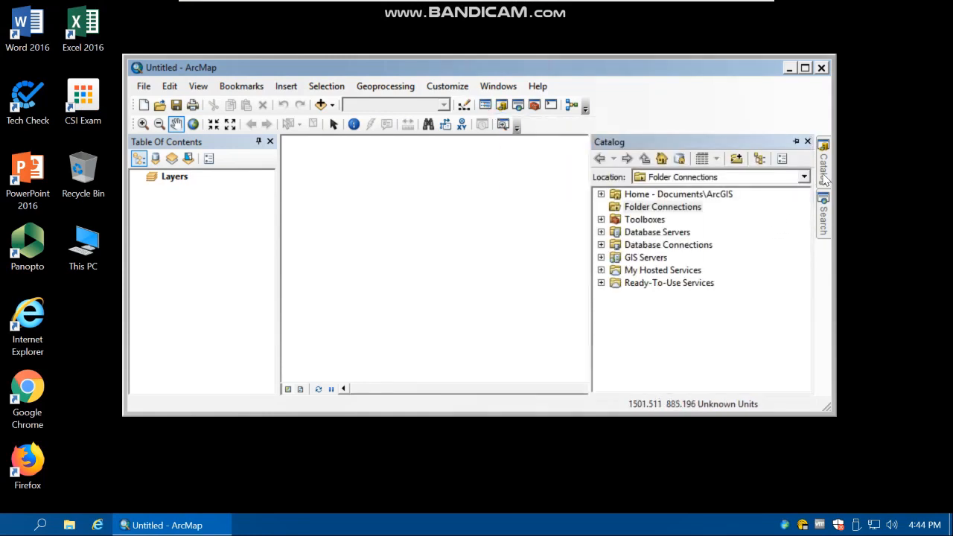
click(655, 211)
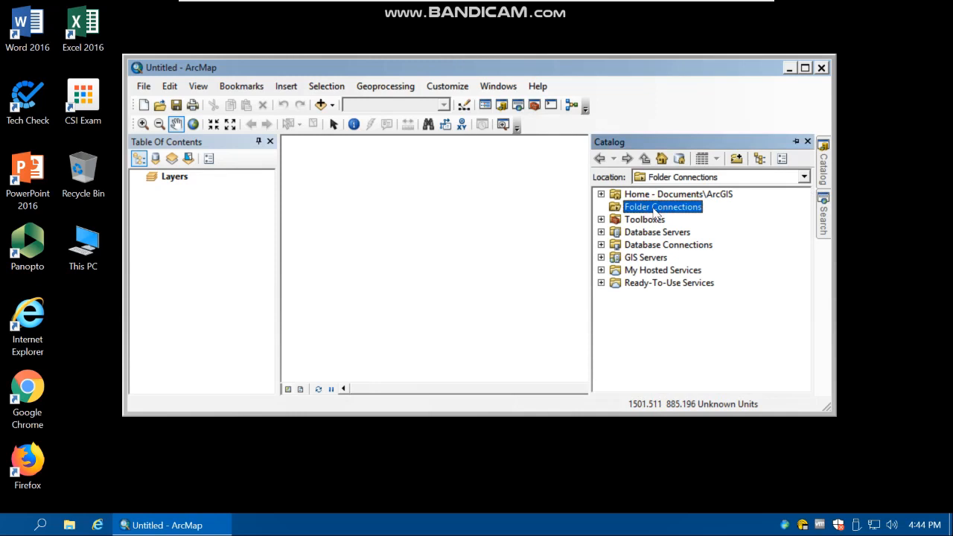
right_click(655, 211)
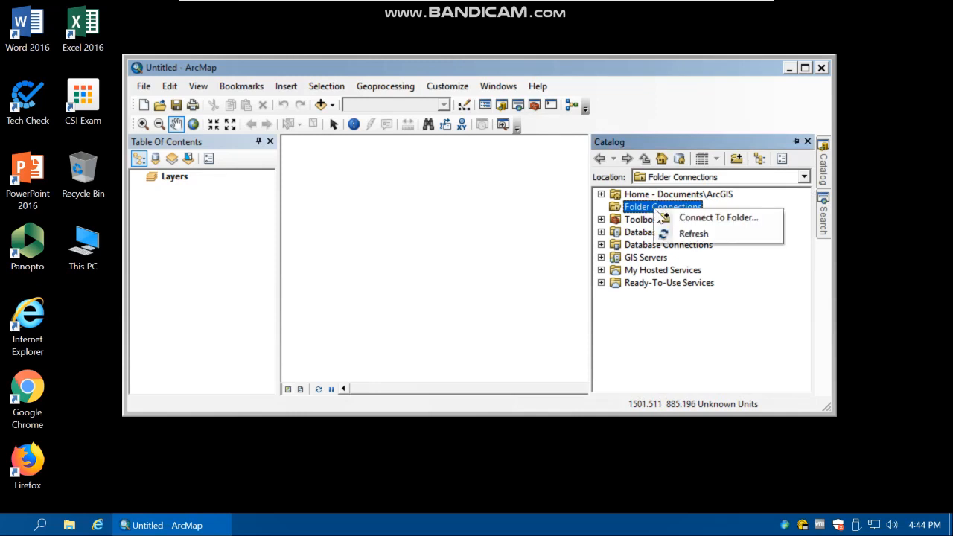
click(703, 217)
double_click(432, 238)
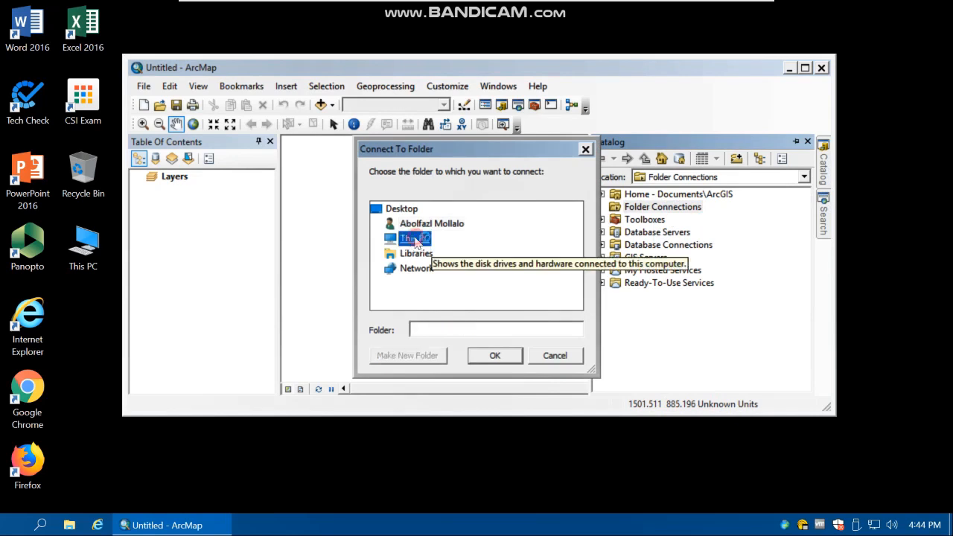
scroll(485, 276, down, 3)
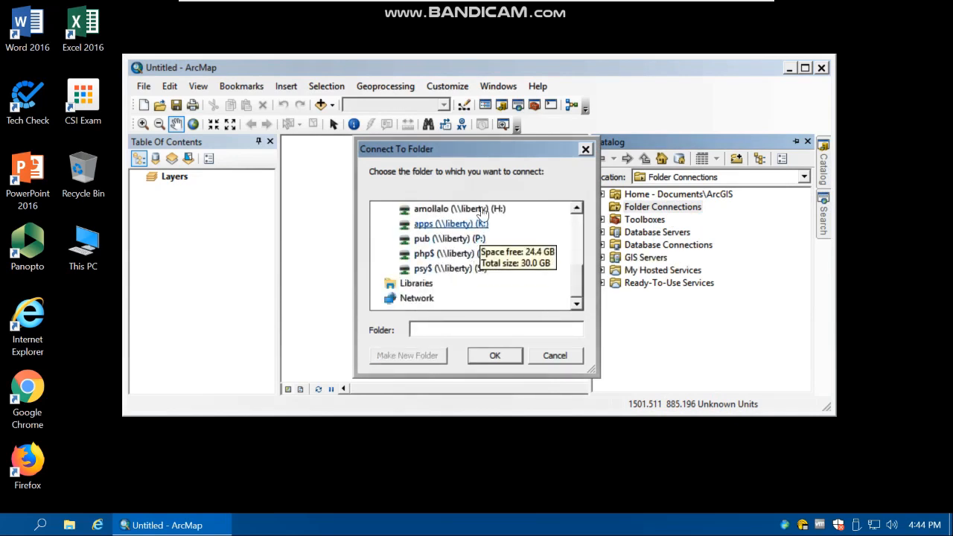
double_click(454, 208)
scroll(476, 268, down, 1)
double_click(446, 252)
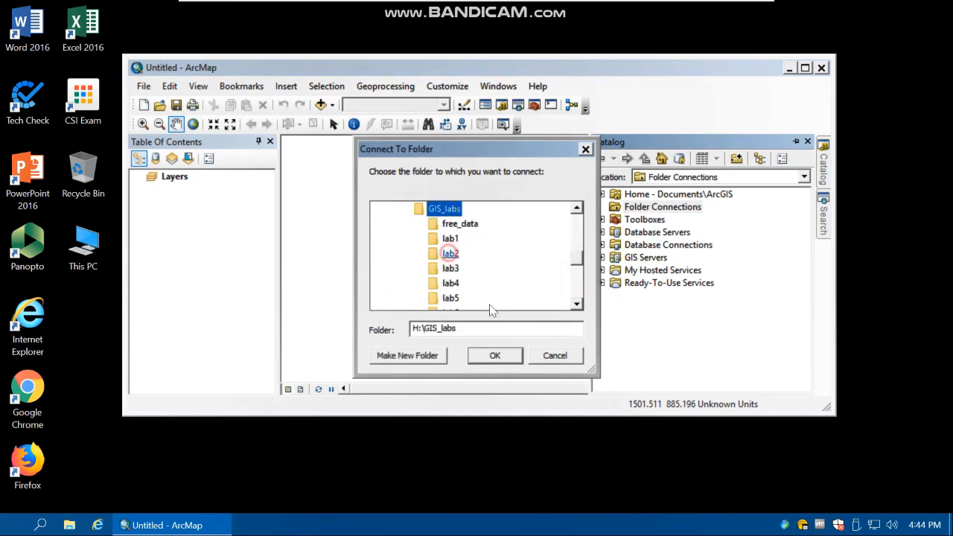
scroll(479, 291, down, 1)
scroll(479, 298, down, 2)
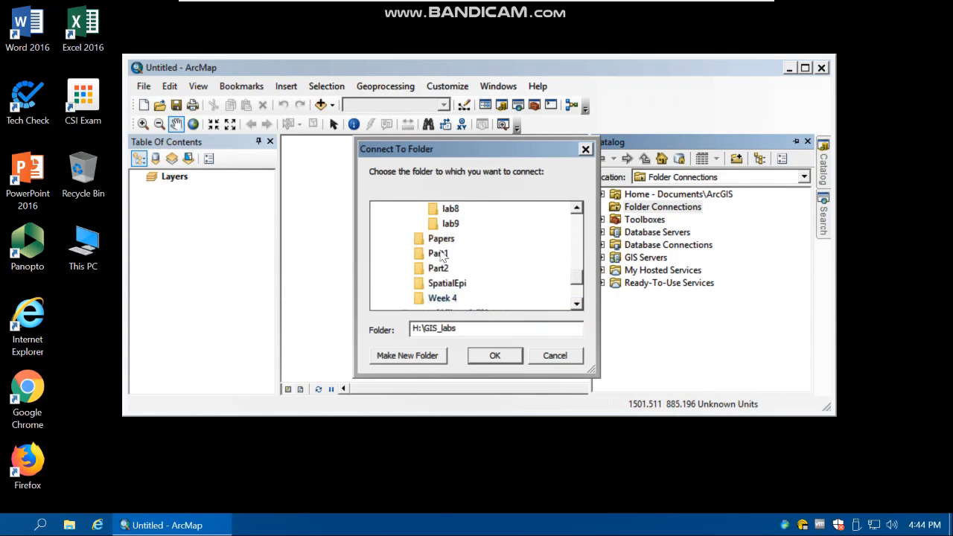
click(449, 223)
click(495, 355)
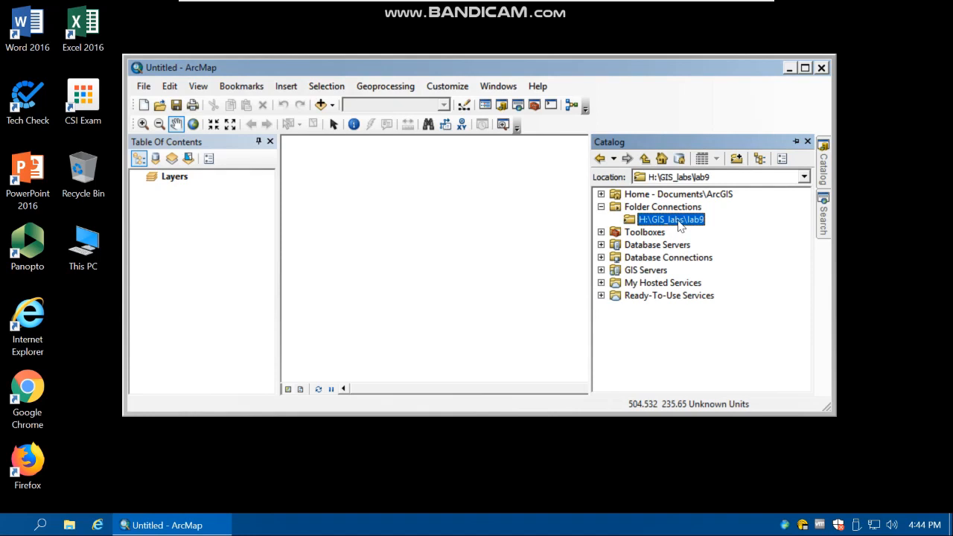
Create a file geodatabase named BW_gdb in the connected lab9 folder
right_click(679, 225)
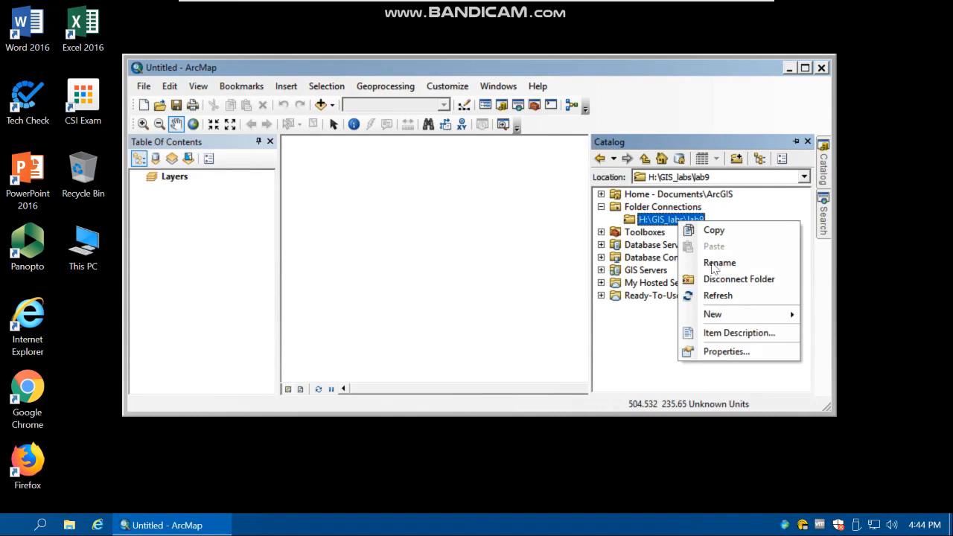
mouse_move(713, 315)
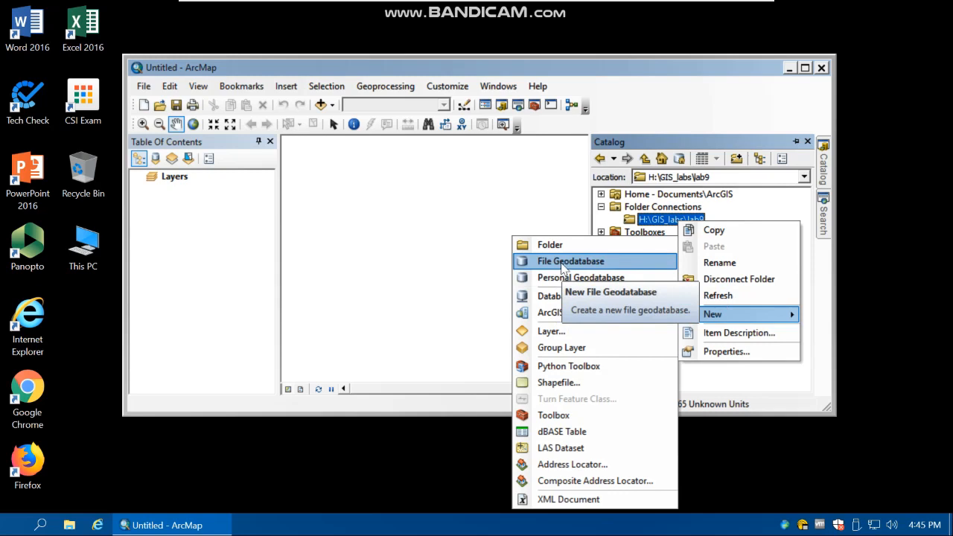
click(562, 264)
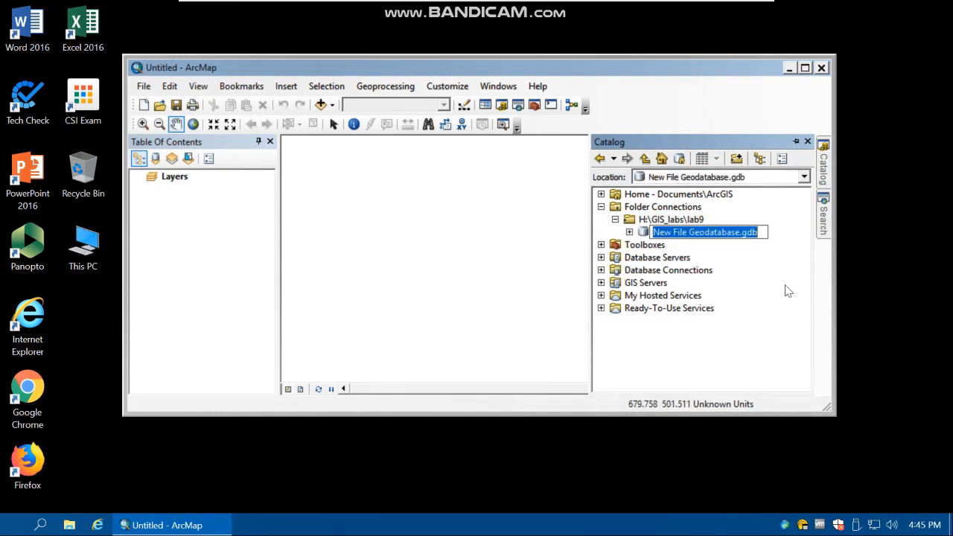
text(B)
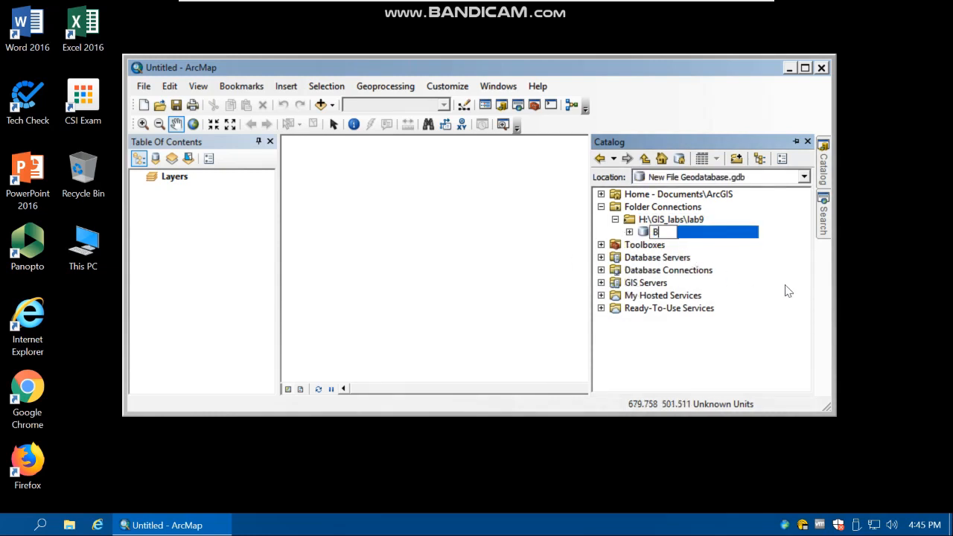
text(W_gdb)
click(770, 253)
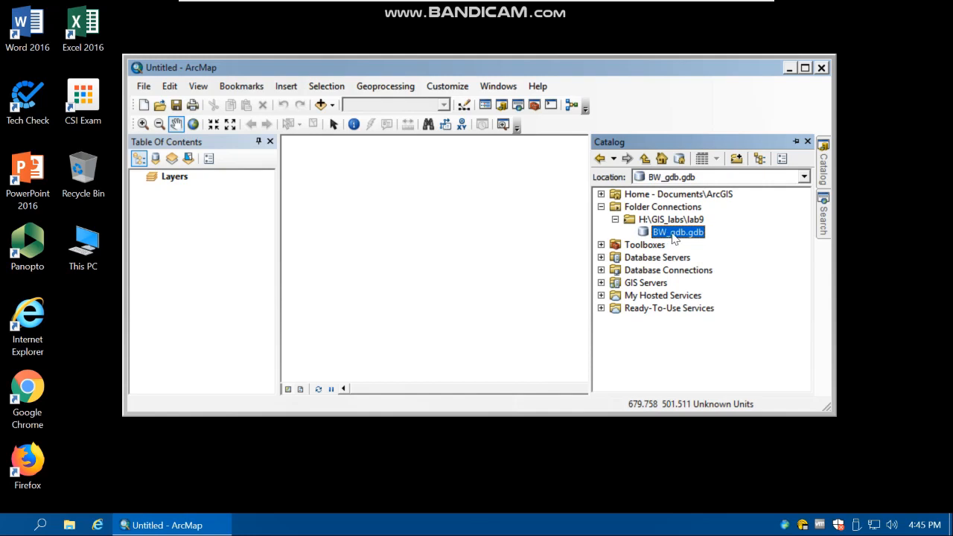
Start a new feature dataset in the BW_gdb geodatabase and name it BW_FDS
right_click(671, 236)
mouse_move(710, 381)
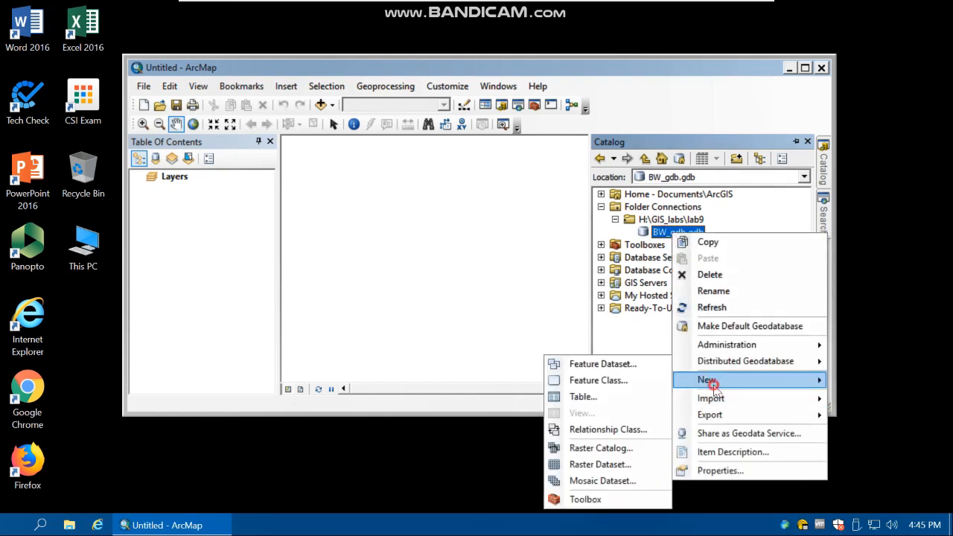
click(599, 362)
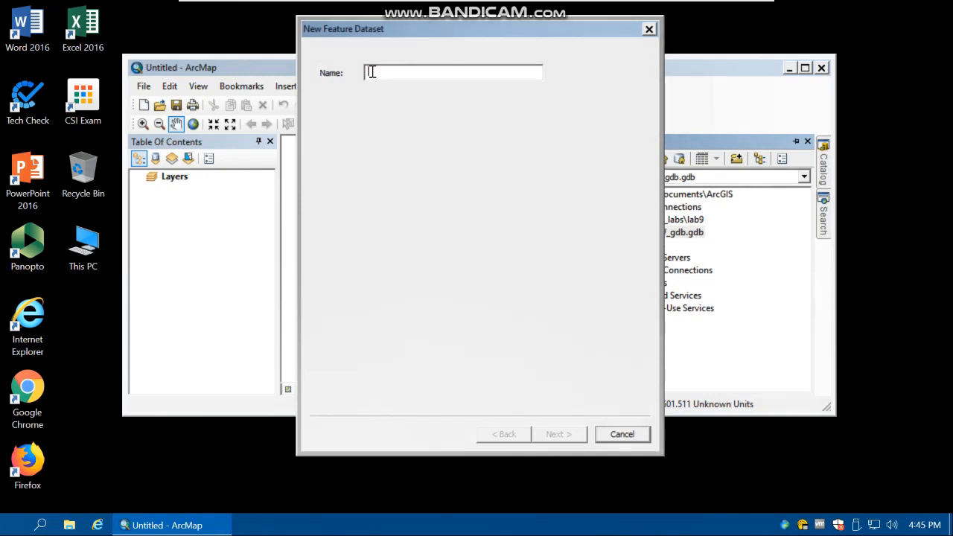
text(BW_)
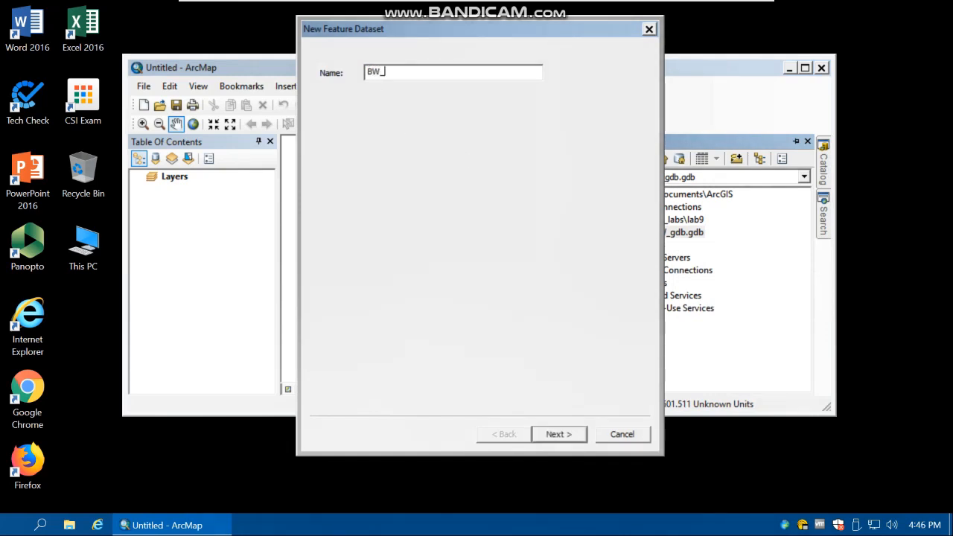
text(FDS)
click(569, 438)
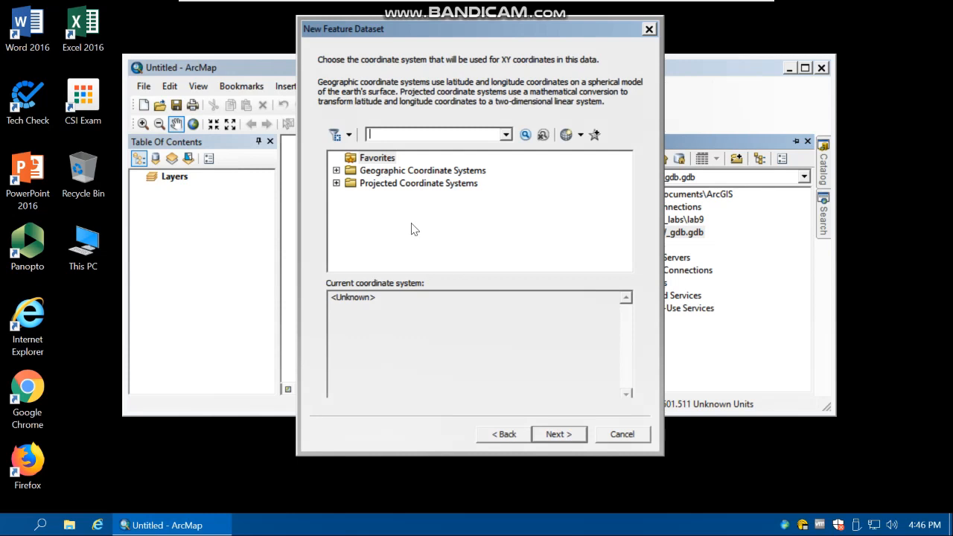
Set the dataset's XY coordinate system to the projected WGS 1984 UTM Zone 17N
double_click(381, 183)
scroll(446, 221, down, 2)
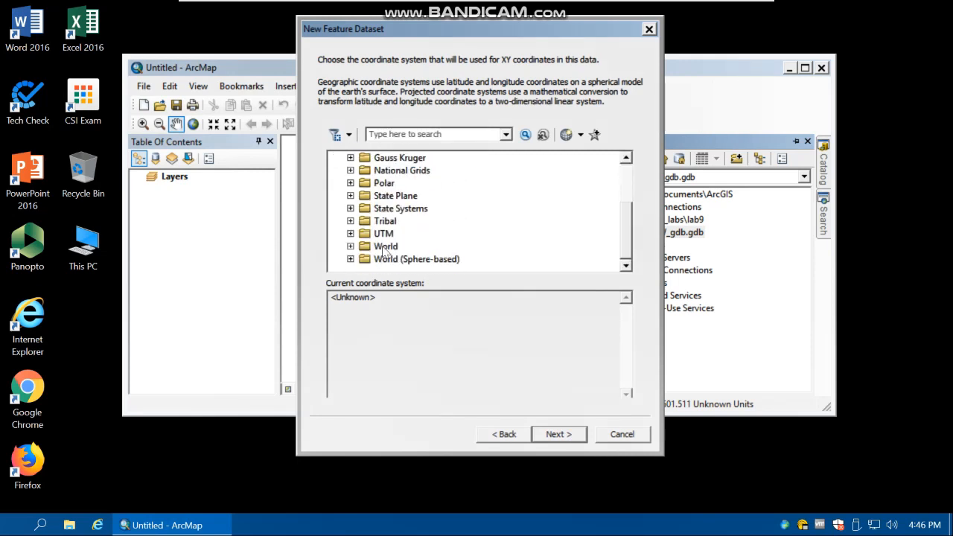
double_click(383, 247)
scroll(409, 253, down, 2)
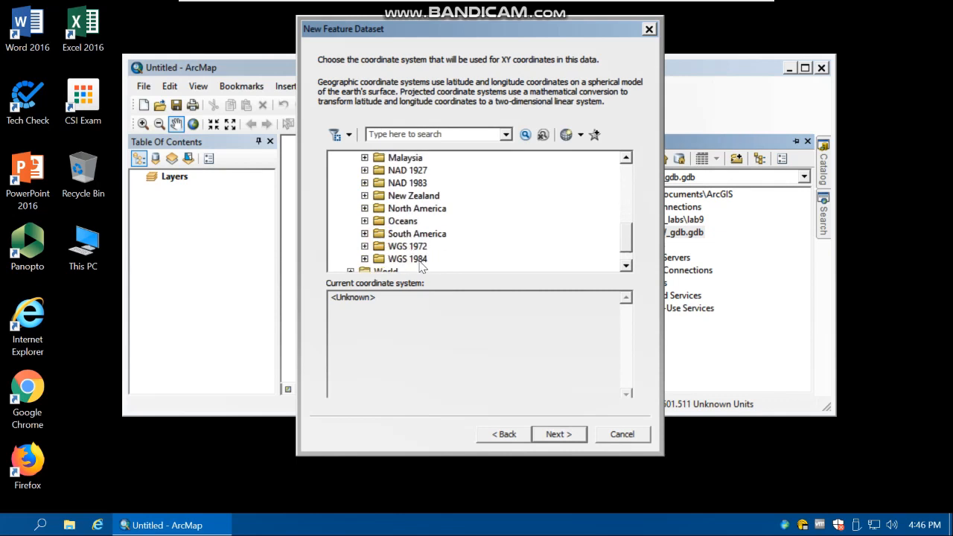
double_click(420, 260)
double_click(419, 247)
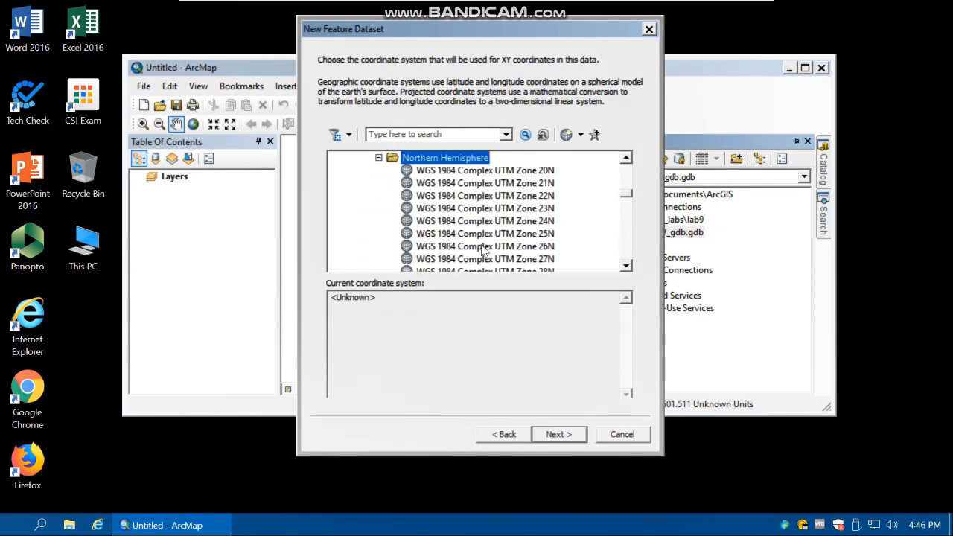
scroll(484, 252, down, 9)
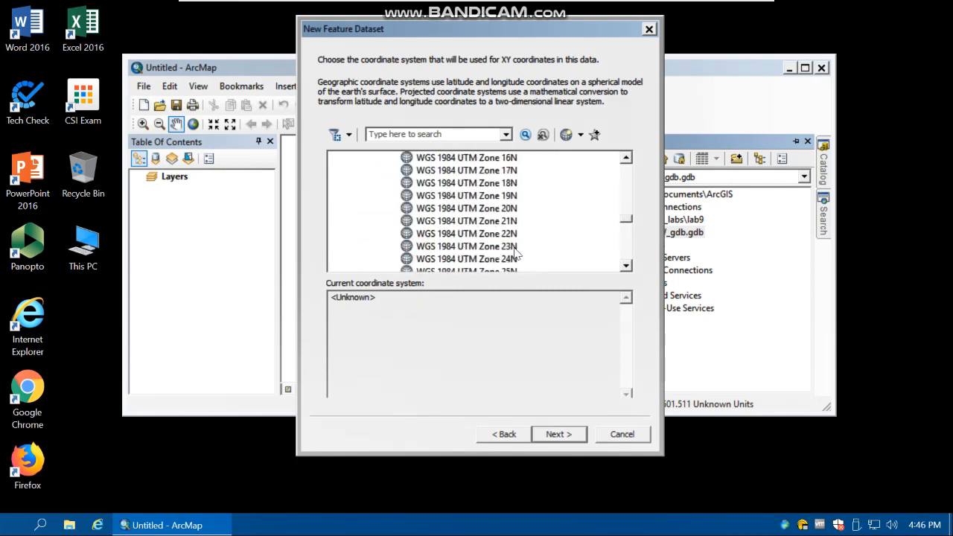
click(506, 169)
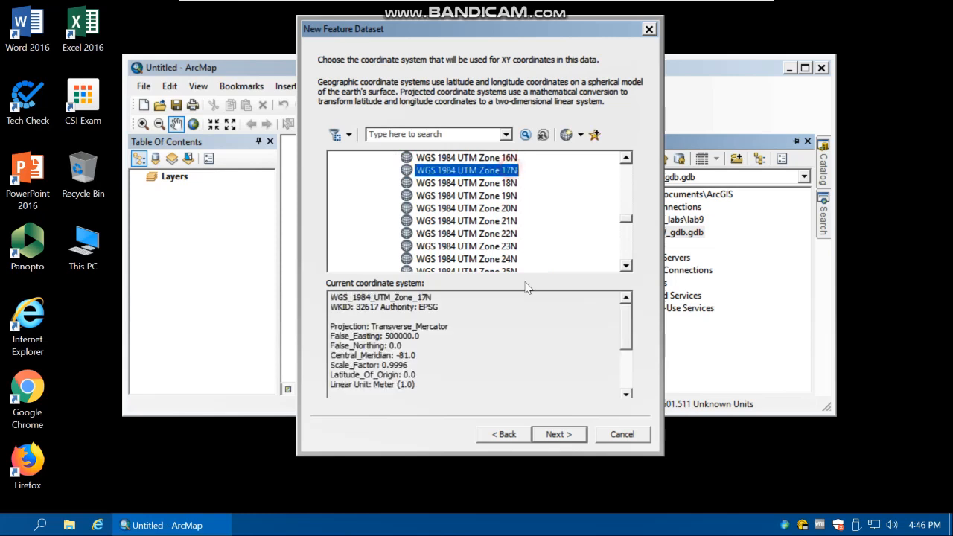
click(559, 433)
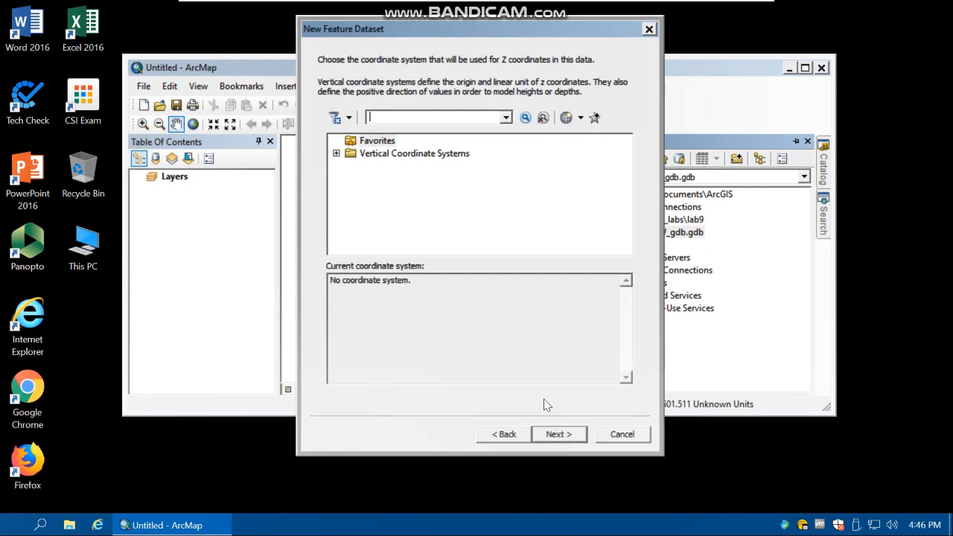
Finish creating the feature dataset with no vertical coordinate system and the default tolerances
click(556, 435)
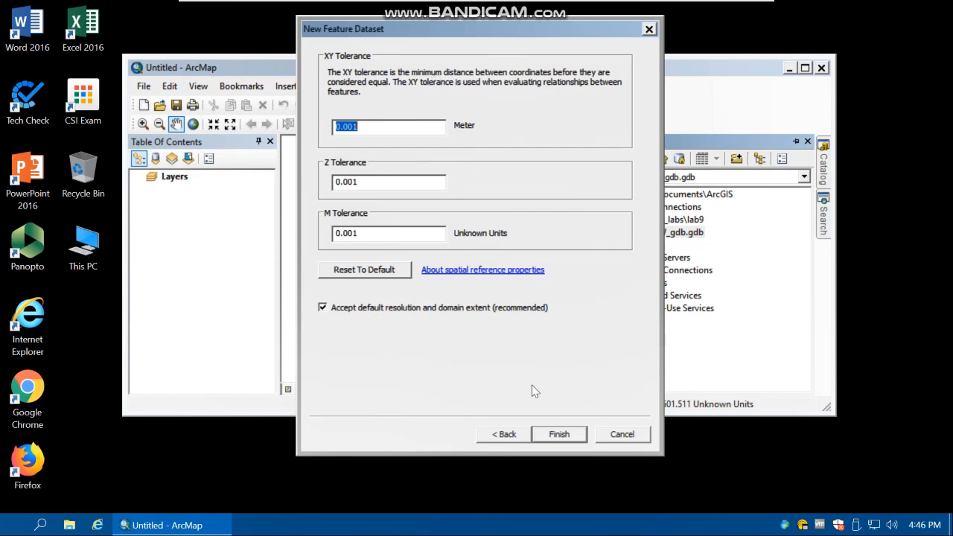
click(559, 434)
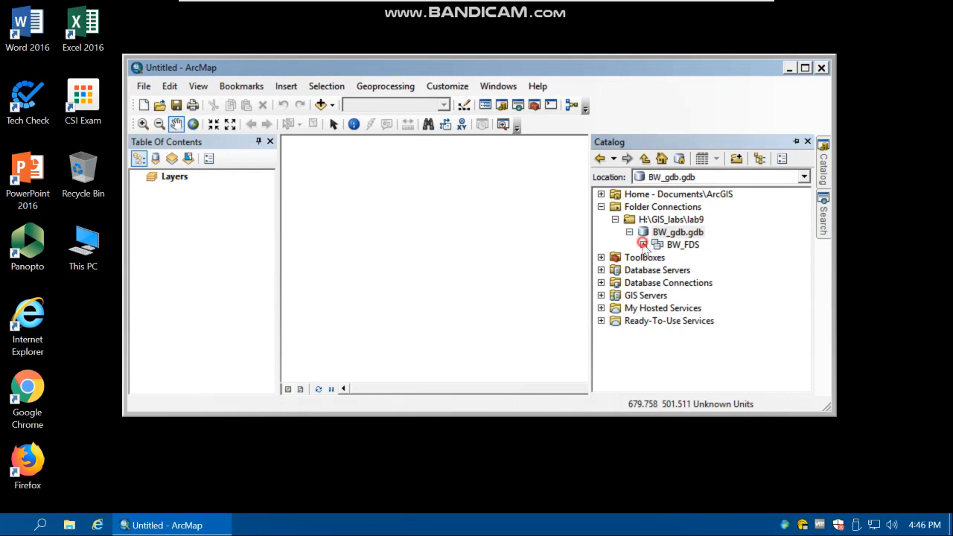
click(664, 234)
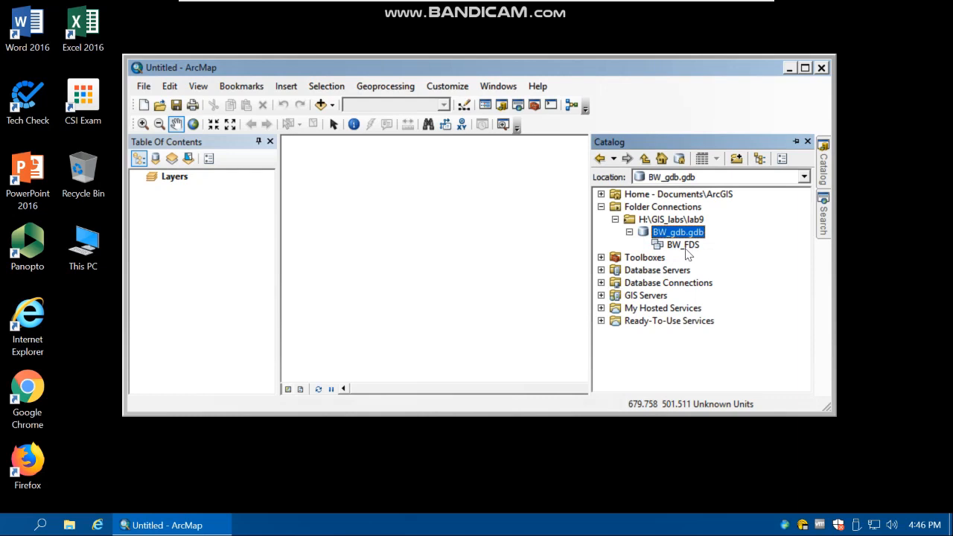
Start a new feature class in BW_FDS named BW_tree, storing point features with the default storage configuration
click(682, 247)
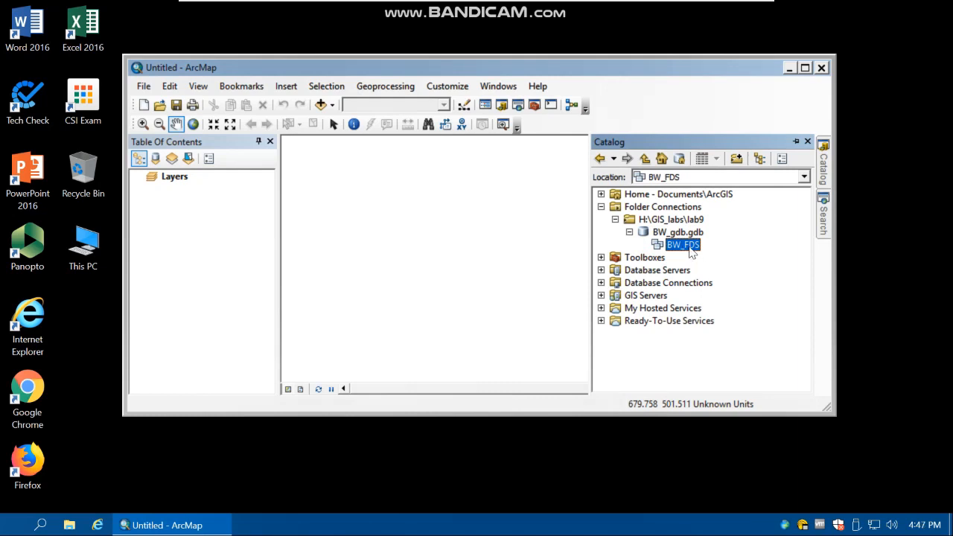
right_click(691, 253)
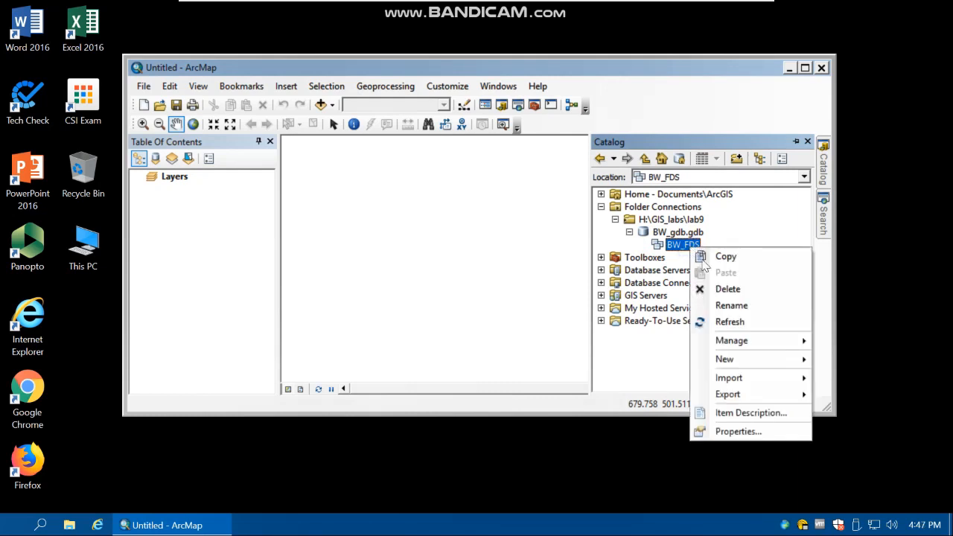
mouse_move(725, 361)
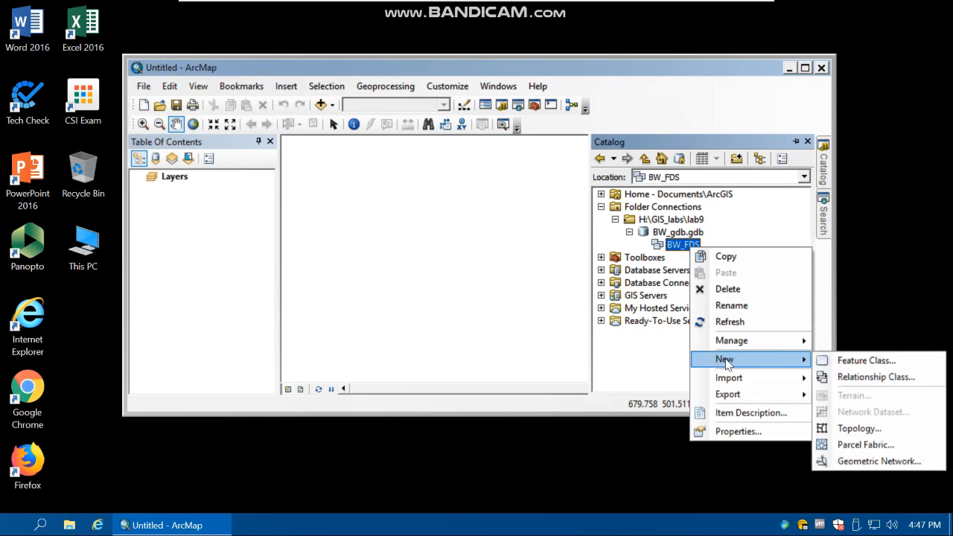
click(845, 361)
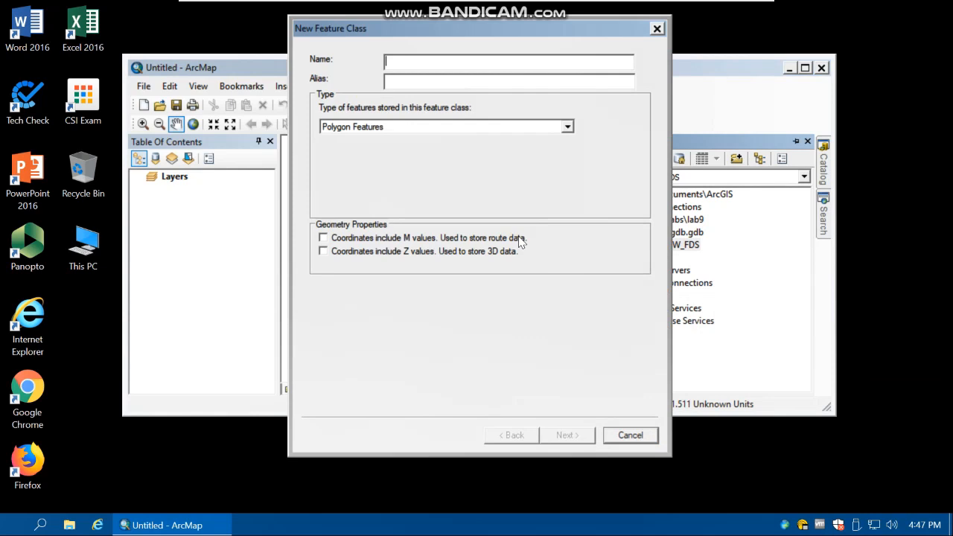
text(BW_)
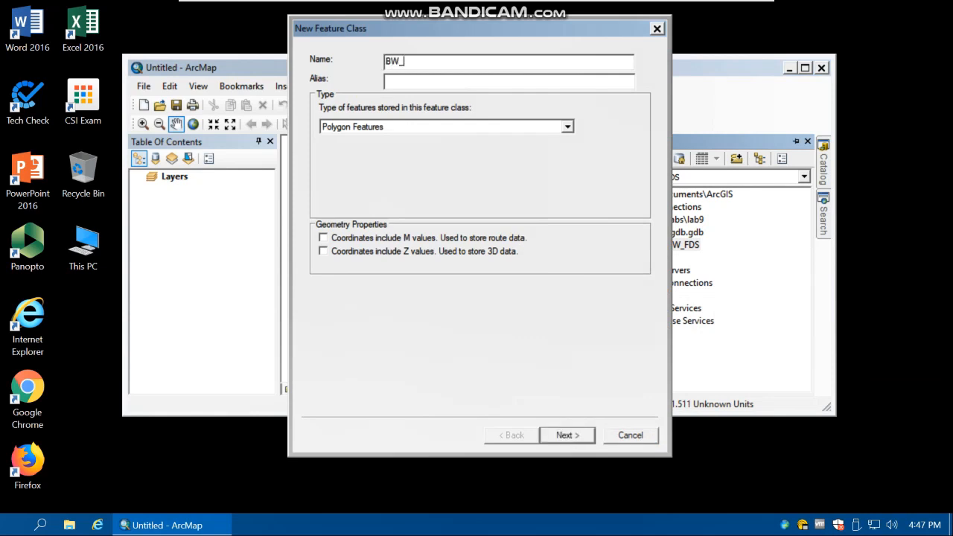
text(tree)
click(388, 127)
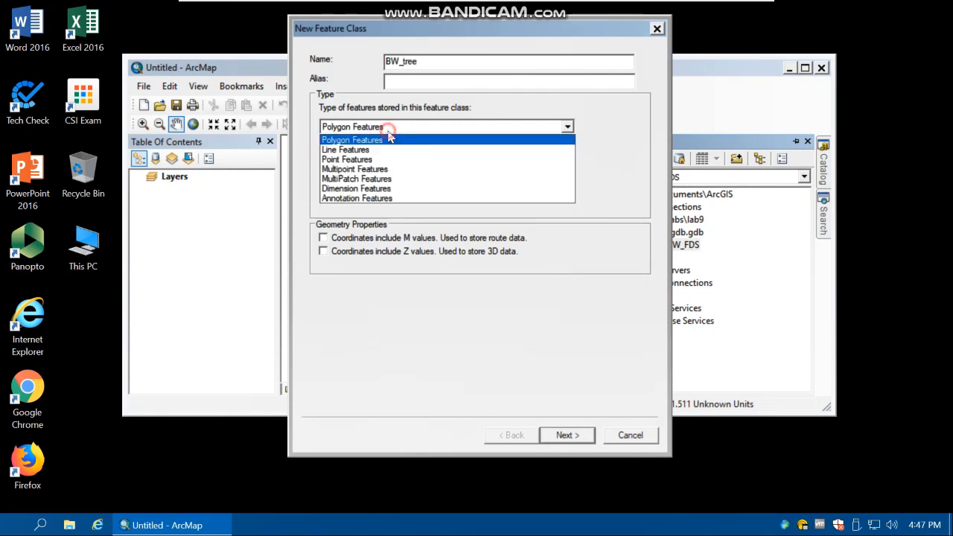
click(357, 163)
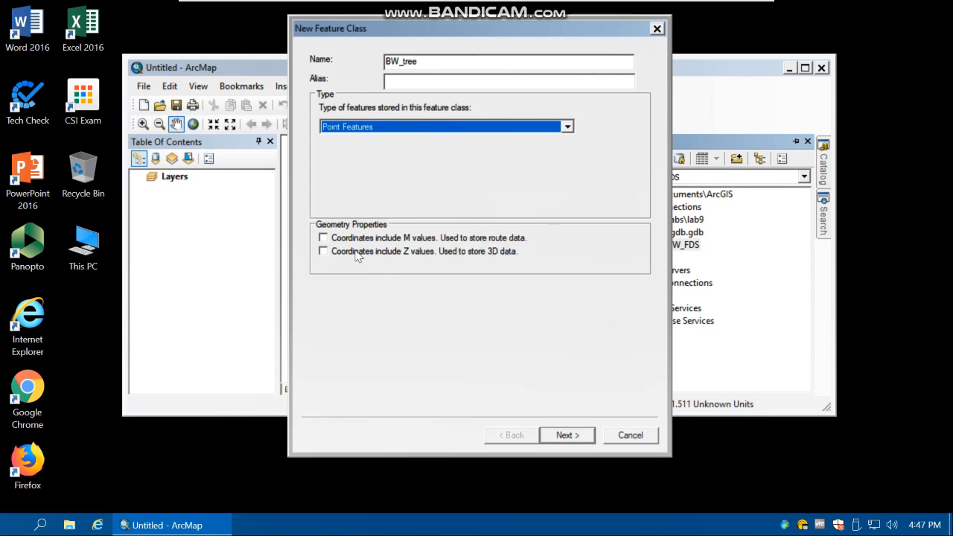
click(560, 439)
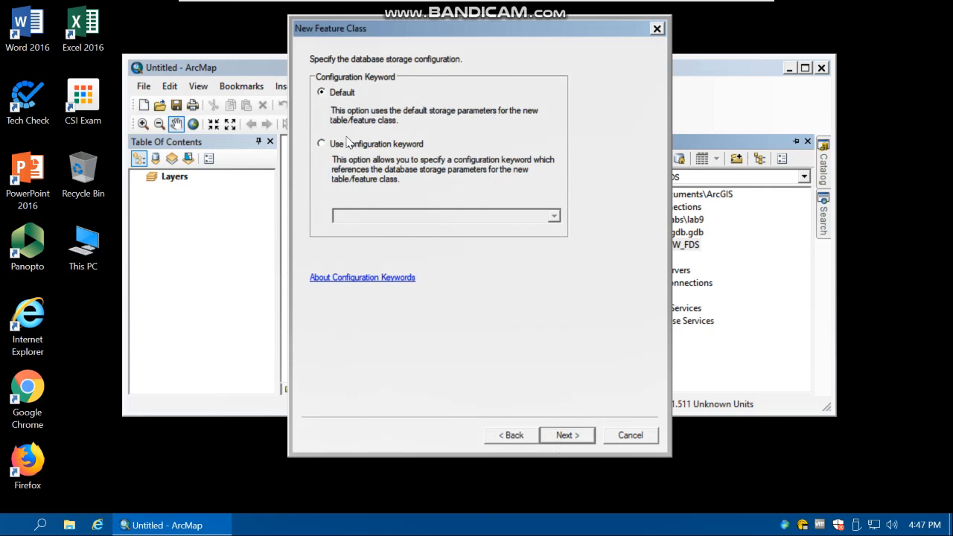
click(583, 436)
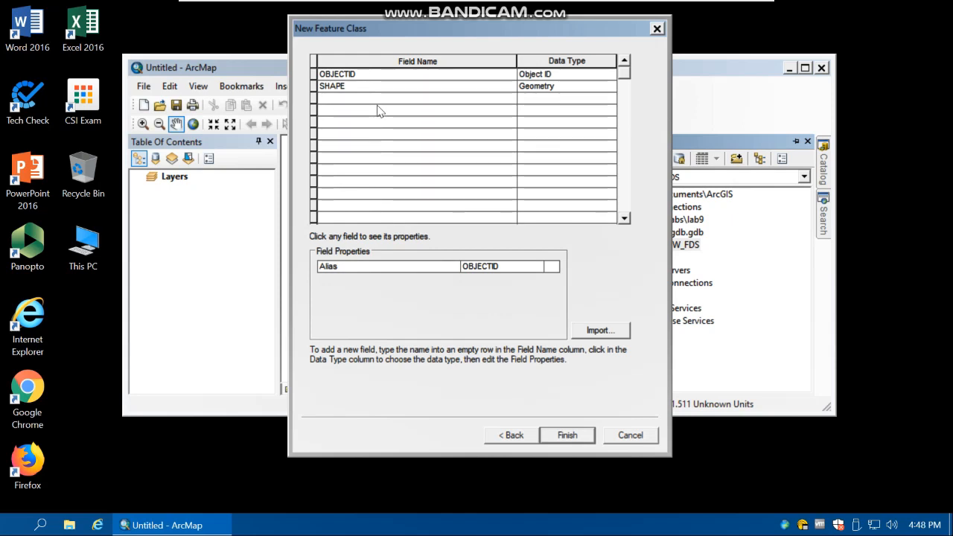
Add a text field named Description to the BW_tree feature class and finish creating it
click(342, 102)
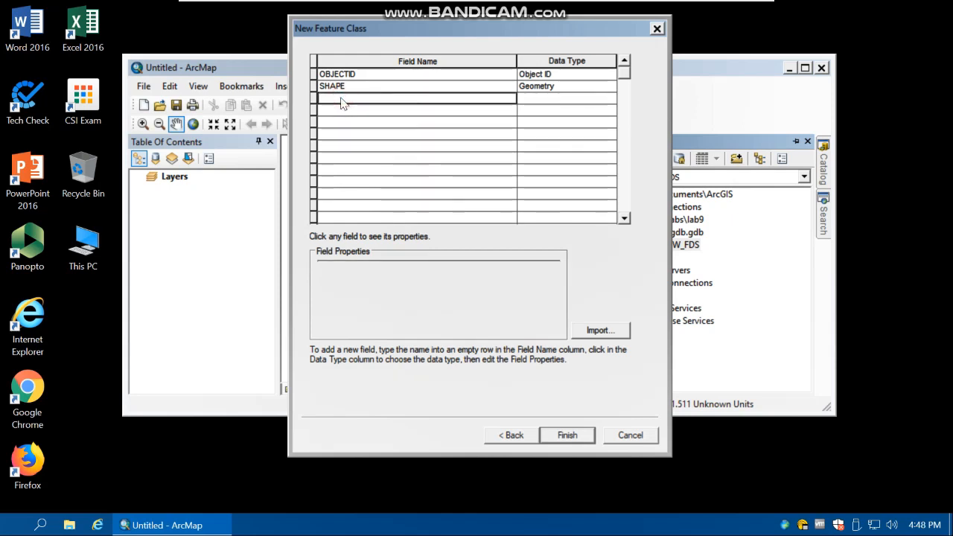
text(Des)
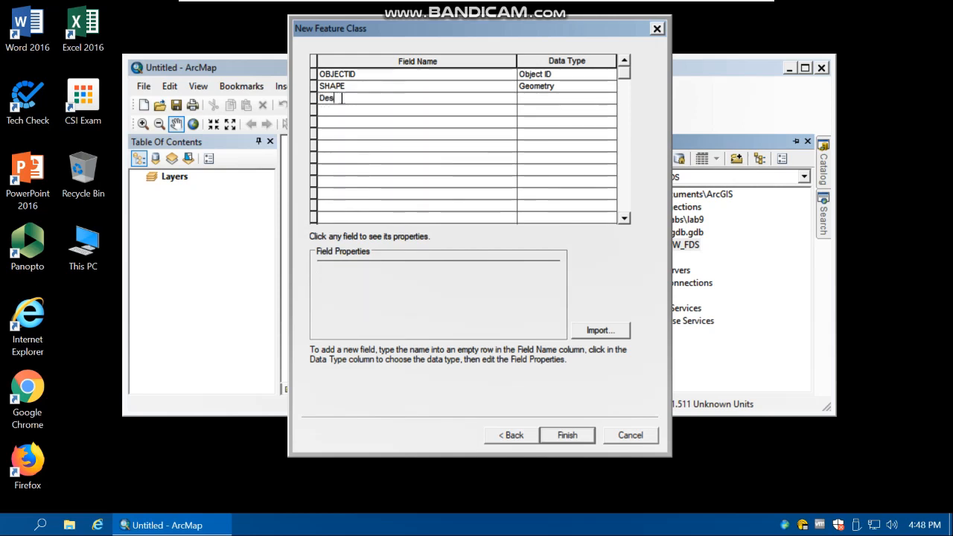
text(cript)
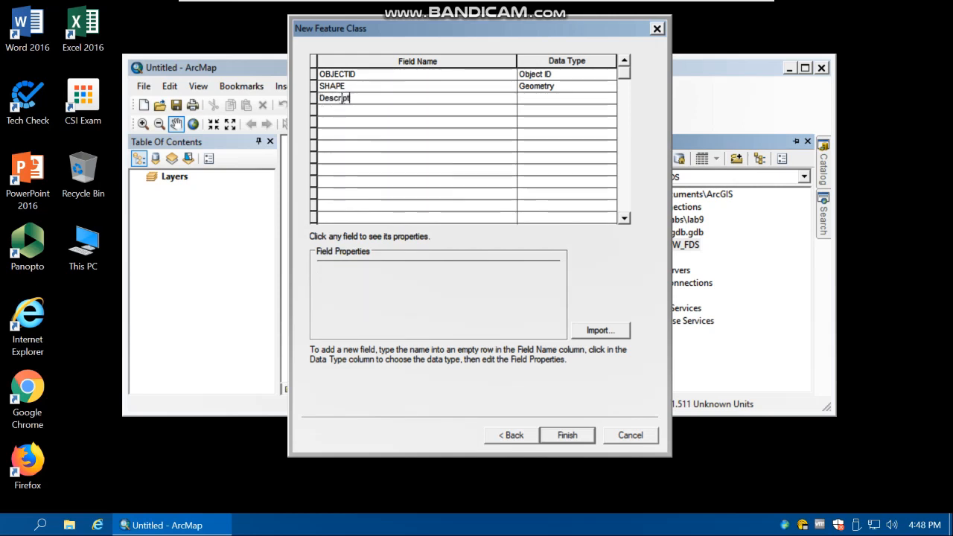
text(ion)
click(528, 100)
click(537, 154)
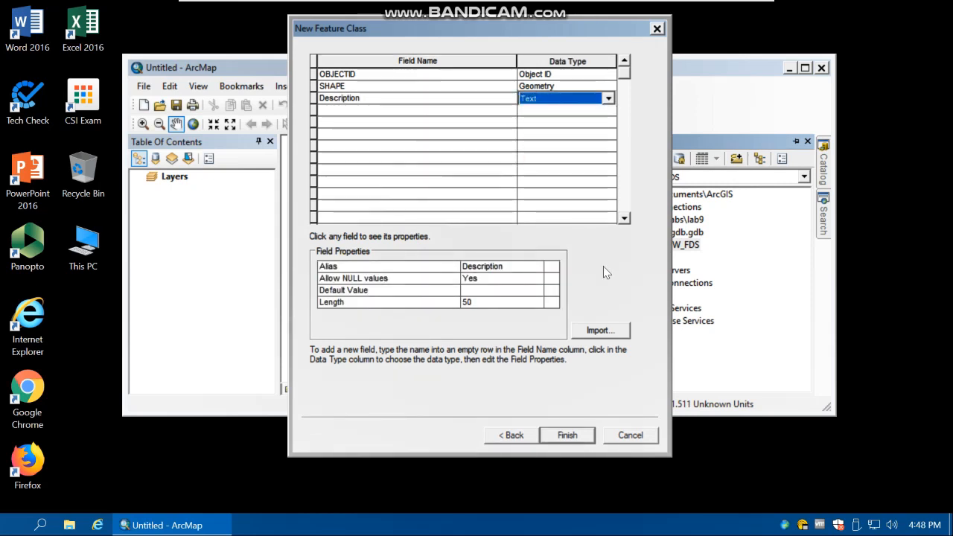
click(593, 269)
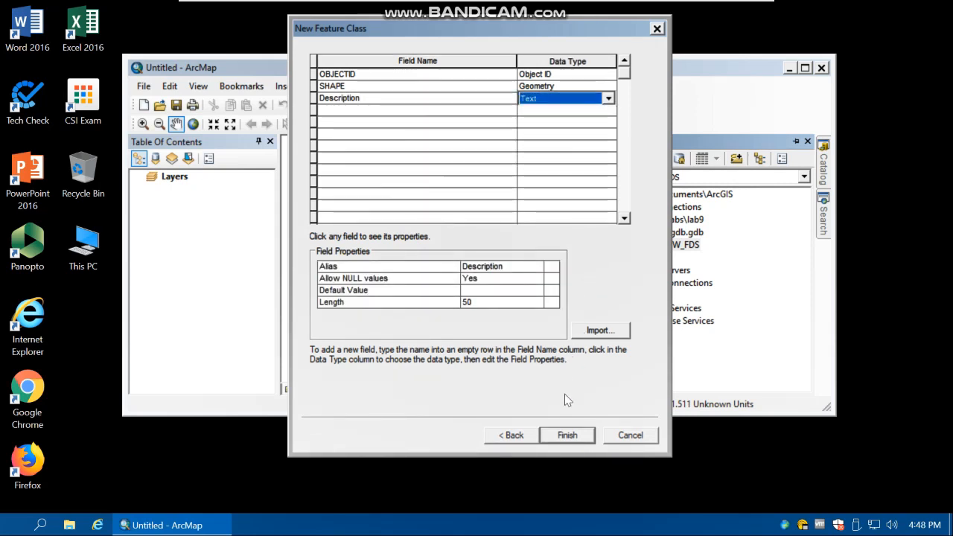
click(566, 434)
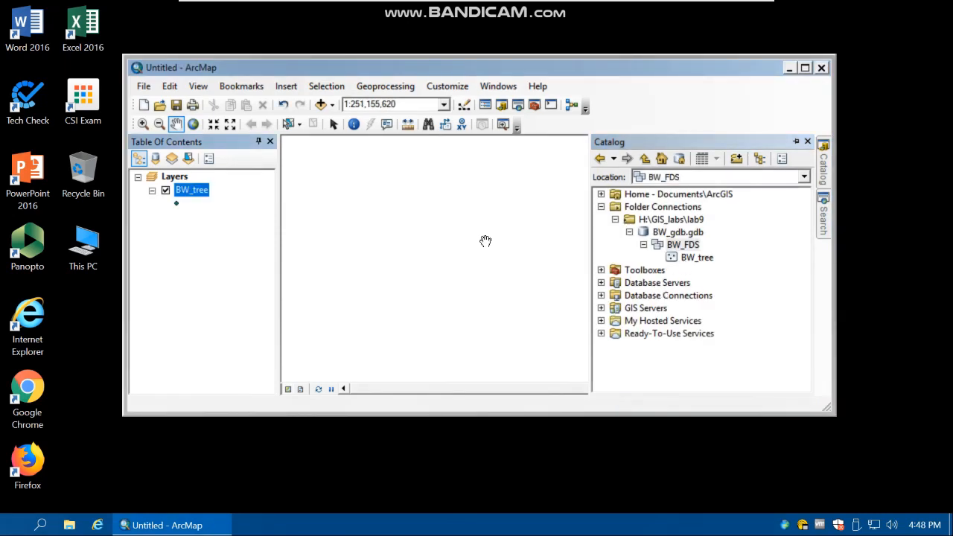
Examine the BW_tree feature class's attribute table and the properties of its Description field
click(198, 228)
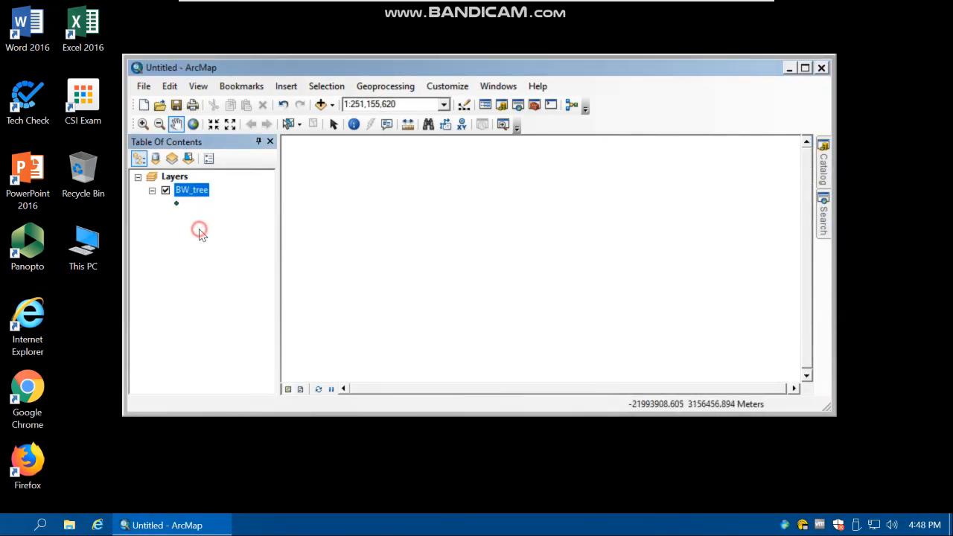
click(819, 172)
click(696, 257)
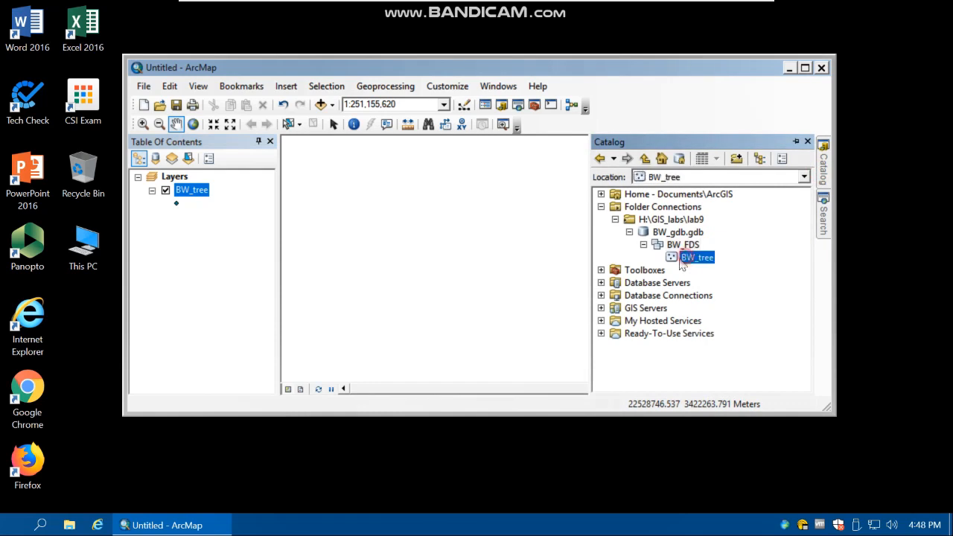
right_click(190, 192)
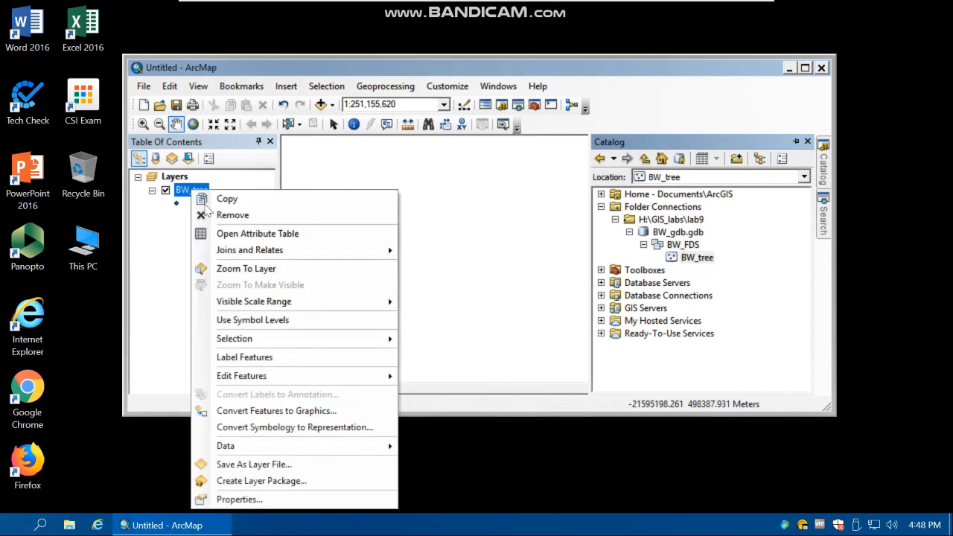
click(222, 234)
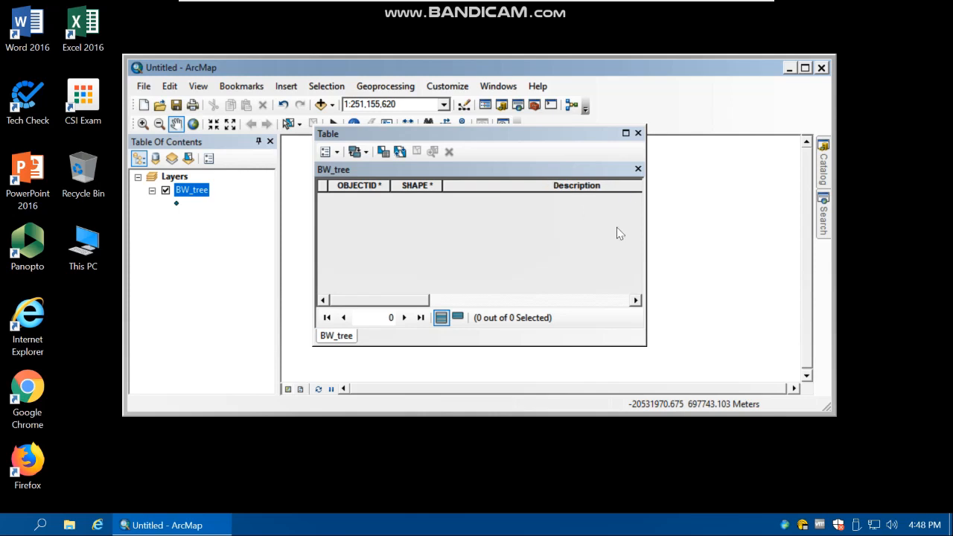
click(636, 299)
right_click(497, 187)
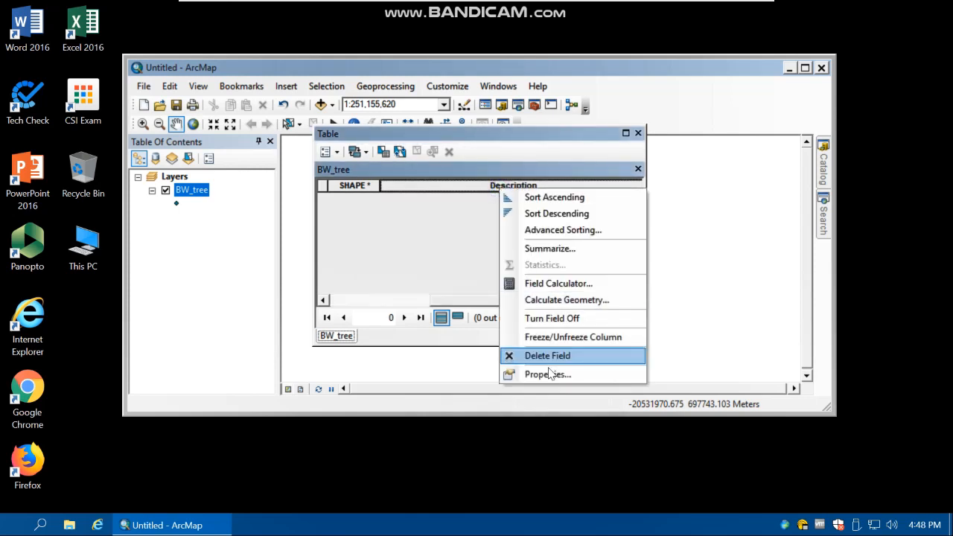
click(549, 373)
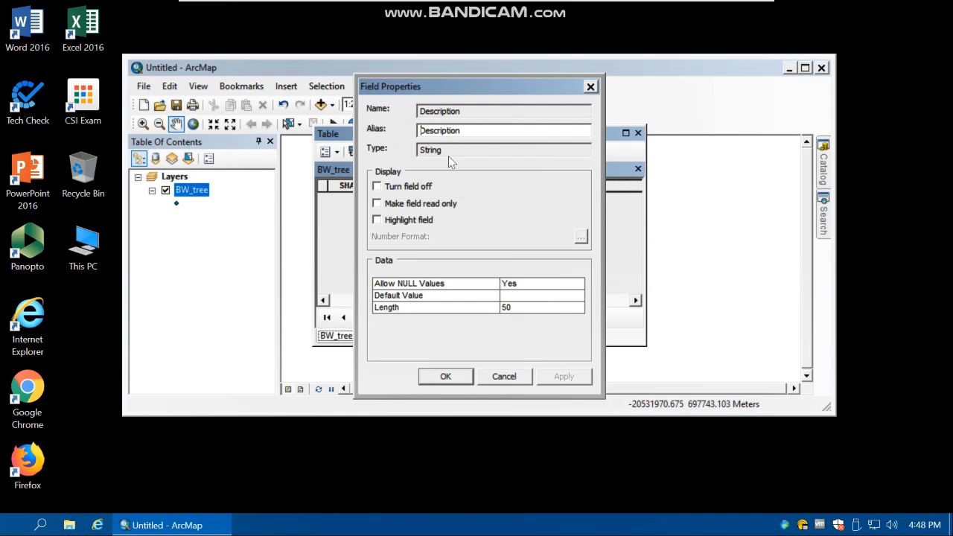
click(504, 376)
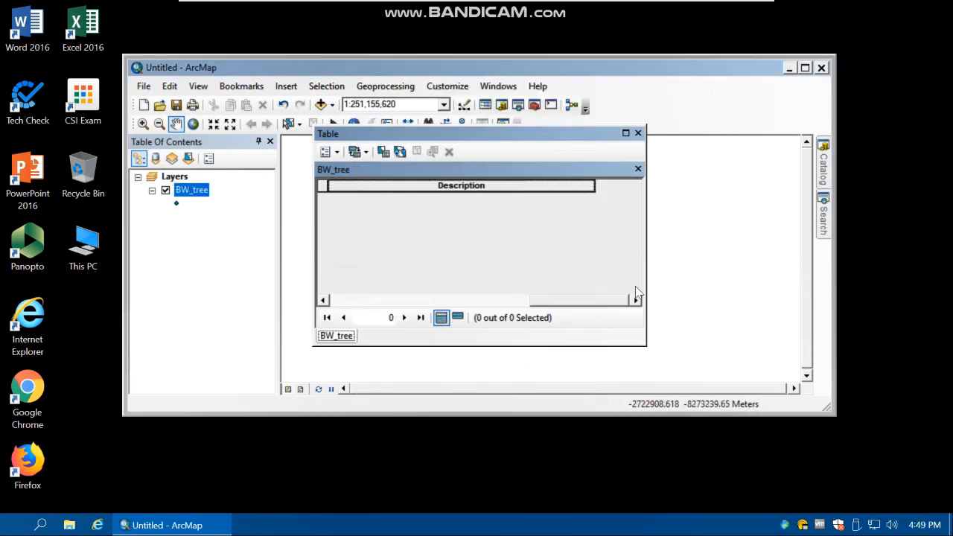
click(637, 133)
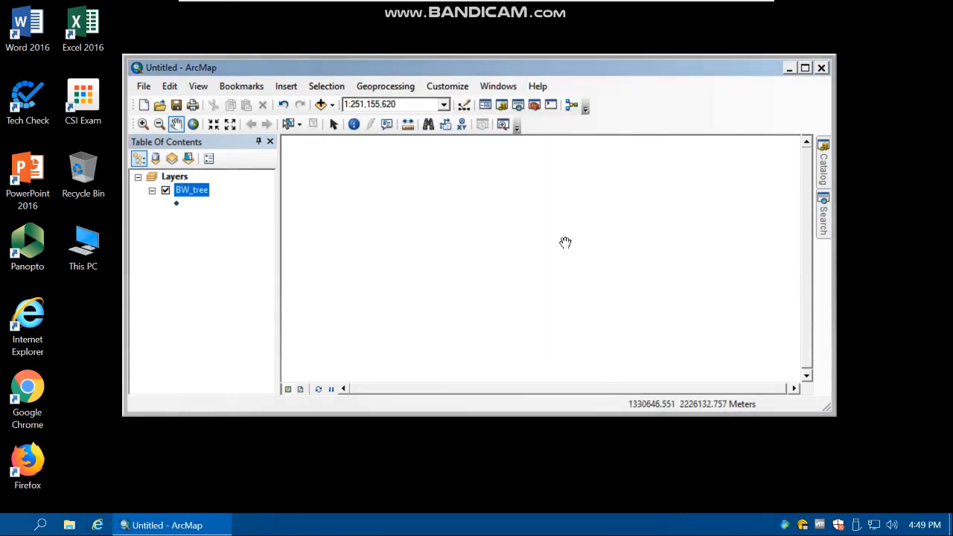
Start a new feature class in BW_FDS named BW_roads, storing line features with the default storage configuration
click(824, 216)
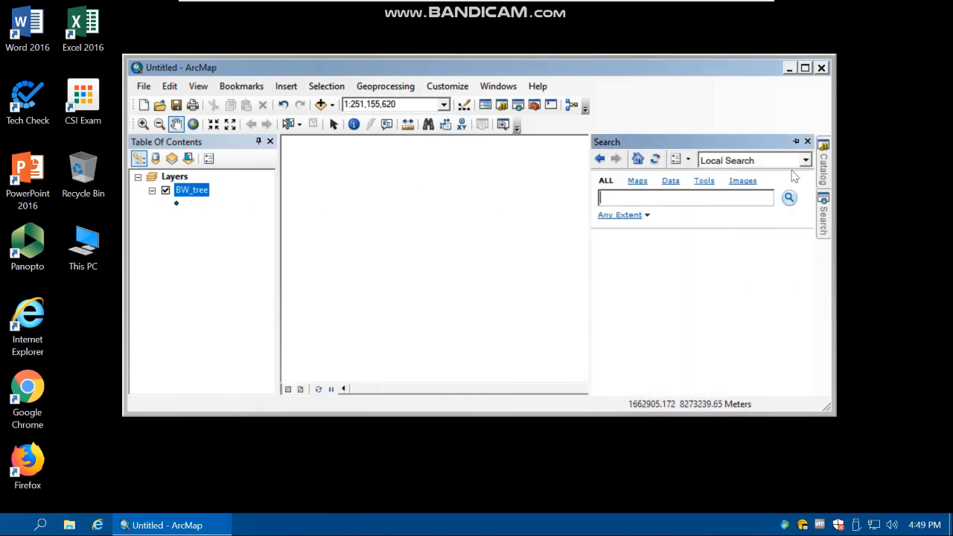
click(807, 142)
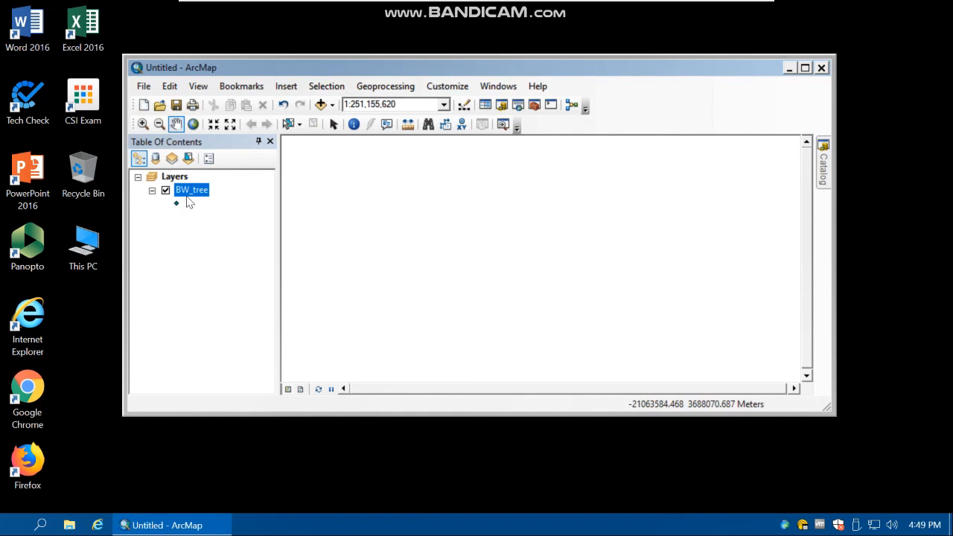
click(823, 177)
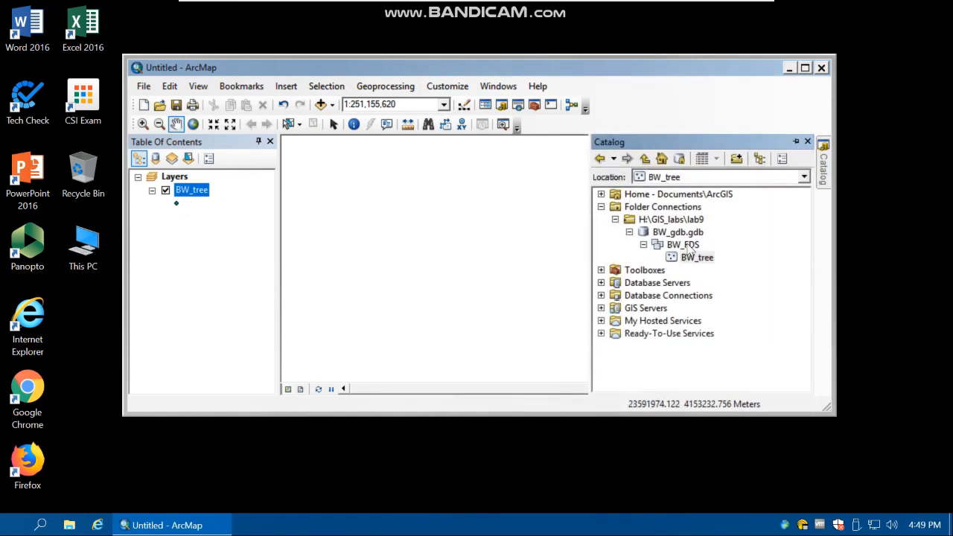
click(686, 247)
right_click(686, 249)
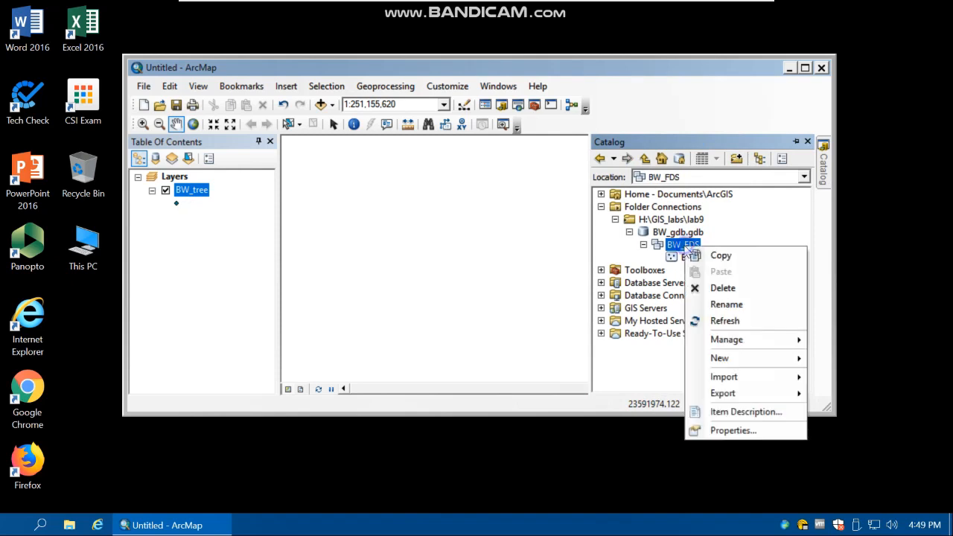
mouse_move(778, 364)
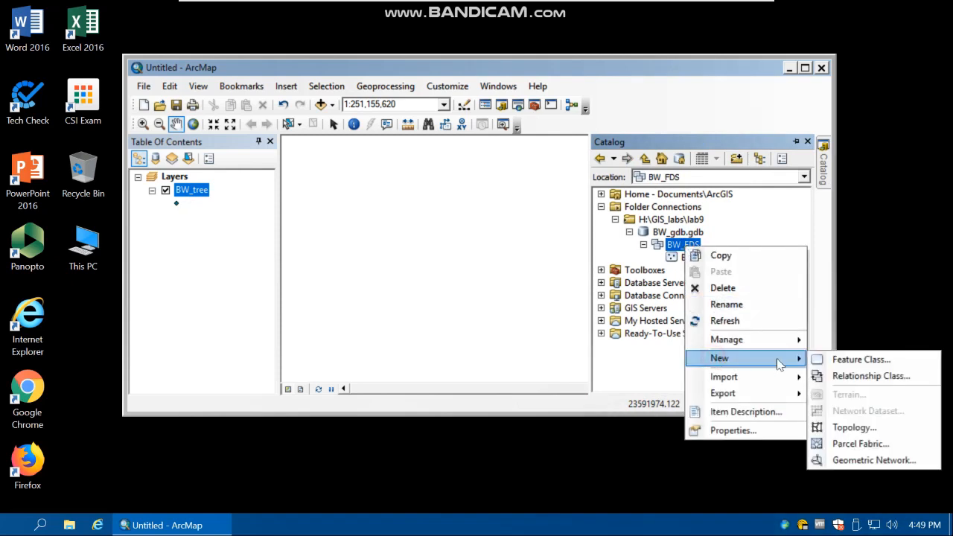
click(859, 358)
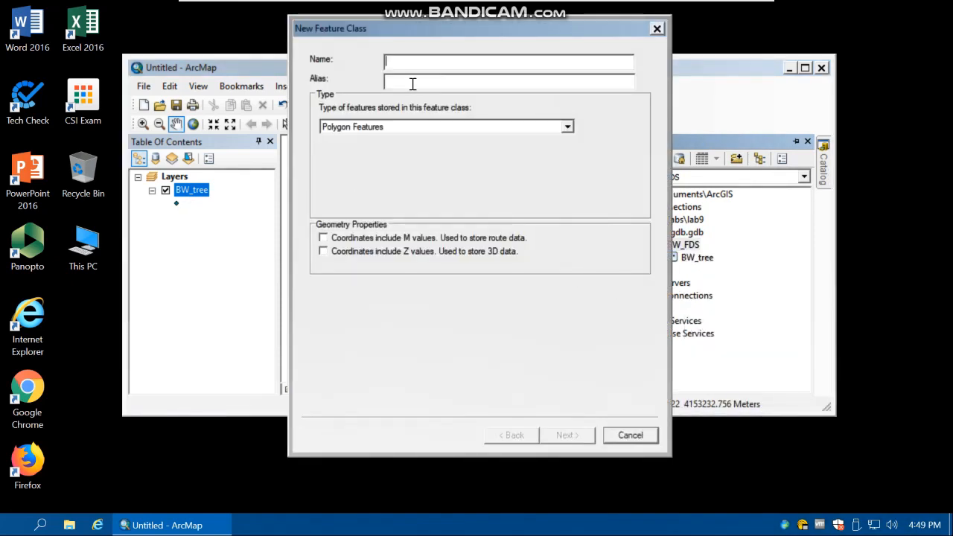
text(BW_roads)
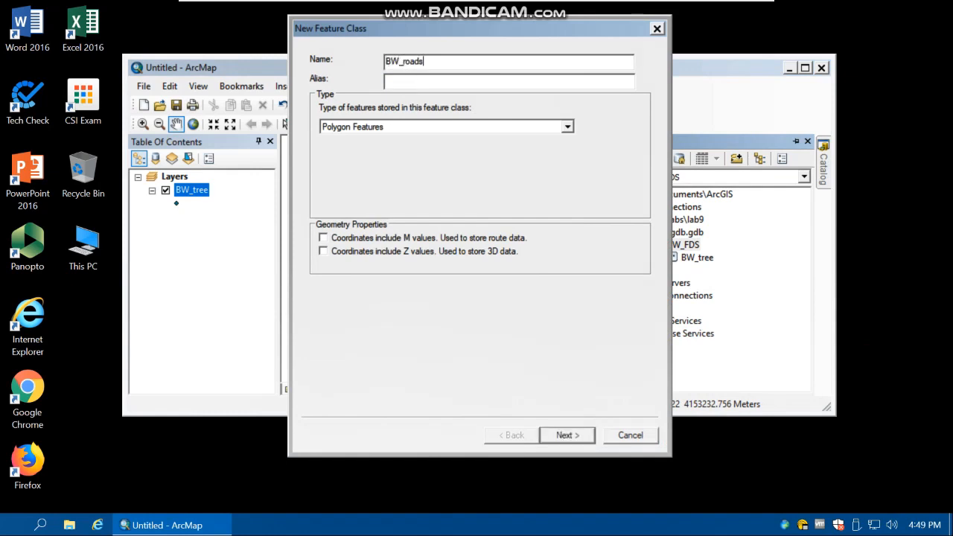
click(416, 130)
click(384, 151)
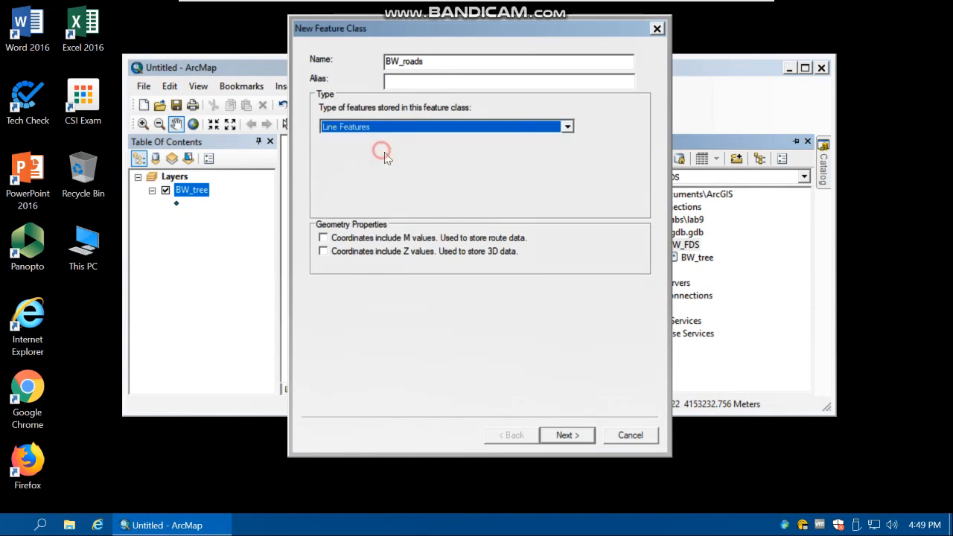
click(573, 435)
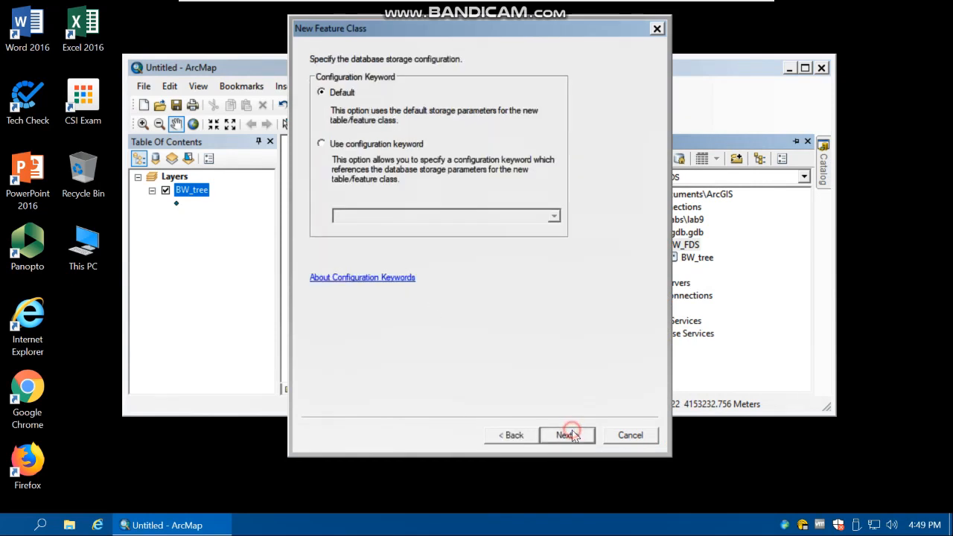
click(570, 433)
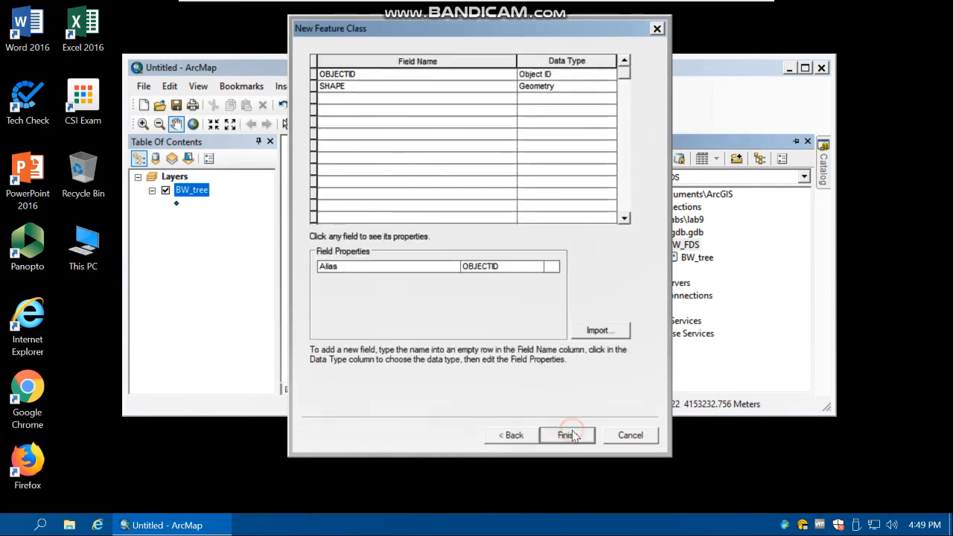
Add a text field named Description to the BW_roads feature class and finish creating it
click(332, 98)
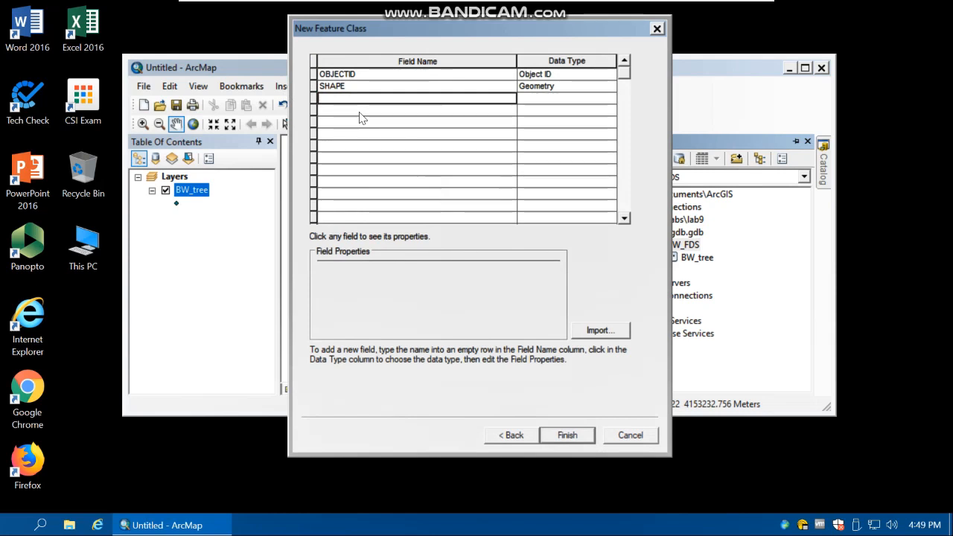
text(Descr)
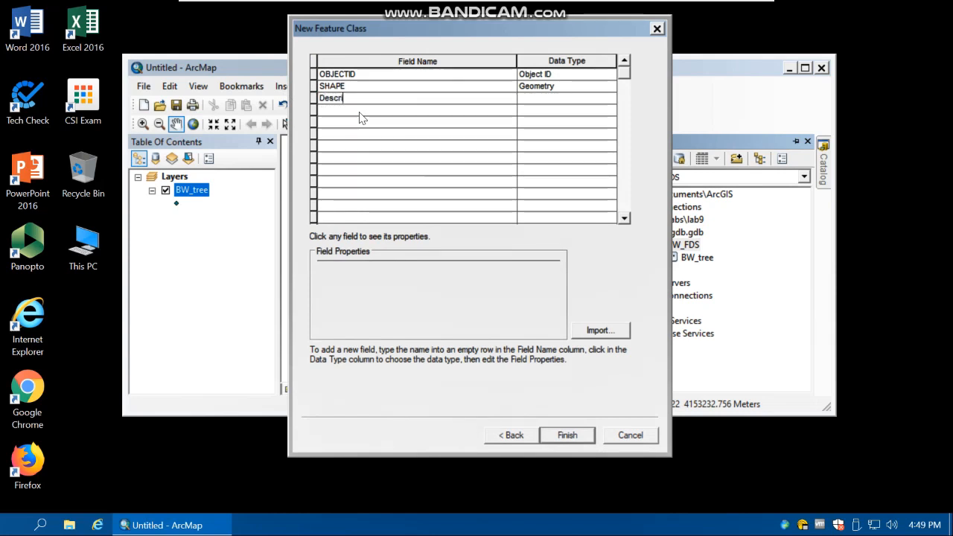
text(iption)
click(528, 102)
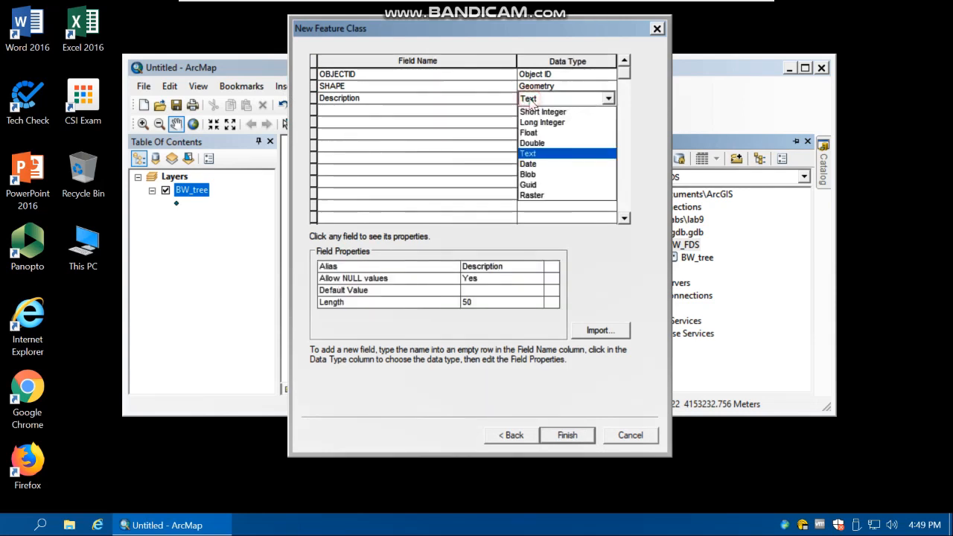
click(541, 157)
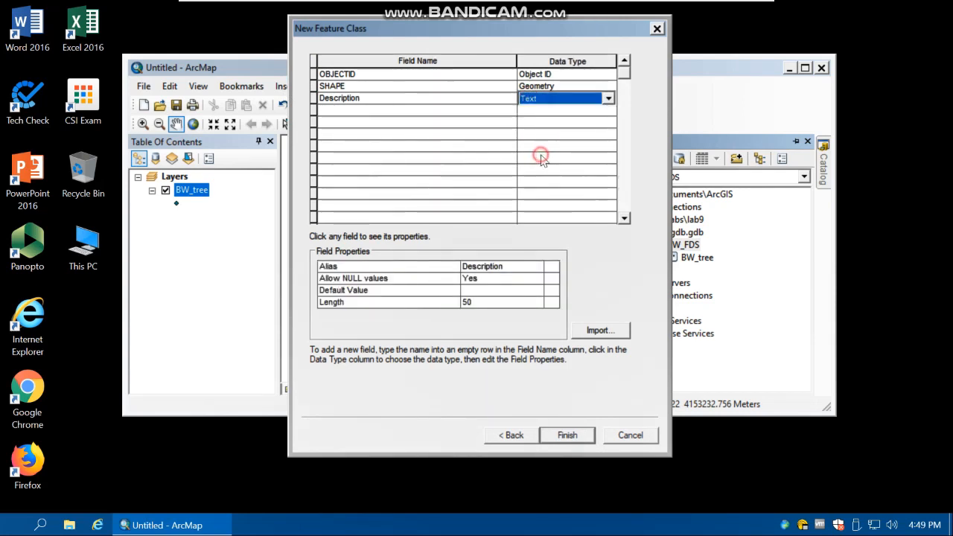
click(583, 434)
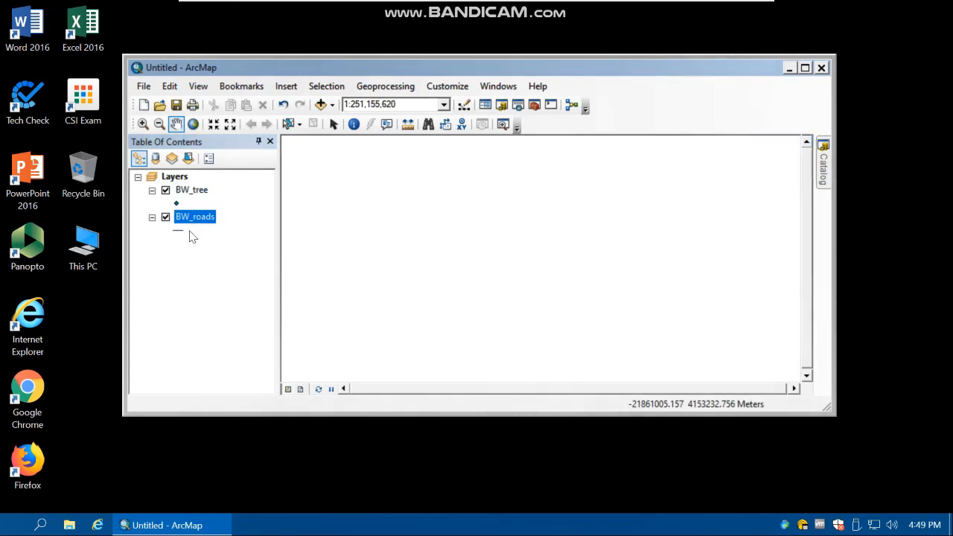
Examine all the fields in the BW_roads layer's attribute table
right_click(197, 223)
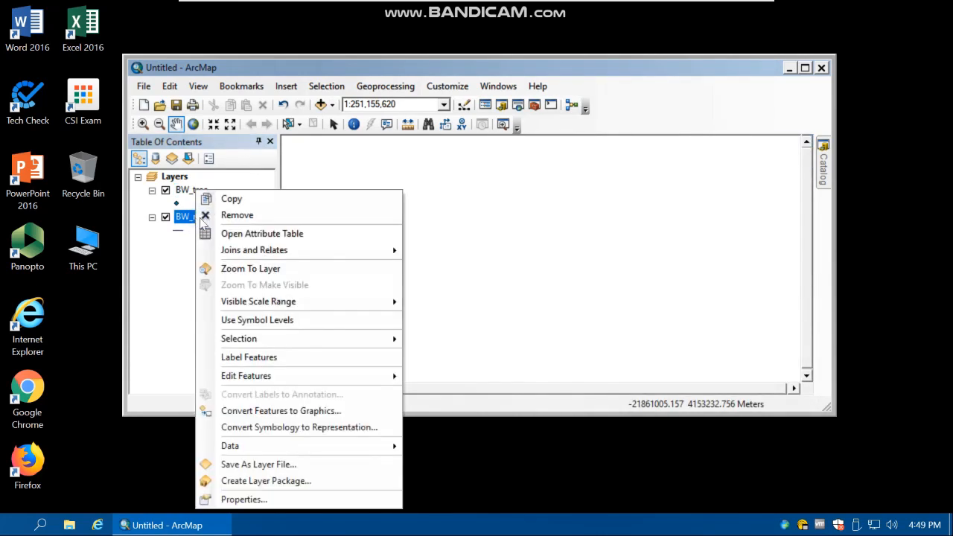
click(241, 235)
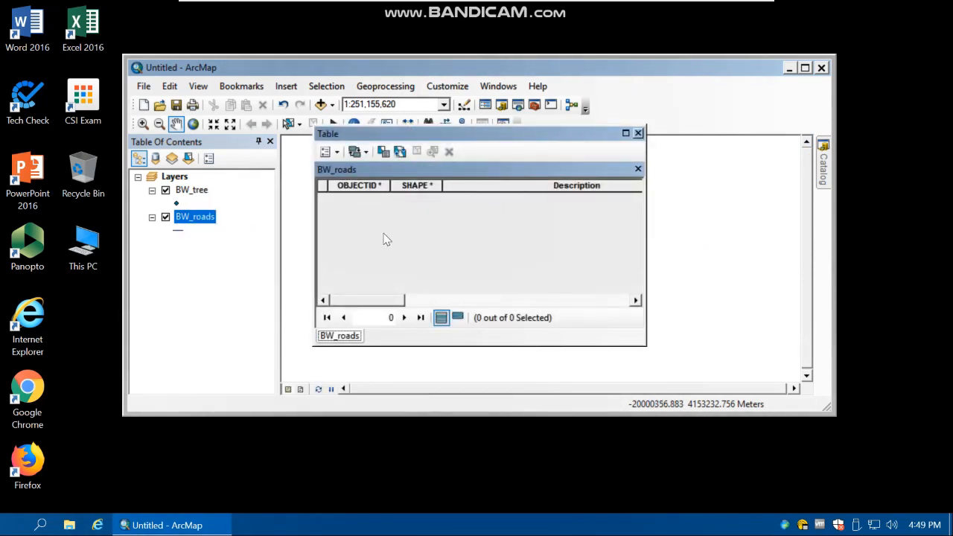
click(636, 300)
click(635, 300)
click(636, 300)
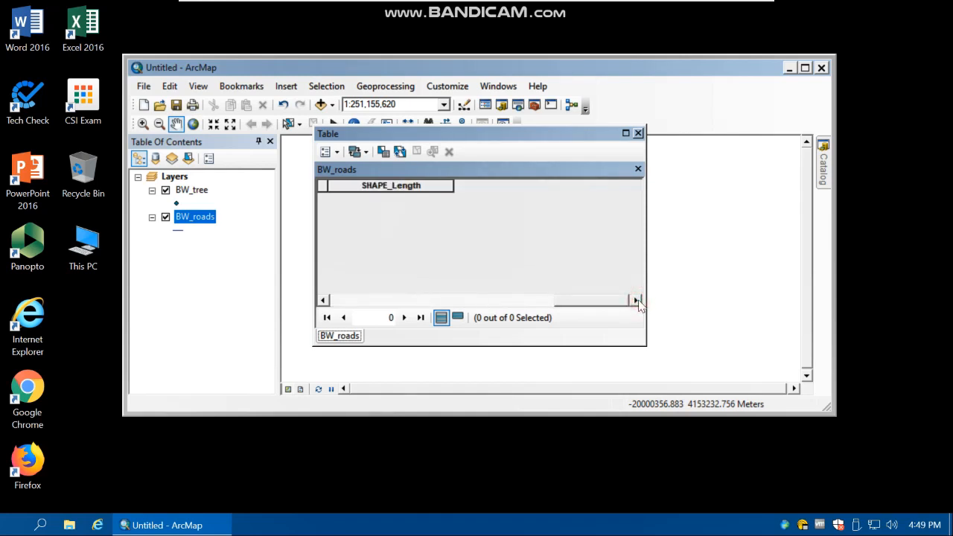
click(324, 300)
click(637, 300)
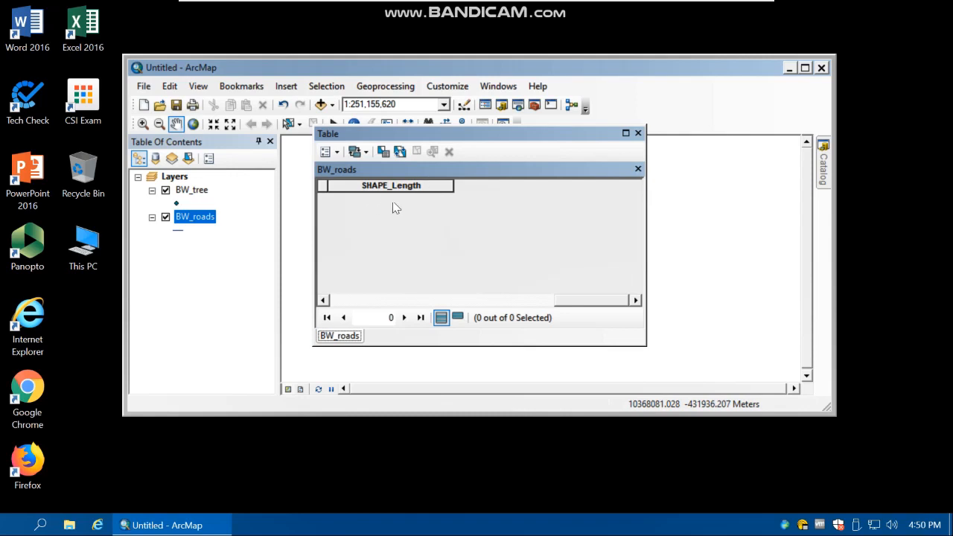
click(637, 133)
Start a new feature class in BW_FDS named BW_buildings, storing polygon features with the default storage configuration
click(824, 169)
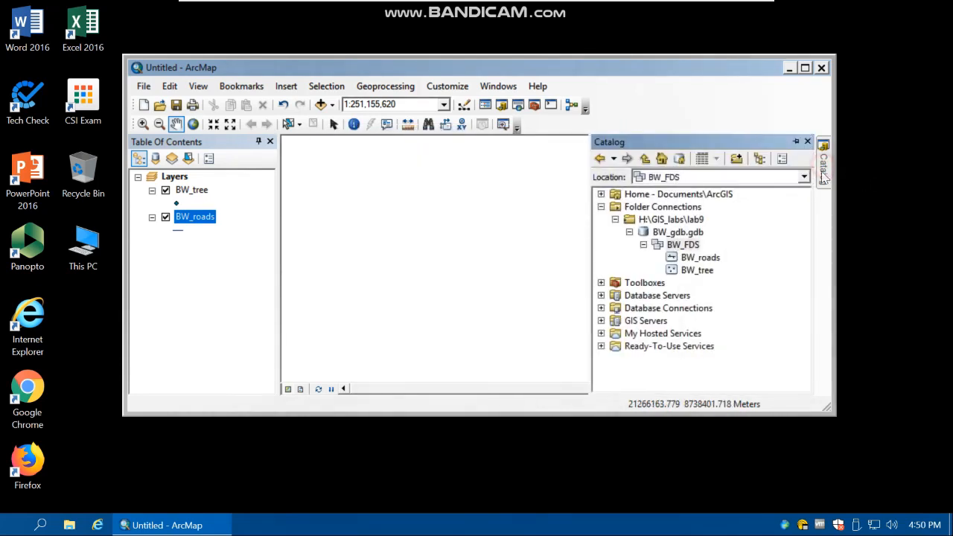
right_click(678, 245)
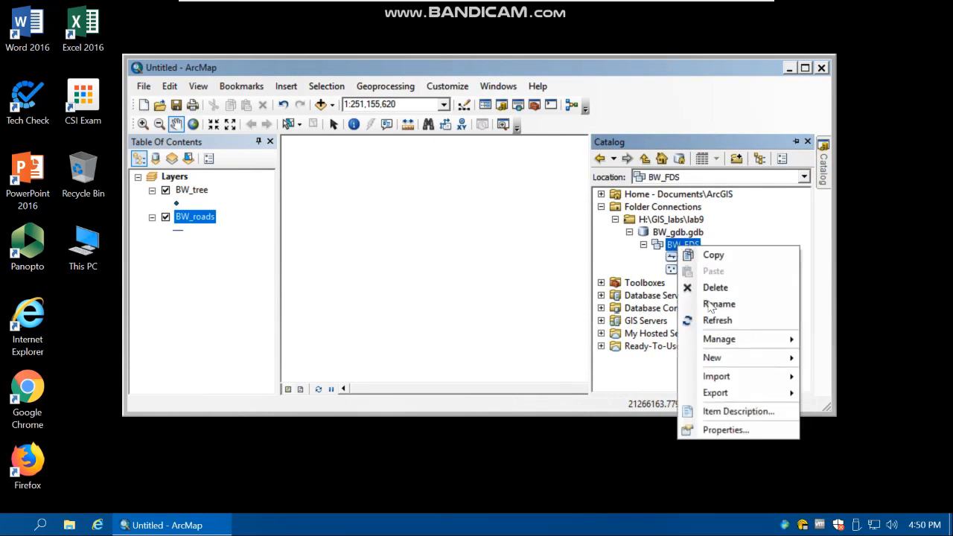
mouse_move(712, 358)
click(856, 360)
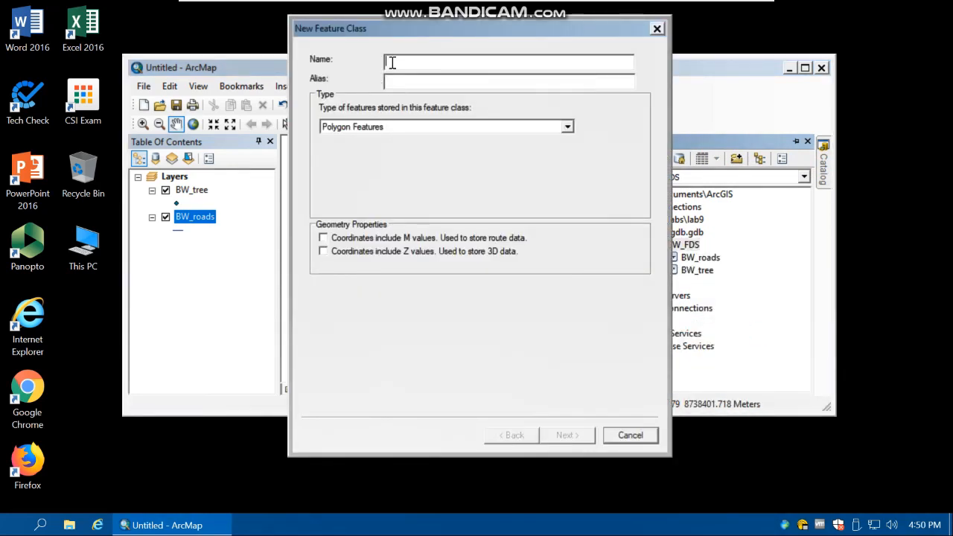
text(BW_buildings)
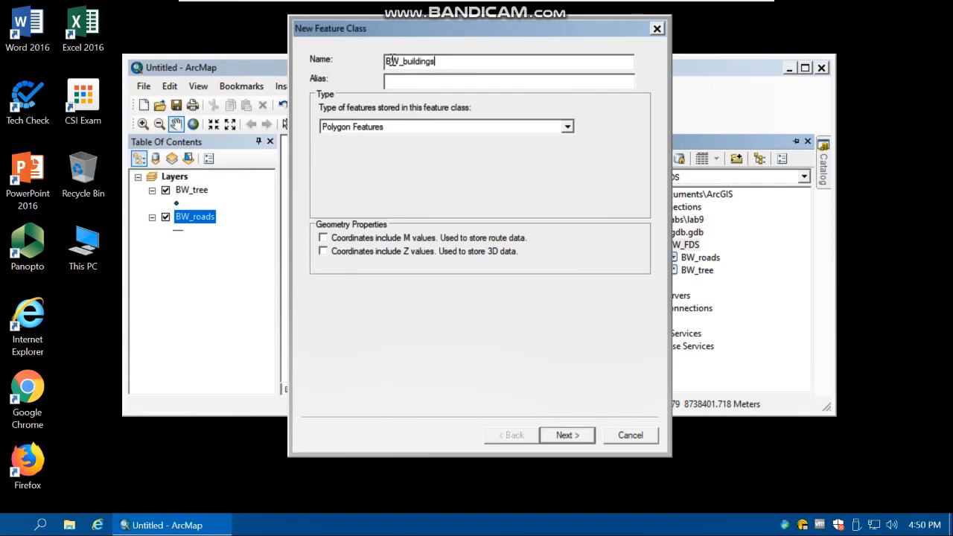
click(442, 127)
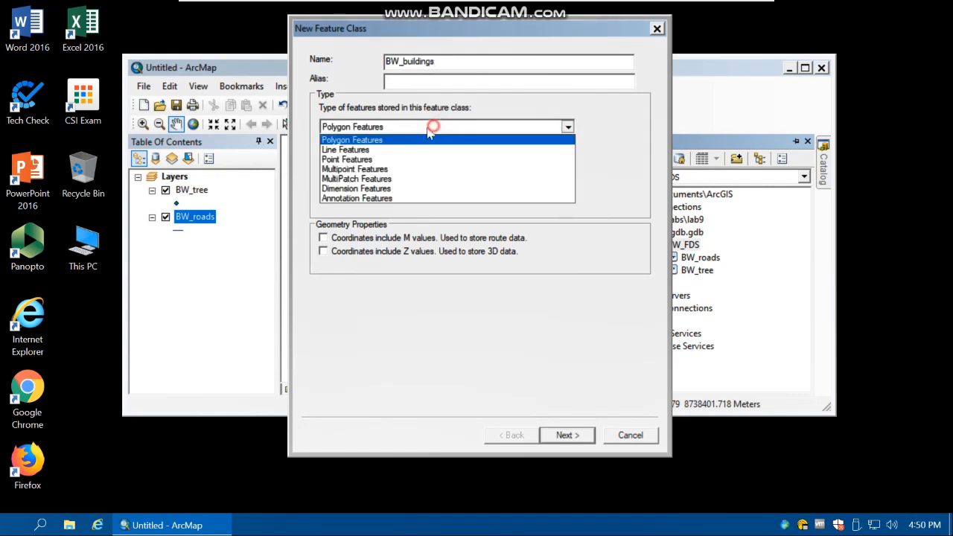
click(348, 141)
click(578, 436)
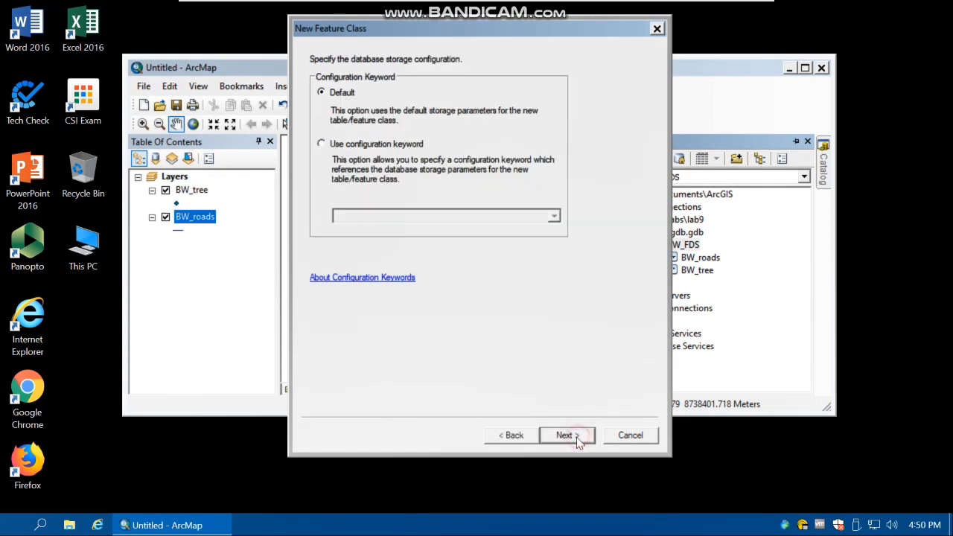
click(576, 438)
Add a text field named Description to the BW_buildings feature class and finish creating it
click(329, 100)
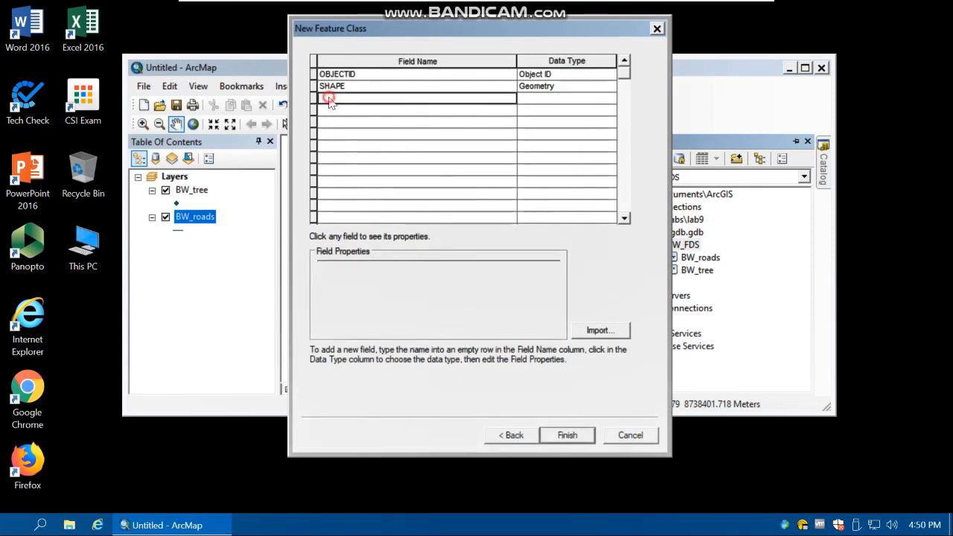
text(Des)
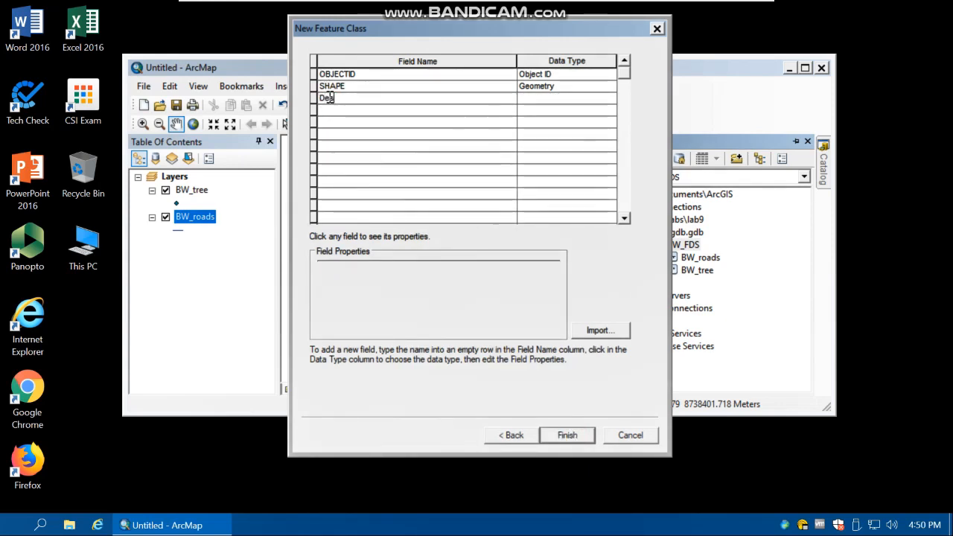
text(cription)
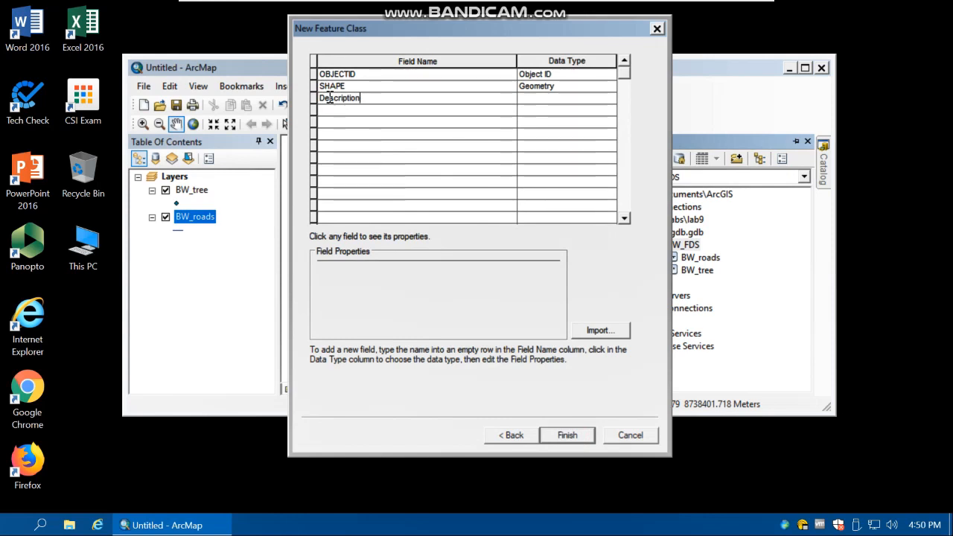
click(543, 96)
click(549, 94)
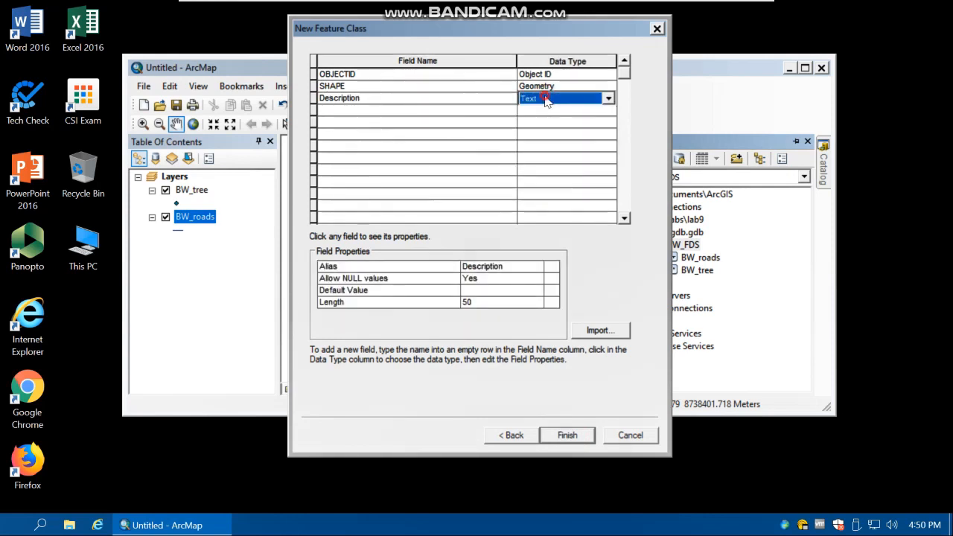
click(567, 435)
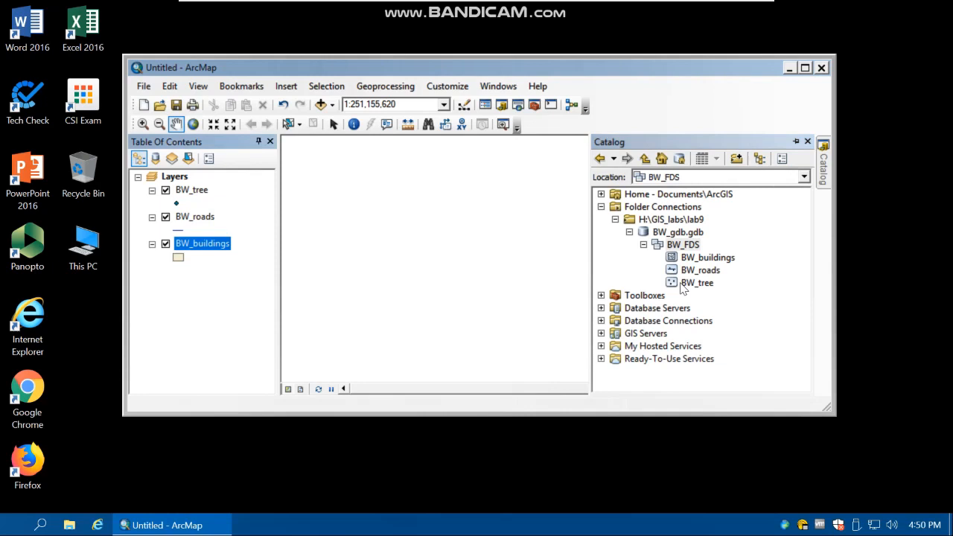
Examine all the fields in the BW_buildings layer's attribute table, including the shape length and area fields, and close the table
right_click(212, 245)
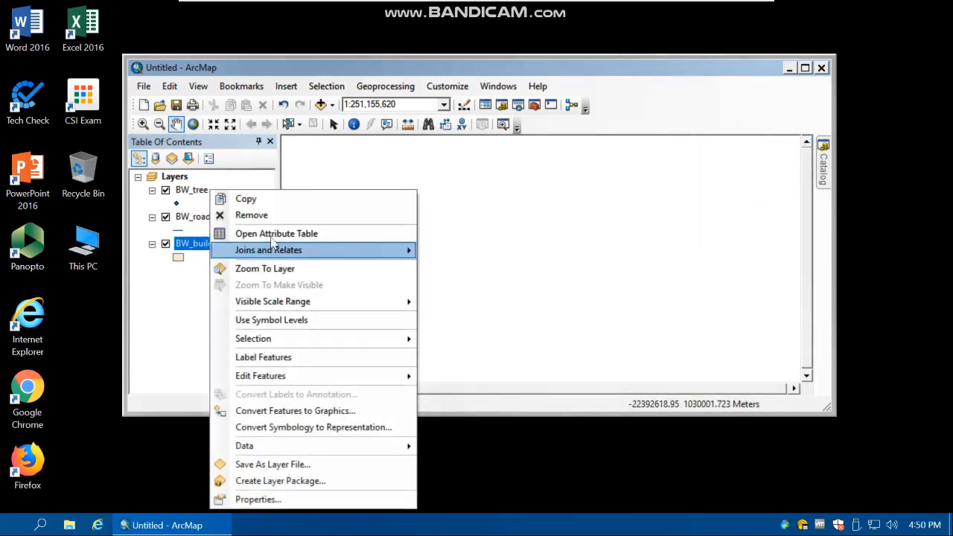
click(269, 233)
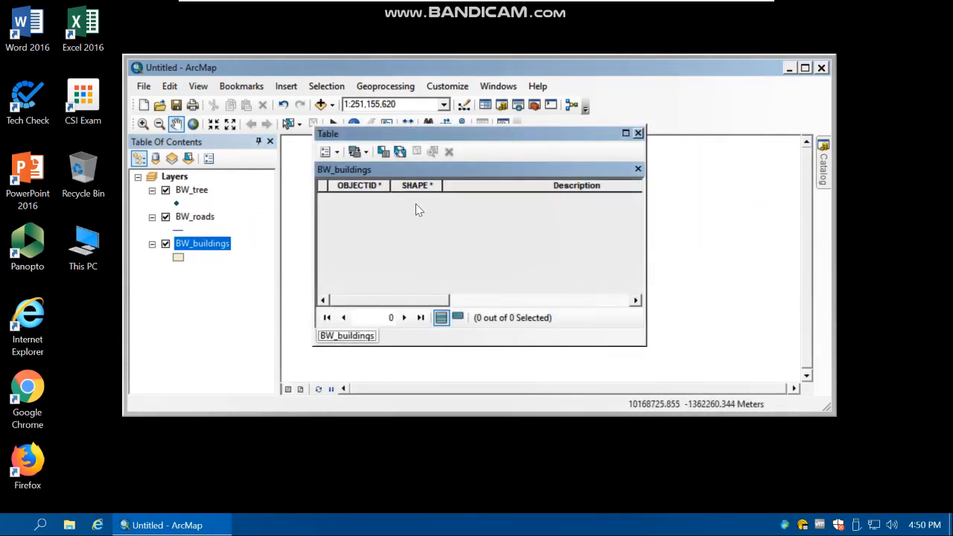
click(357, 185)
click(416, 185)
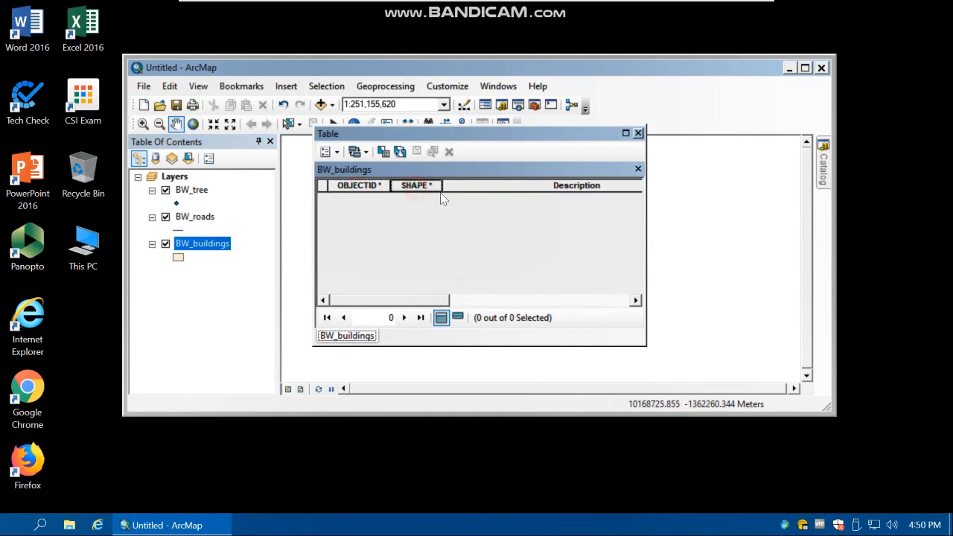
click(573, 186)
click(635, 300)
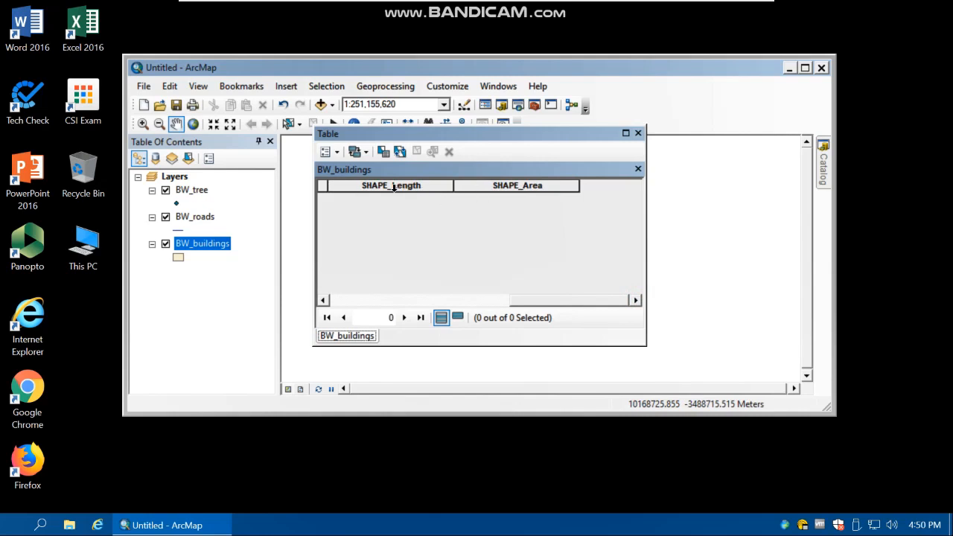
click(823, 165)
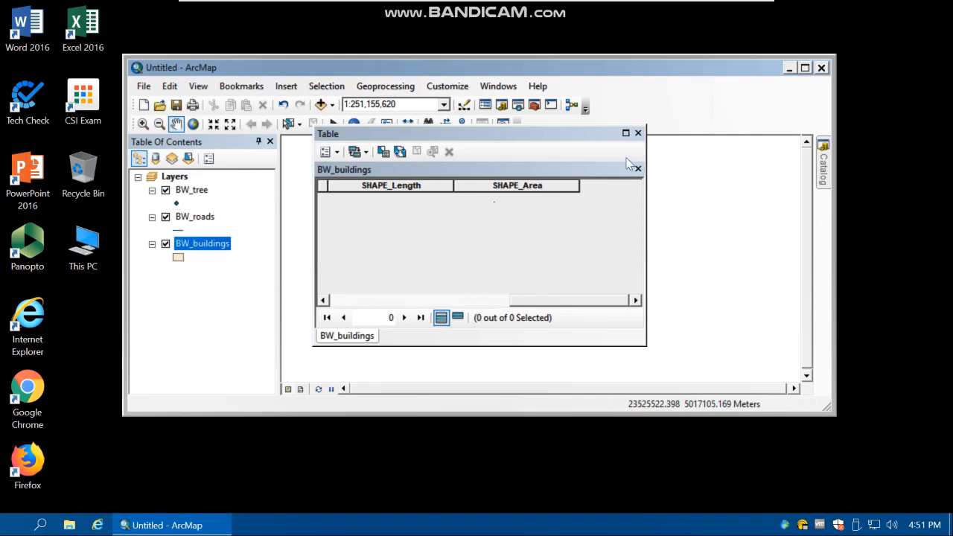
click(638, 134)
click(243, 255)
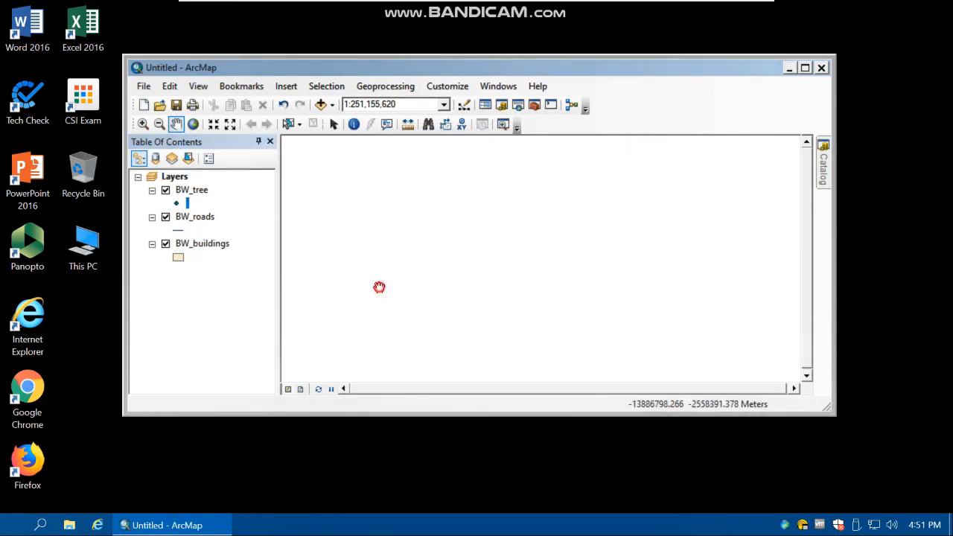
click(167, 252)
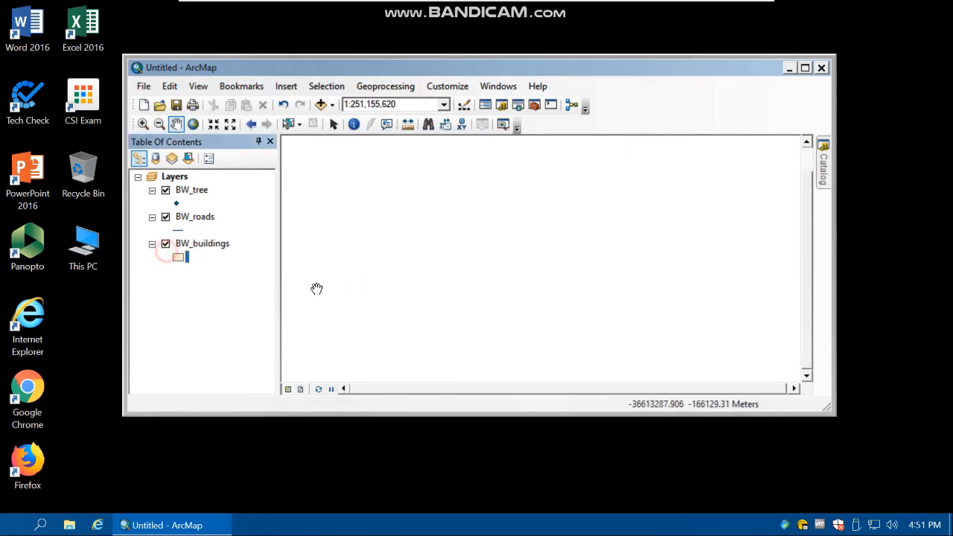
drag(345, 289, 363, 289)
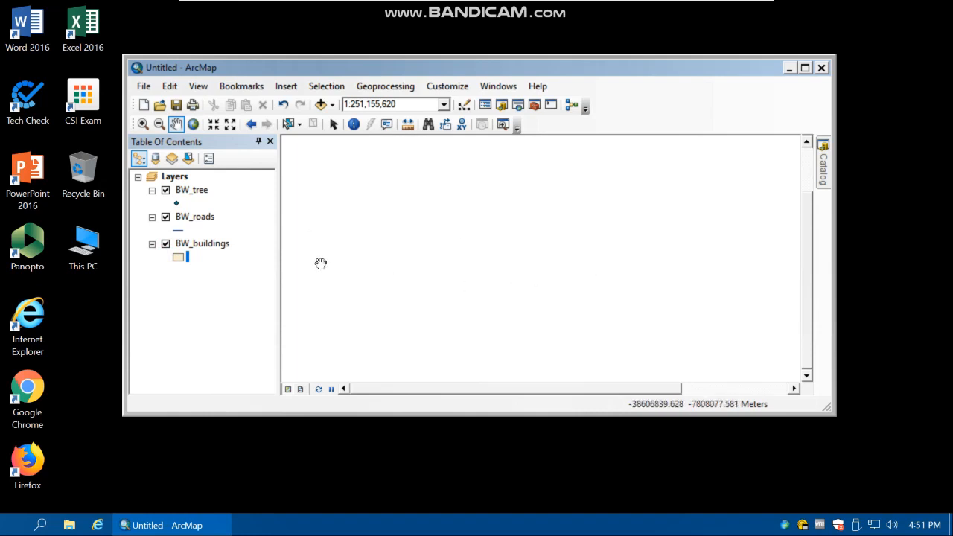
Search the symbols for tree and give the BW_tree layer the Environmental "Tree, Deciduous, Top" symbol at a reduced size
click(177, 203)
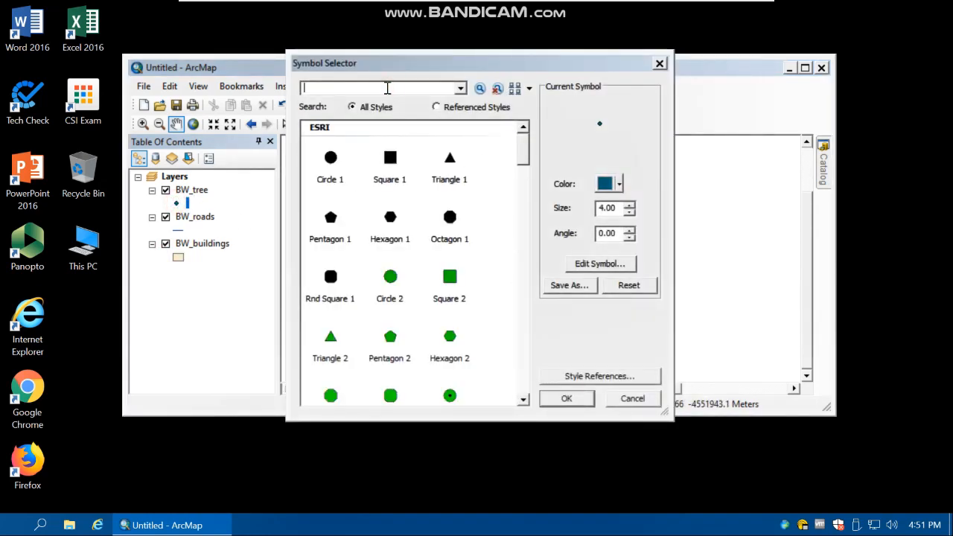
click(481, 90)
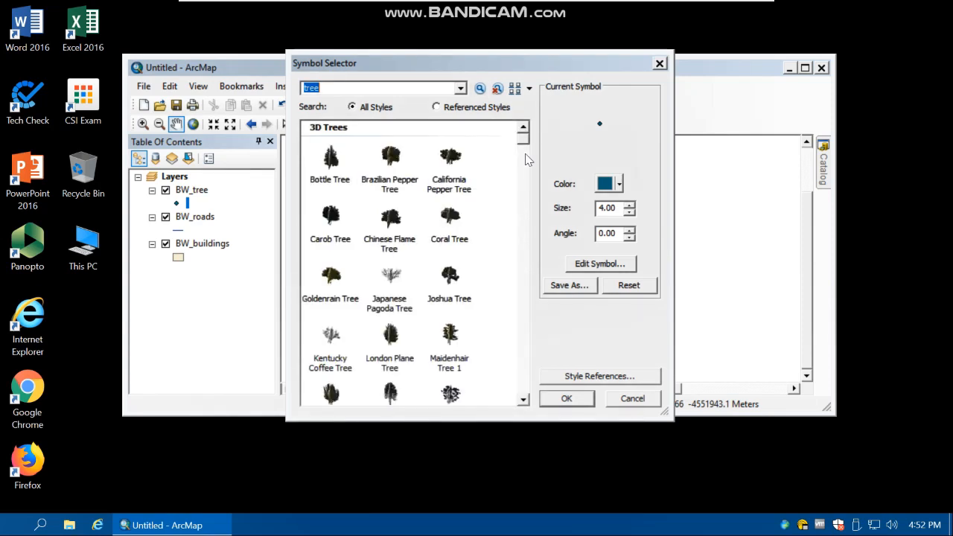
drag(525, 146, 526, 381)
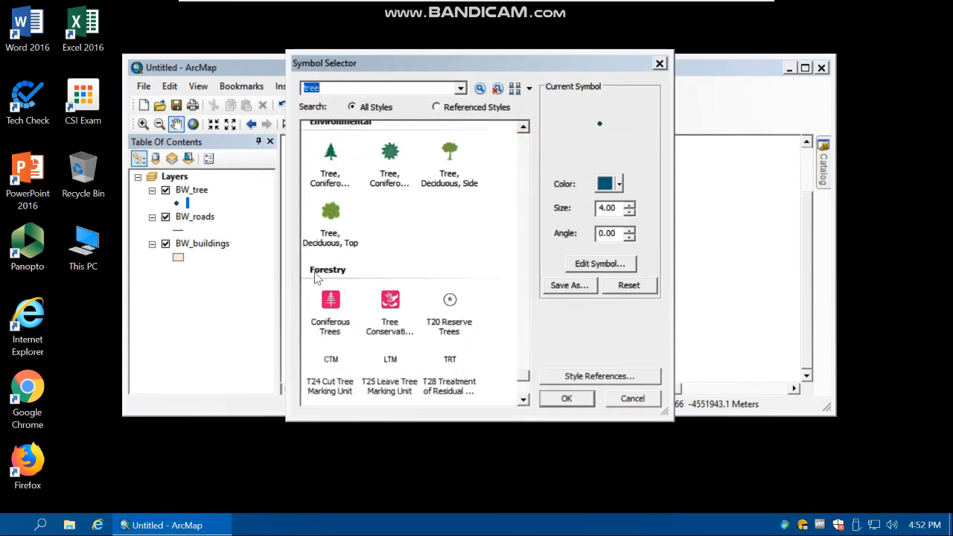
click(325, 218)
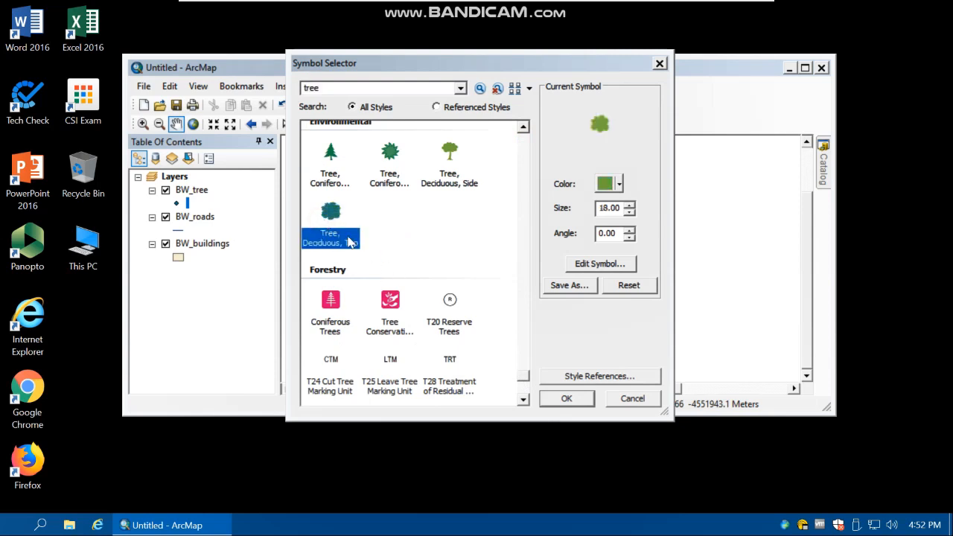
click(629, 212)
click(629, 212)
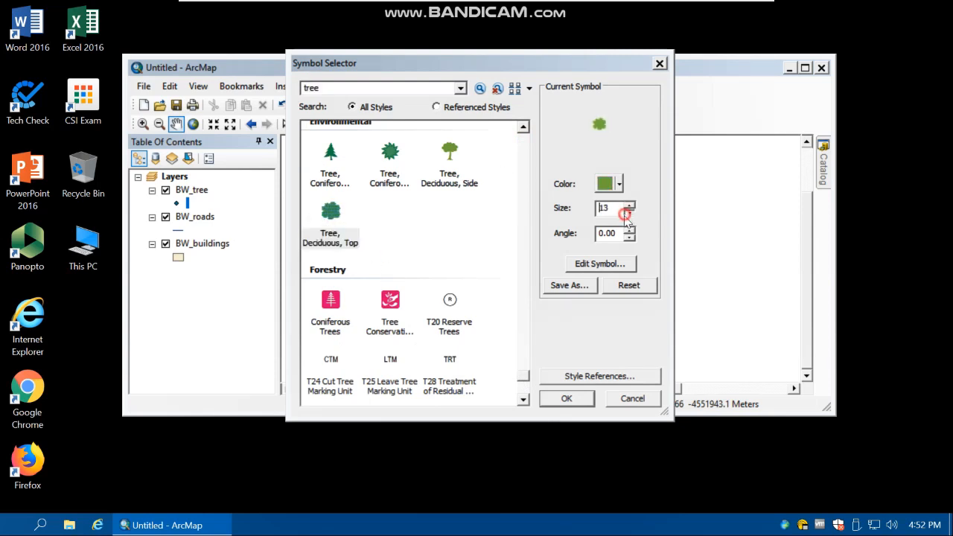
click(629, 212)
click(565, 398)
Give the BW_roads layer the Expressway line symbol with a reduced width
click(179, 231)
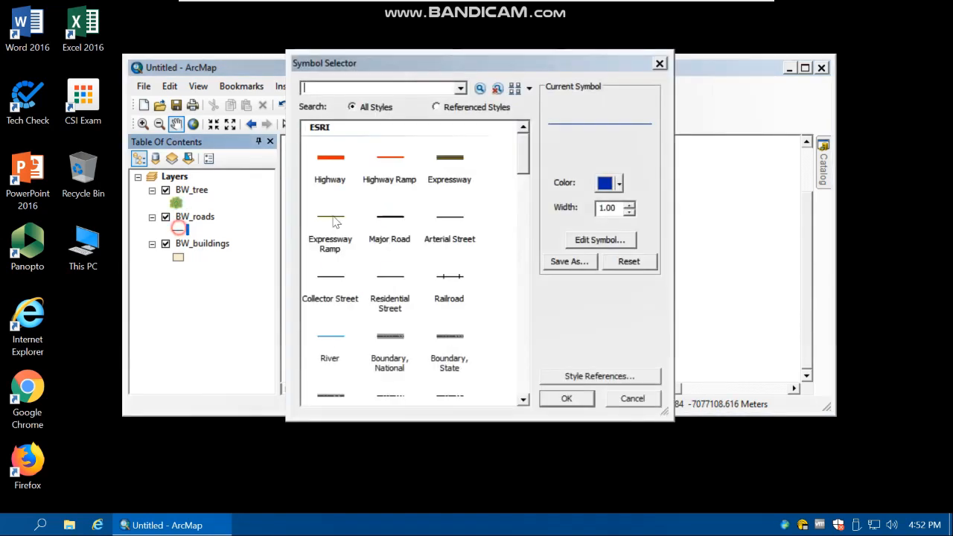
click(449, 158)
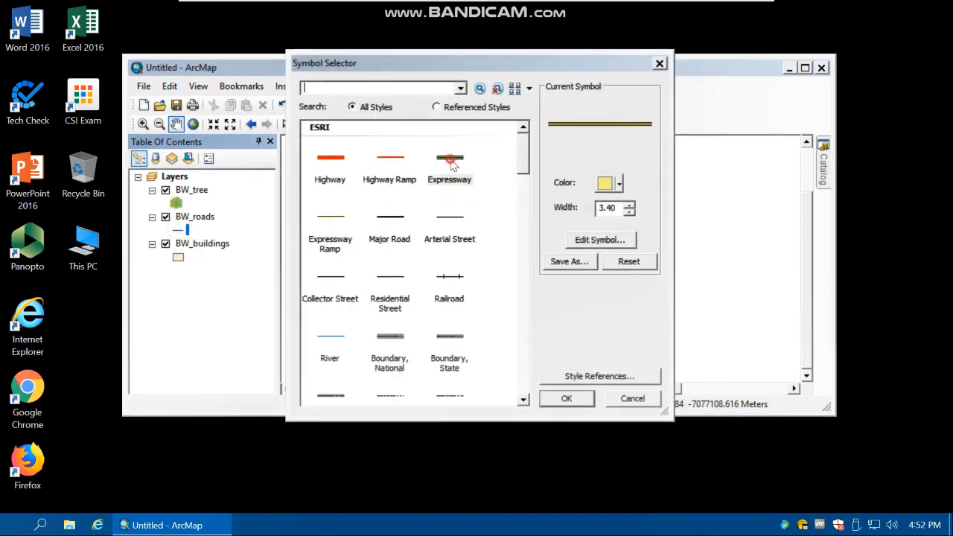
click(630, 213)
click(631, 214)
click(630, 206)
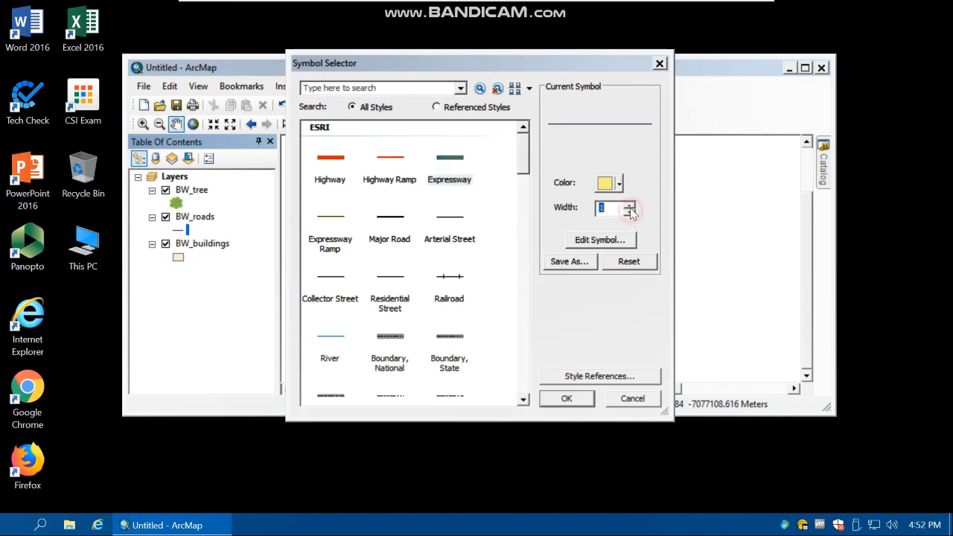
click(631, 204)
click(580, 396)
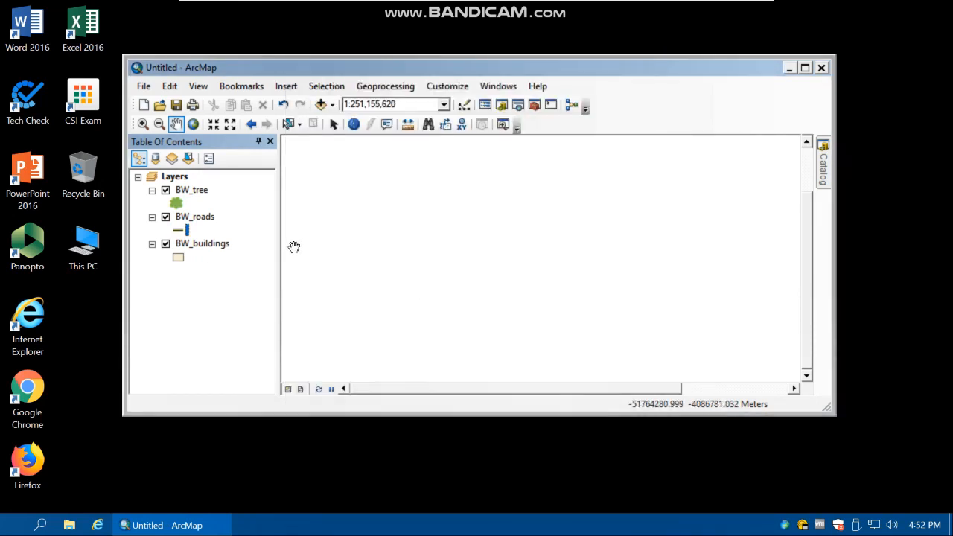
Search the symbols for building and give the BW_buildings layer the pale yellow building_floor symbol from CADD GIS Center SDS 200
click(178, 256)
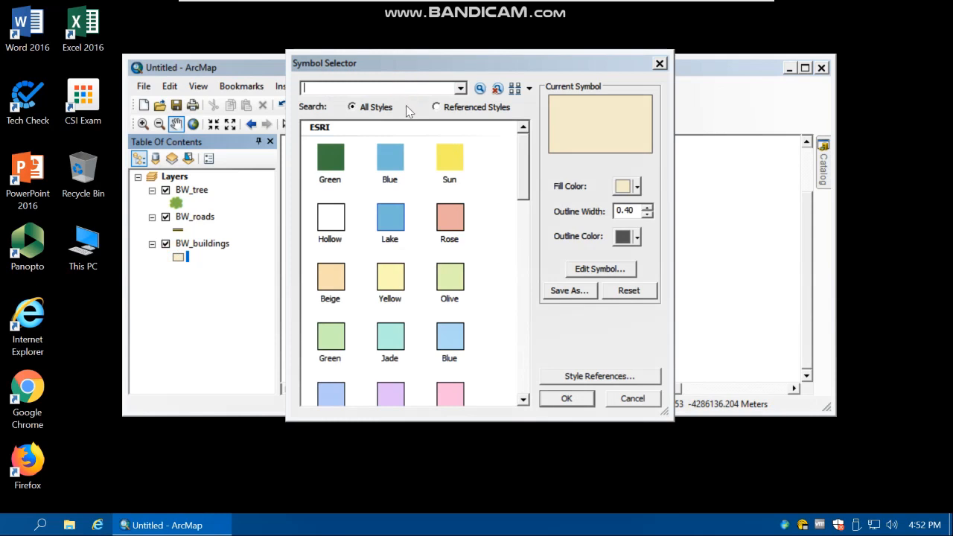
text(building)
click(480, 89)
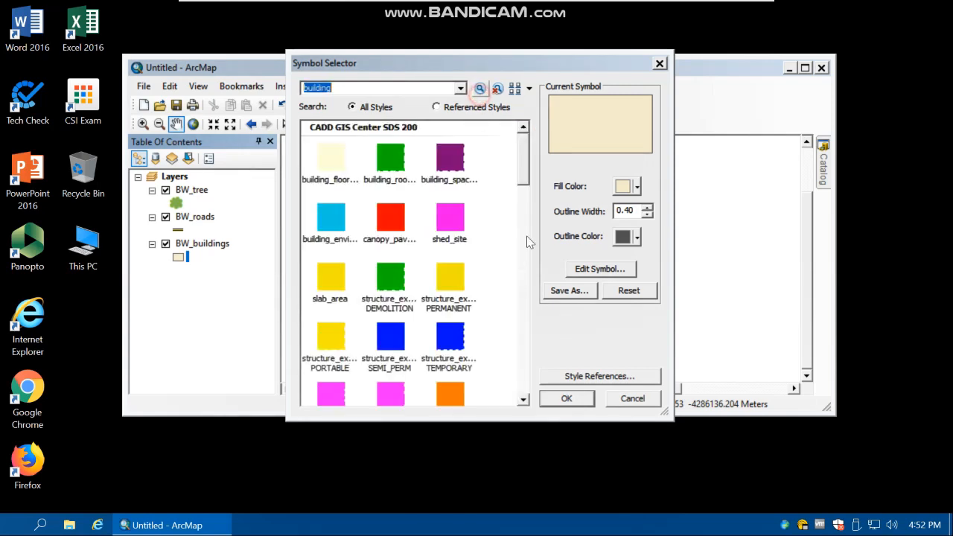
drag(523, 183, 532, 398)
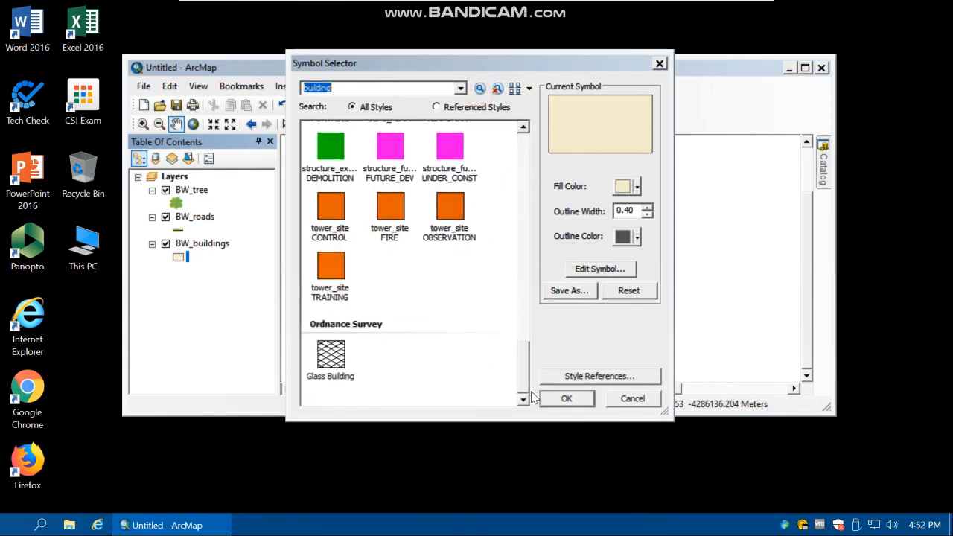
click(337, 359)
drag(519, 350, 523, 139)
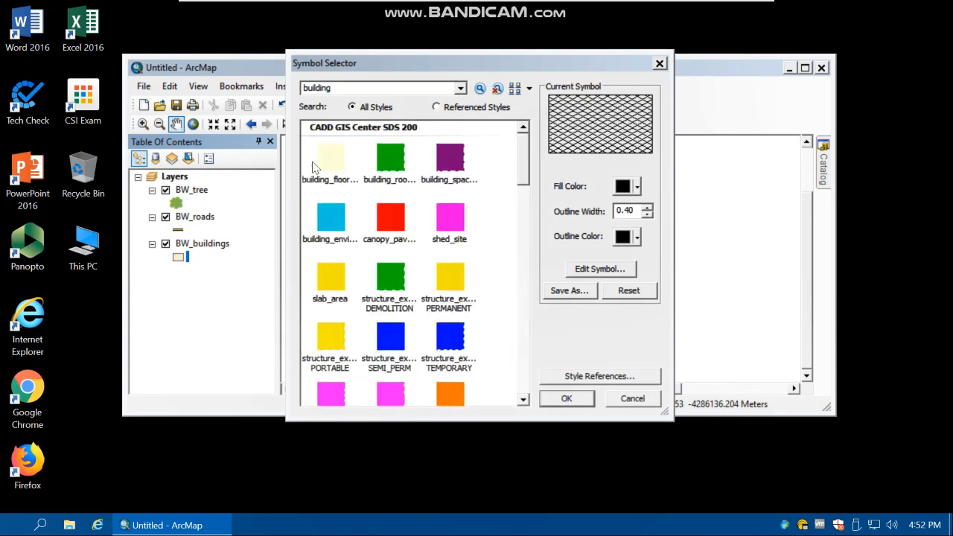
click(334, 164)
click(566, 399)
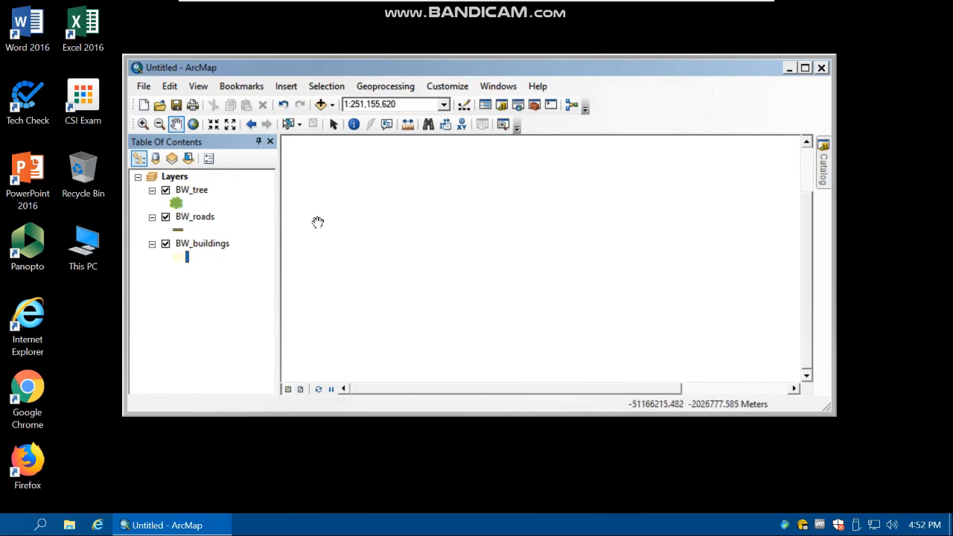
Connect to the folder H:\GIS_labs\lab8 as a source for adding data to the map
click(321, 105)
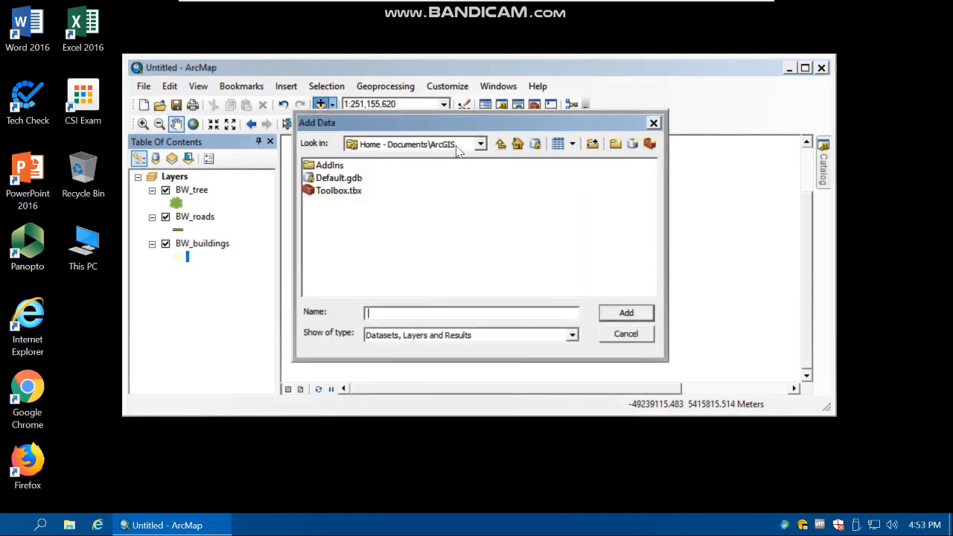
click(594, 145)
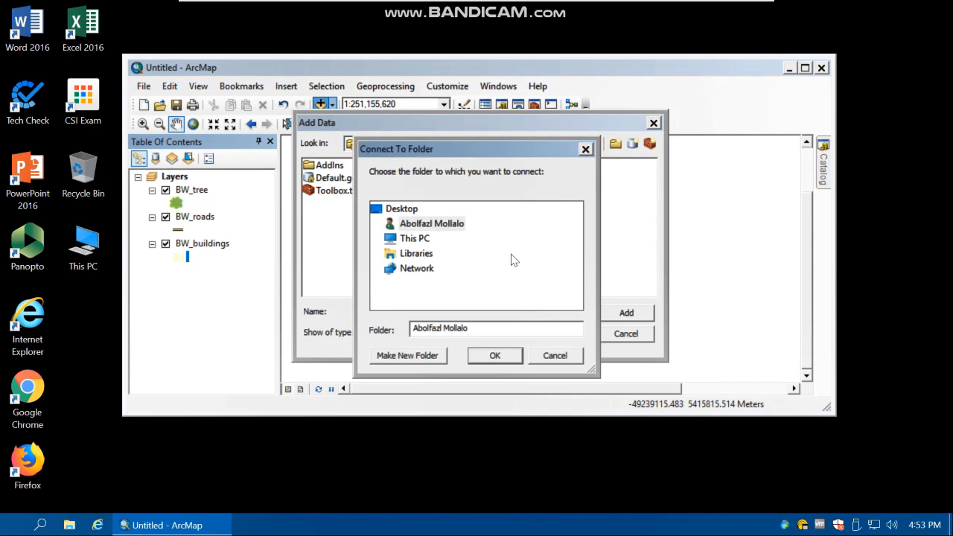
click(415, 238)
scroll(446, 260, down, 3)
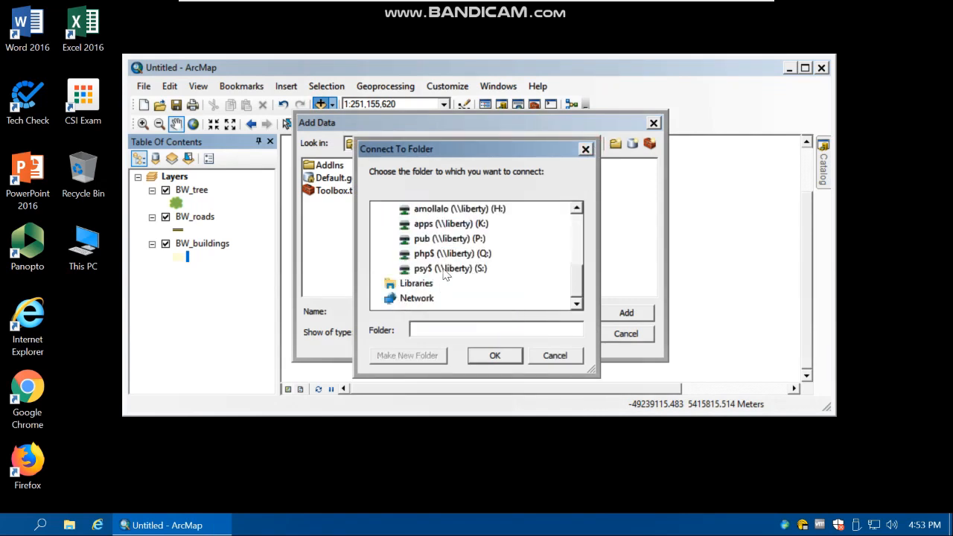
double_click(459, 209)
double_click(449, 299)
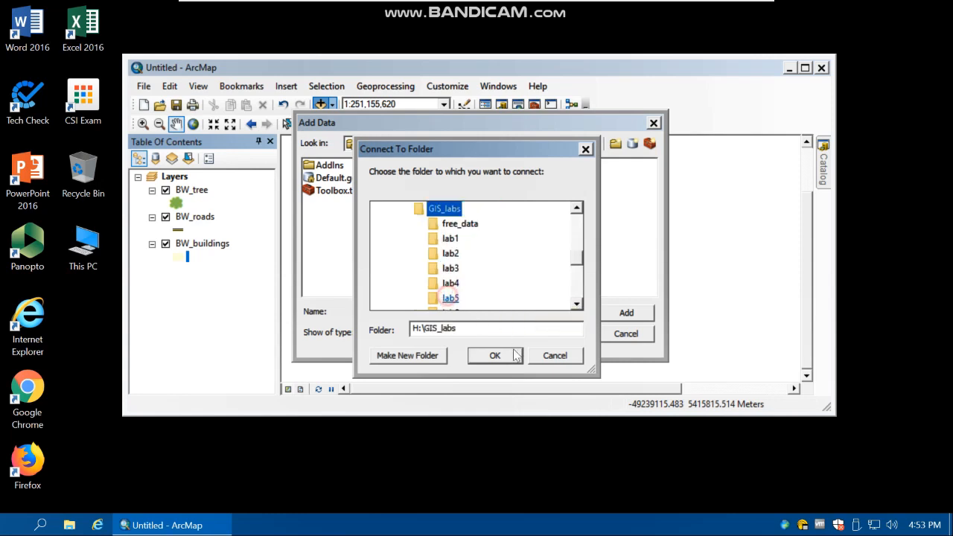
scroll(464, 305, down, 2)
click(453, 298)
click(494, 355)
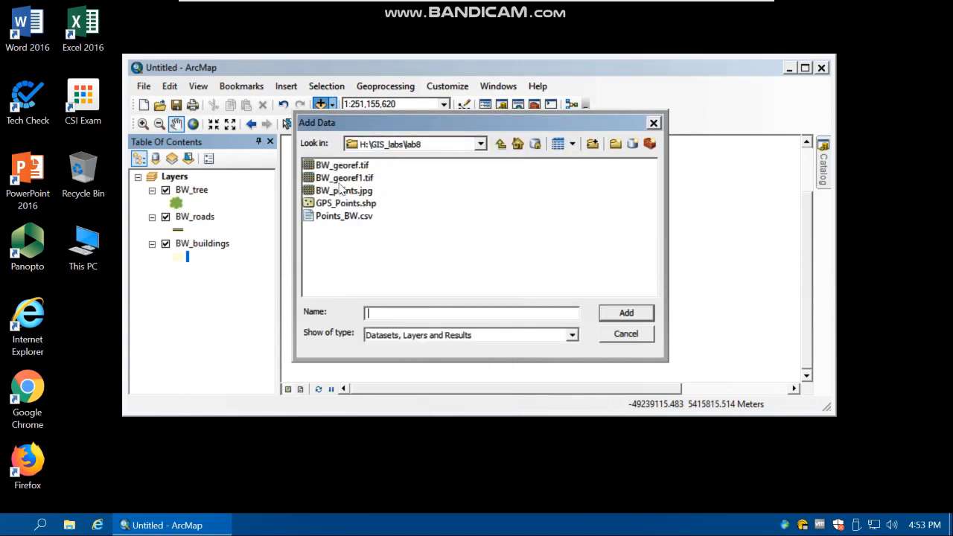
Add the BW_georef1.tif image to the map and show its full extent in a maximized window
click(343, 178)
click(612, 314)
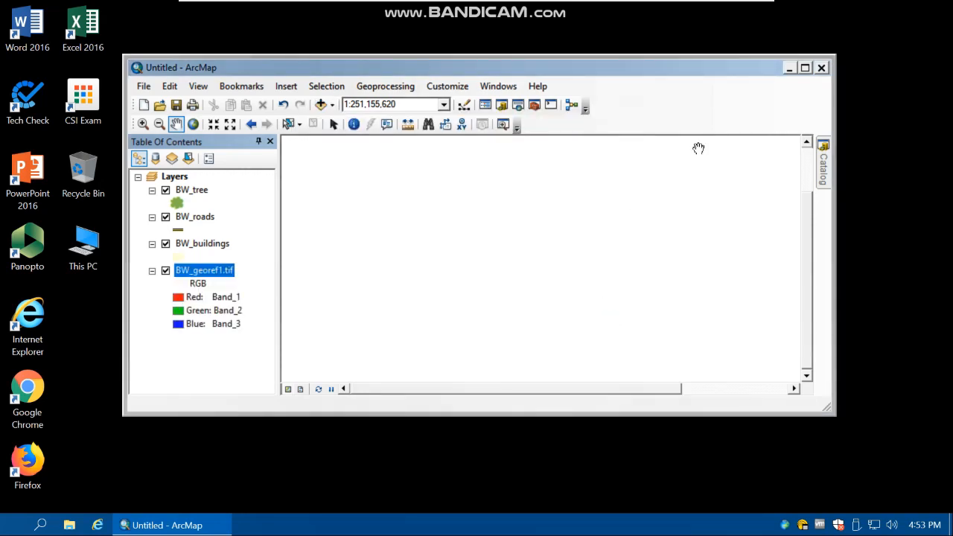
click(804, 68)
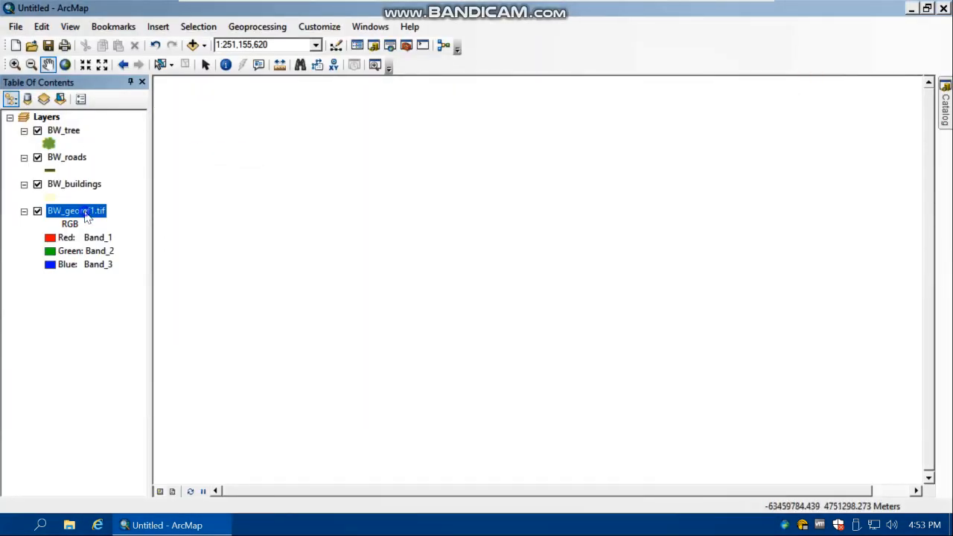
right_click(84, 211)
click(146, 290)
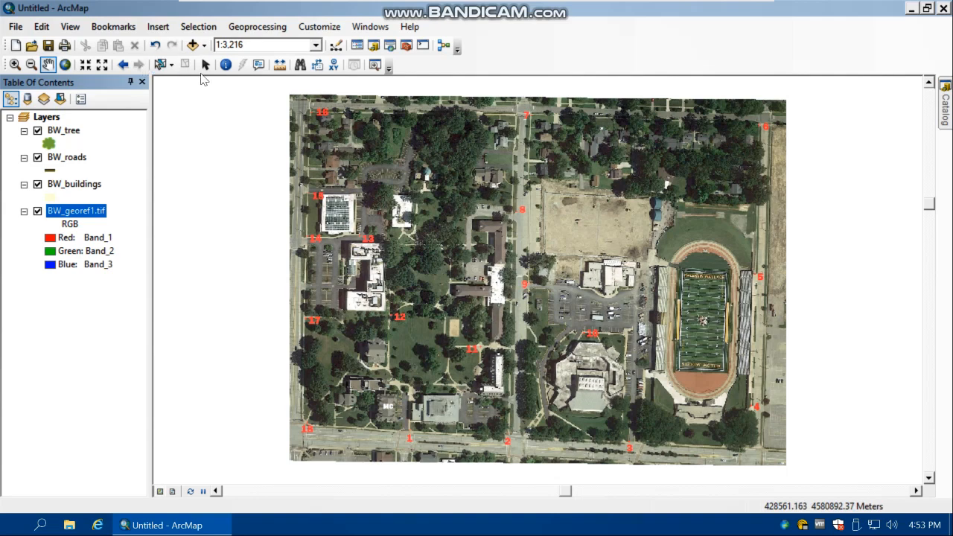
Measure a distance starting at the lower west edge of the BW_georef1.tif image
click(279, 65)
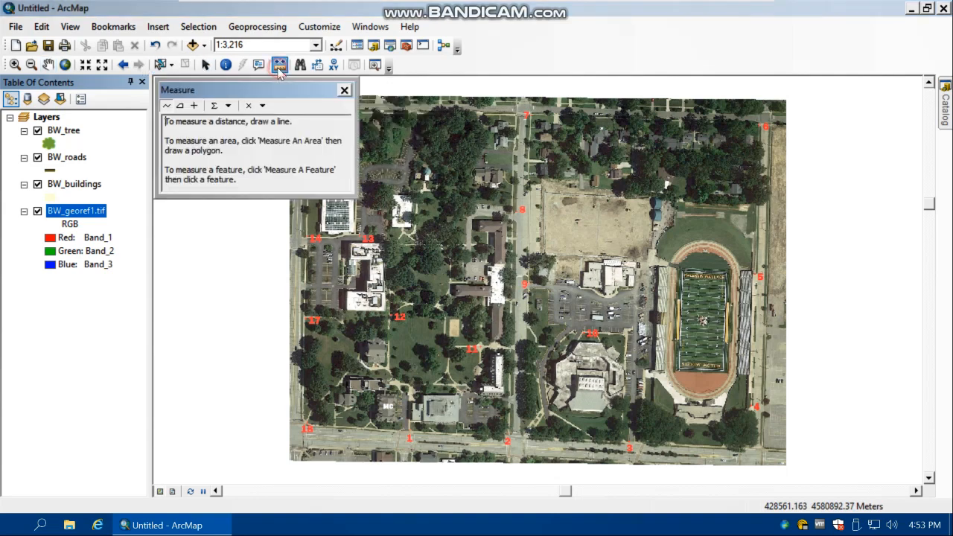
click(287, 439)
double_click(585, 441)
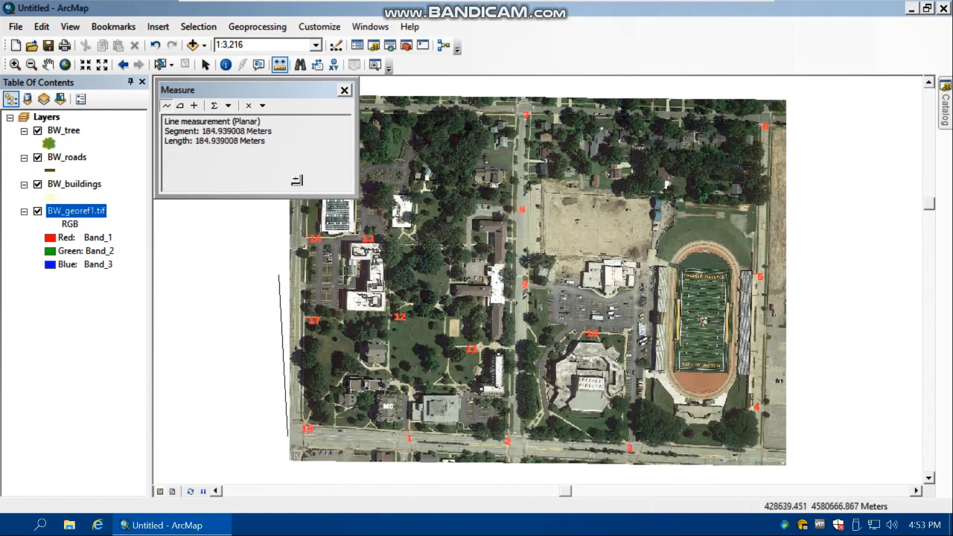
click(344, 91)
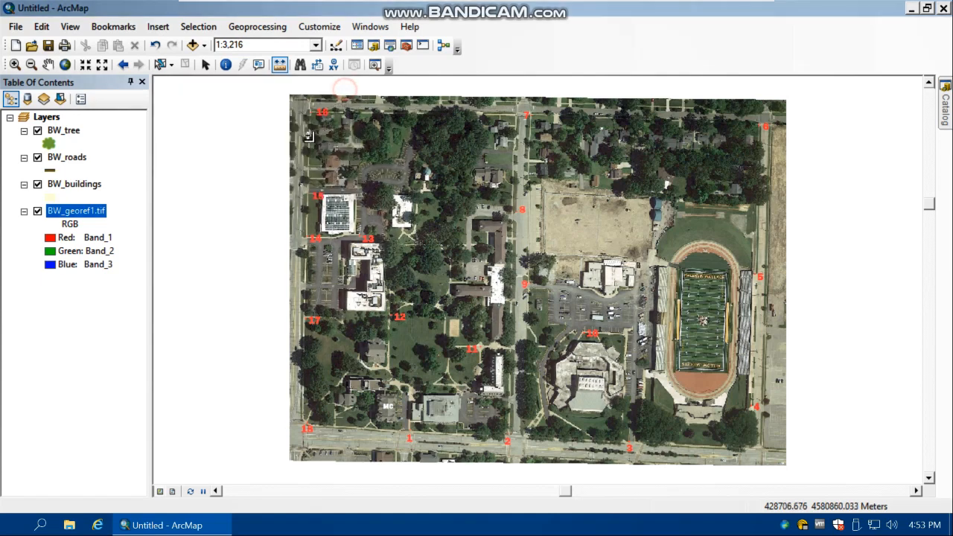
click(279, 65)
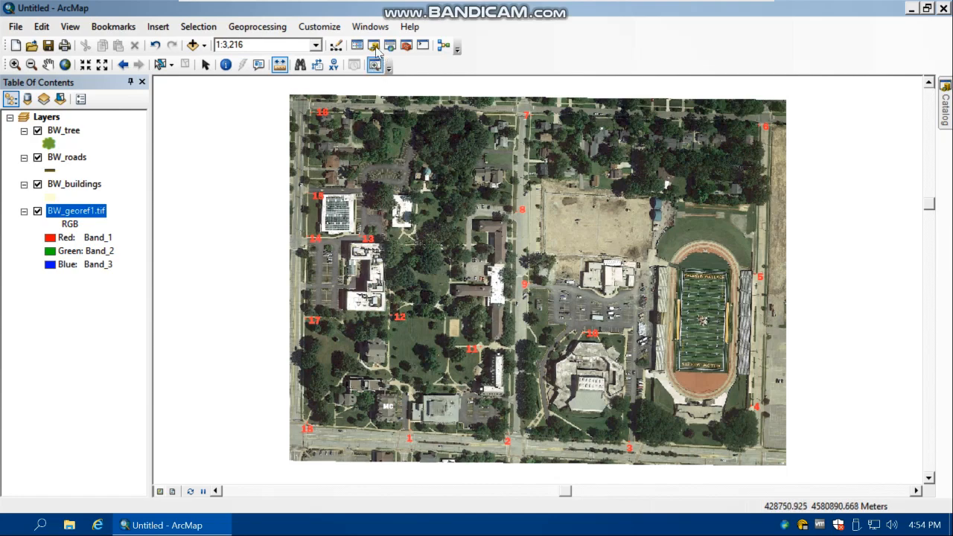
Display the Editor toolbar and start an edit session with the Create Features templates available
click(316, 27)
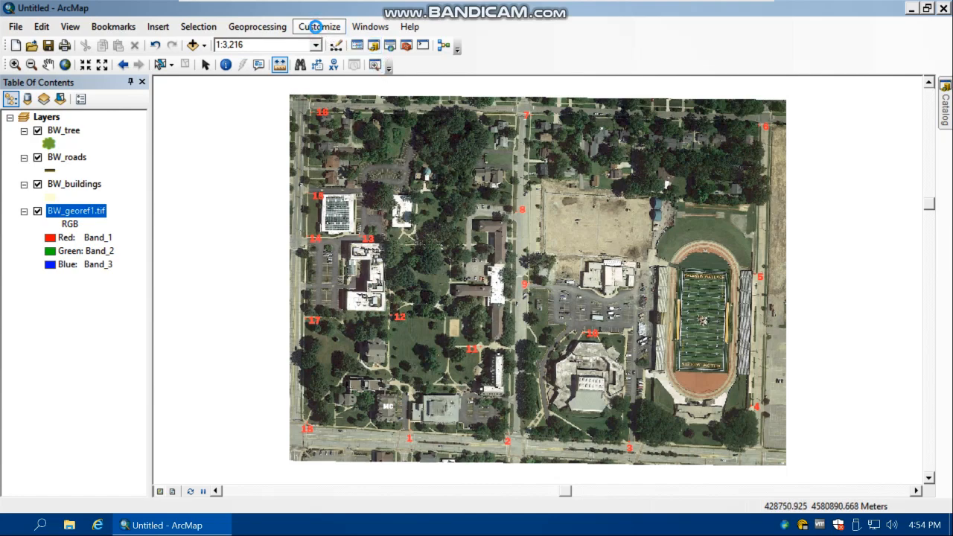
mouse_move(398, 45)
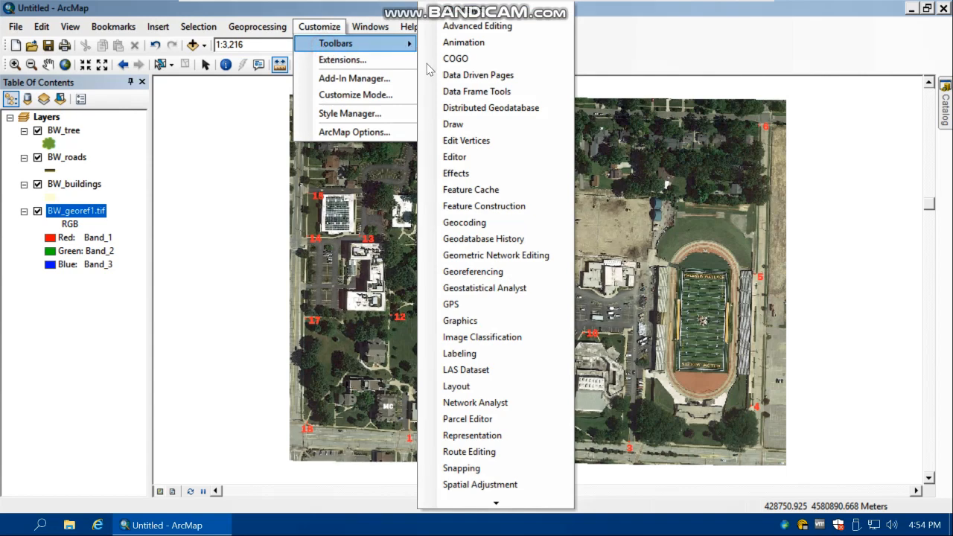
right_click(601, 41)
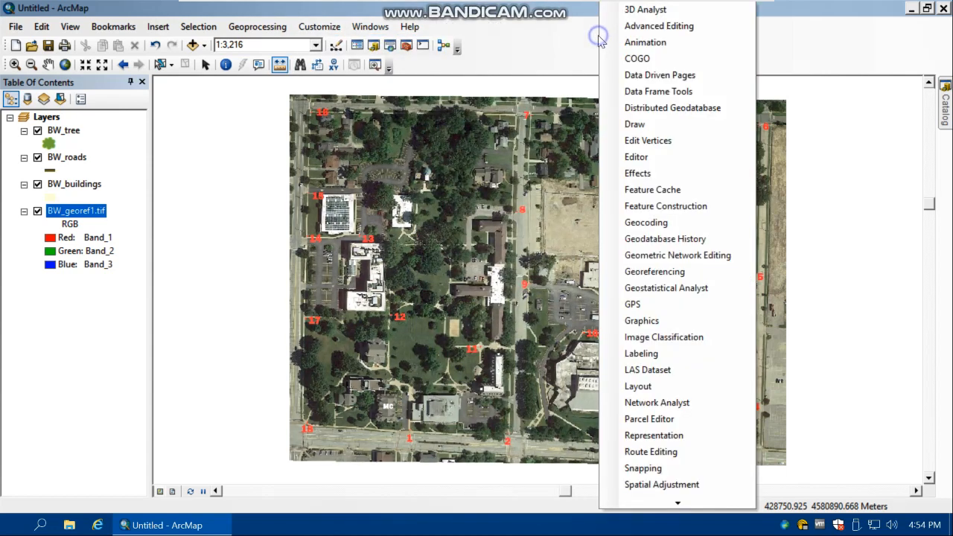
click(636, 157)
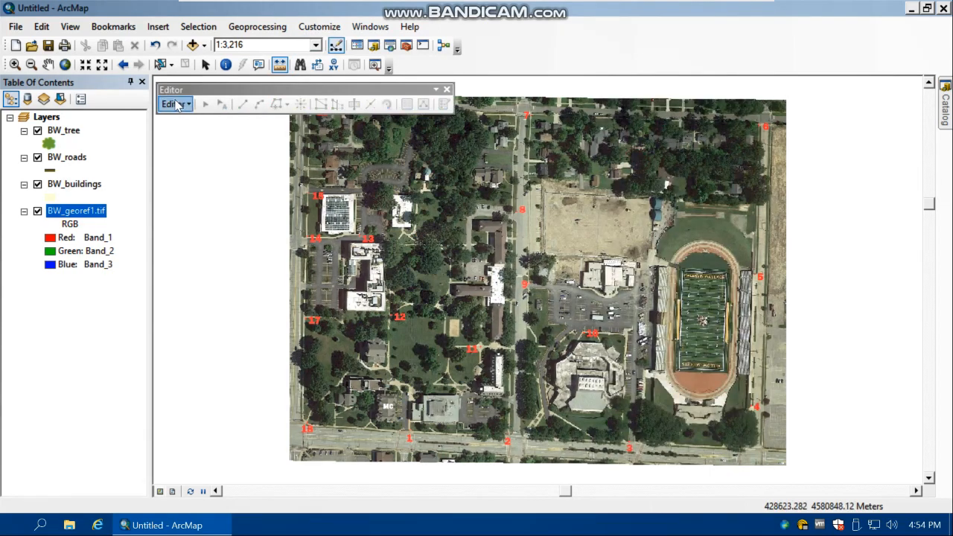
click(176, 104)
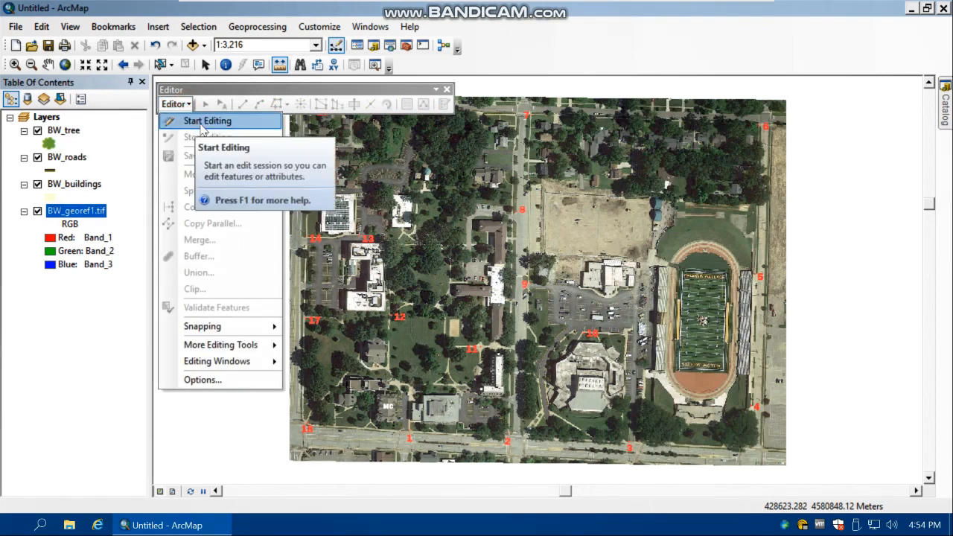
click(202, 124)
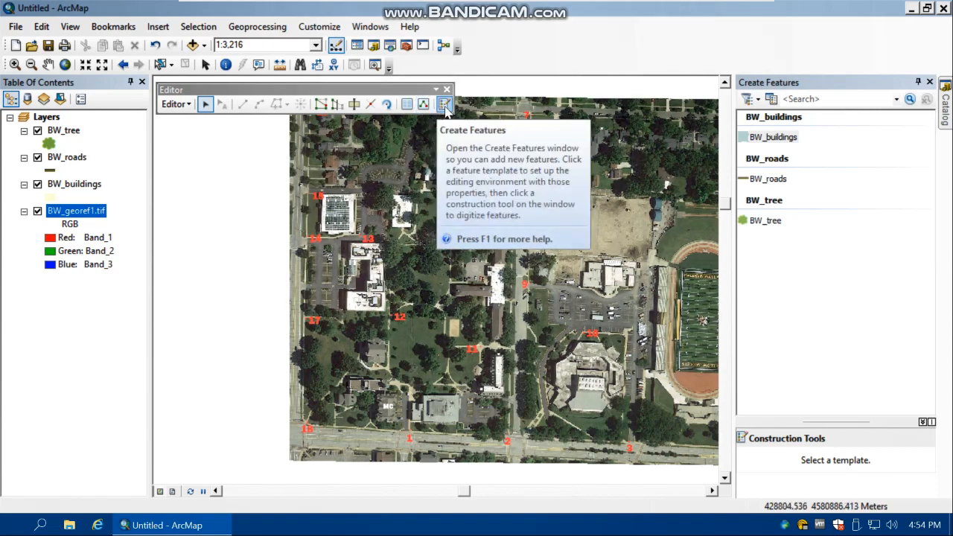
click(445, 105)
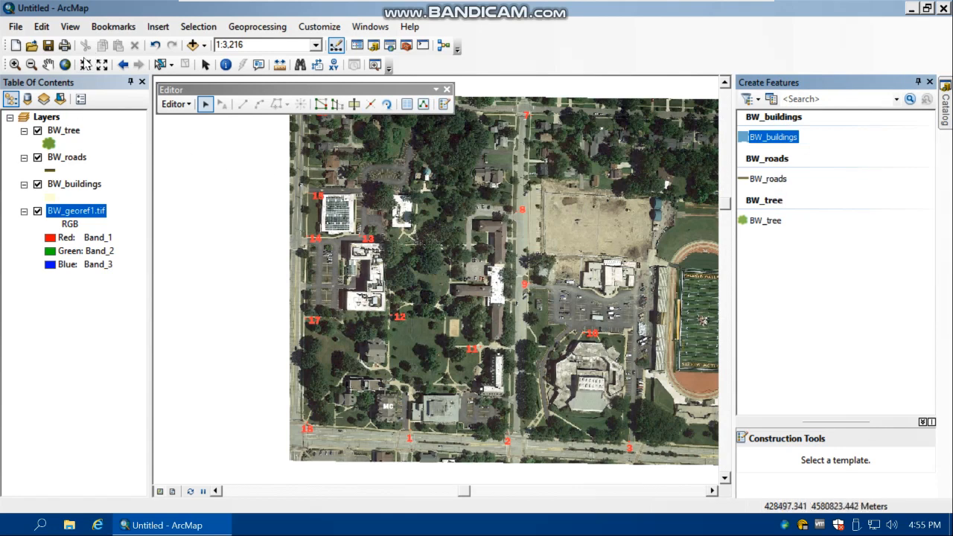
With the BW_roads Line template, sketch about 260 m of the southern street from the image's west edge past points 1 and 2
click(48, 64)
drag(412, 213, 333, 214)
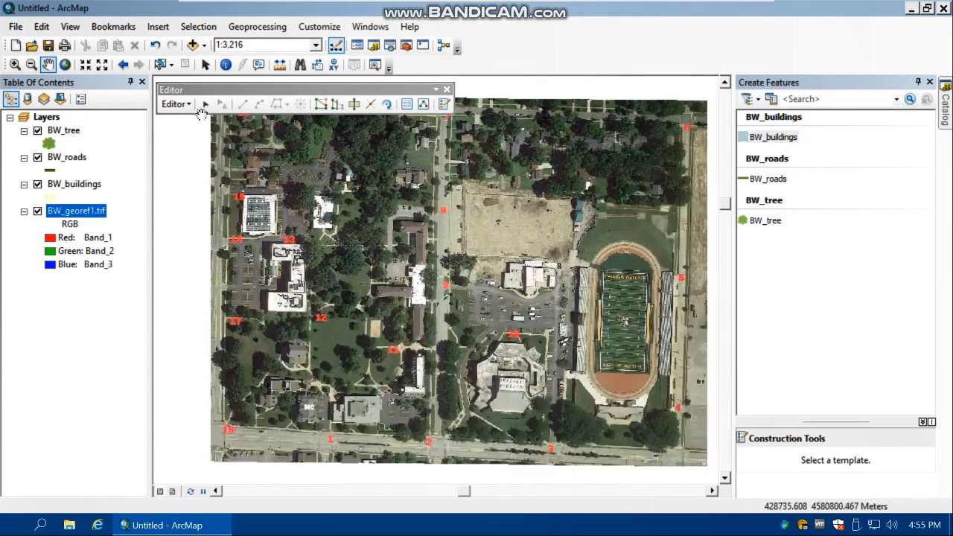
click(774, 137)
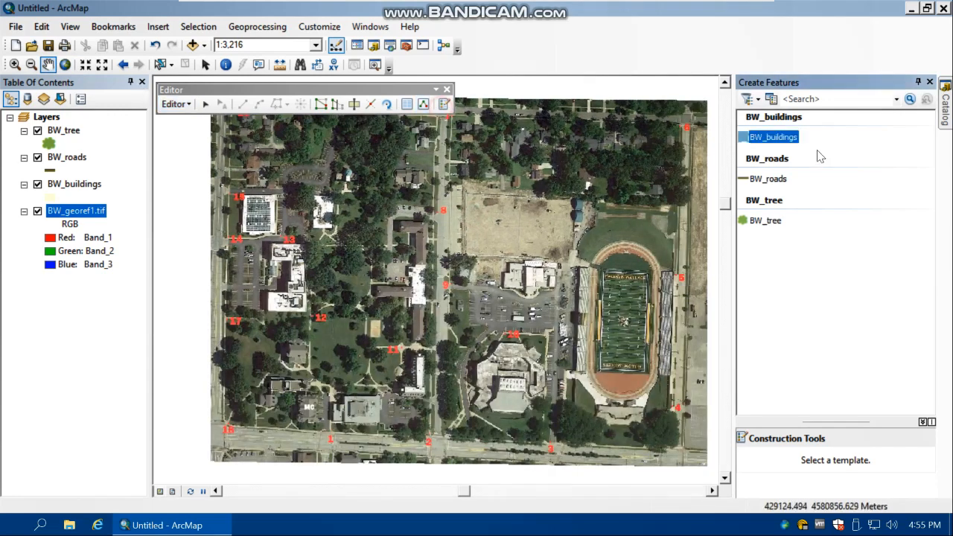
click(768, 180)
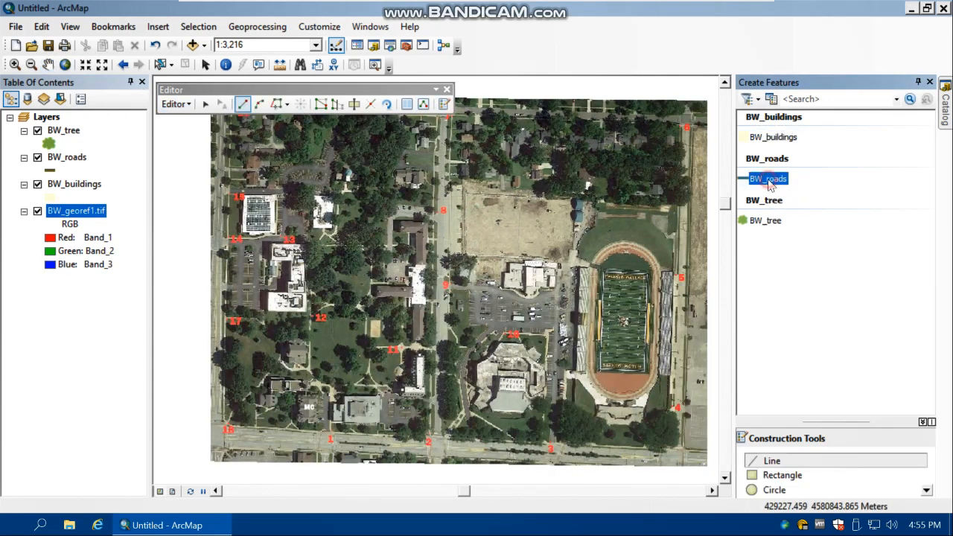
click(778, 462)
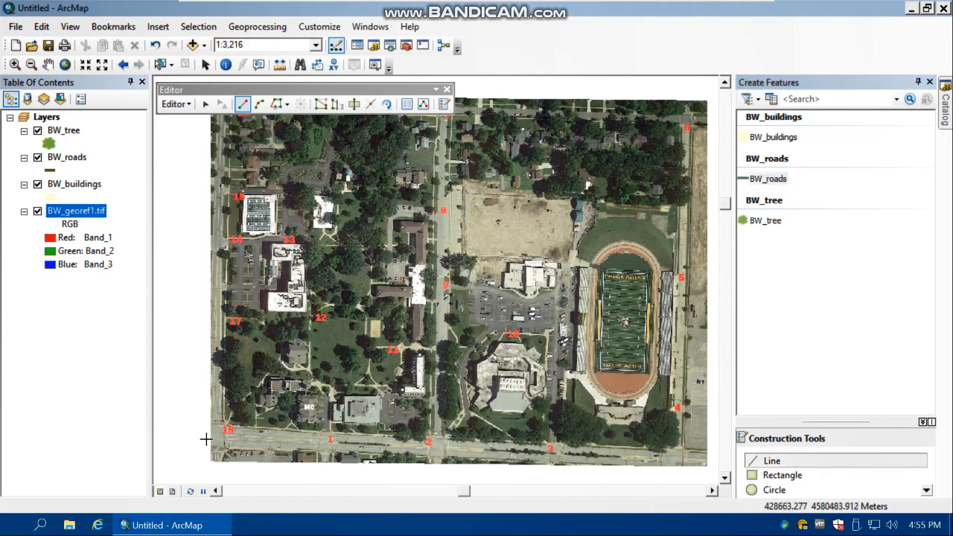
scroll(219, 434, up, 3)
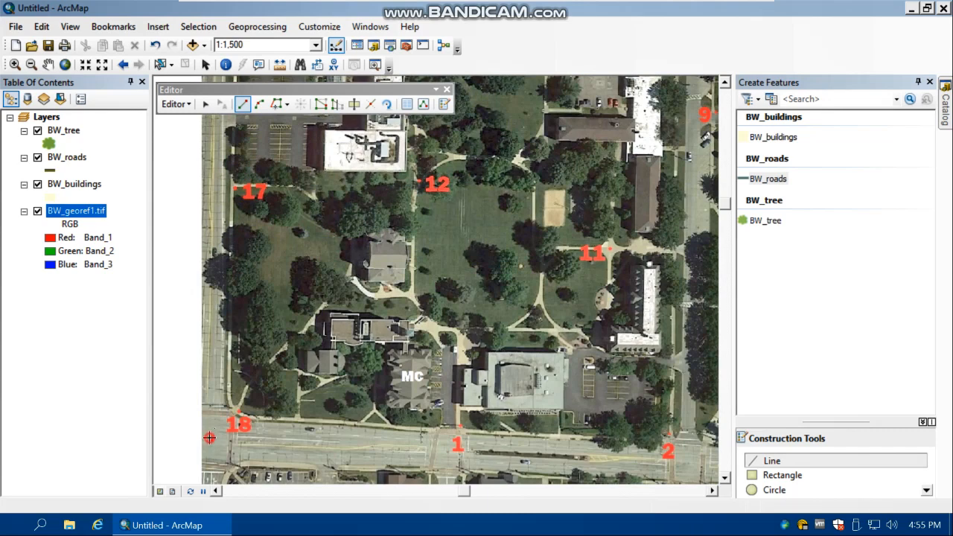
click(209, 438)
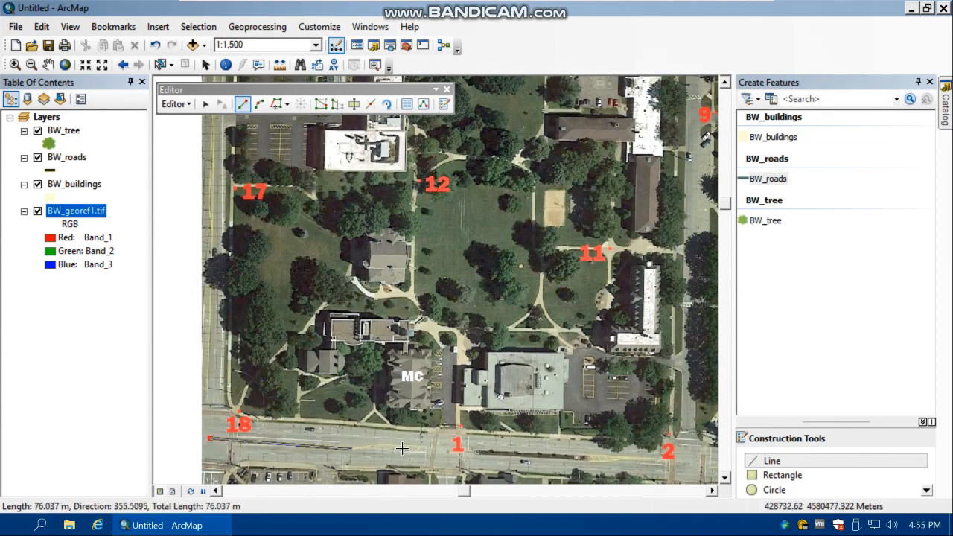
click(451, 450)
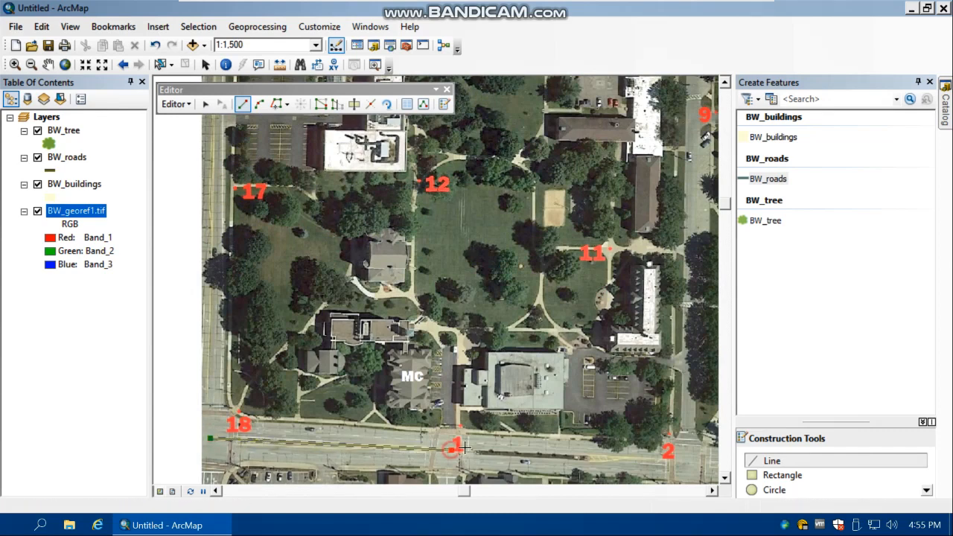
click(700, 462)
Extend the road sketch about 125 m east along the southern street to just below point 3
click(712, 490)
click(712, 490)
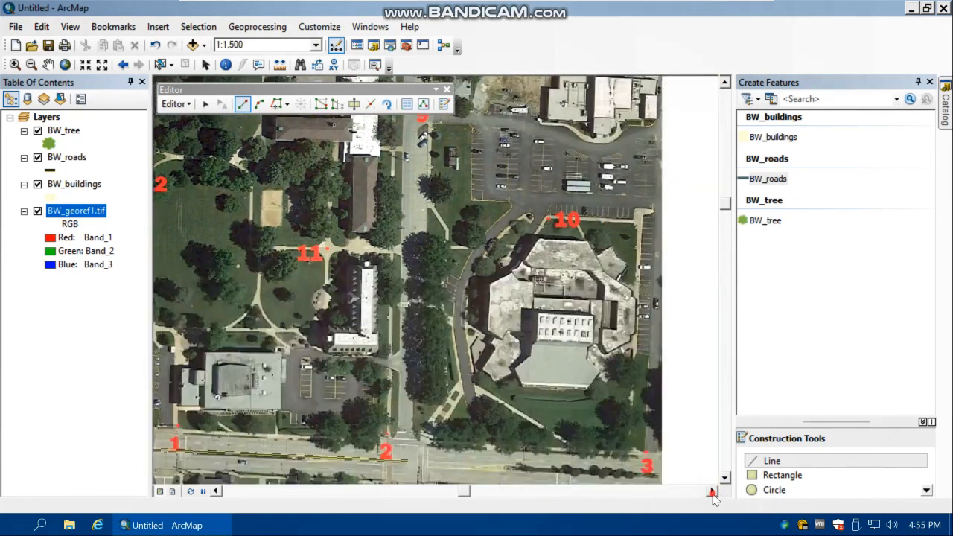
click(724, 478)
click(725, 478)
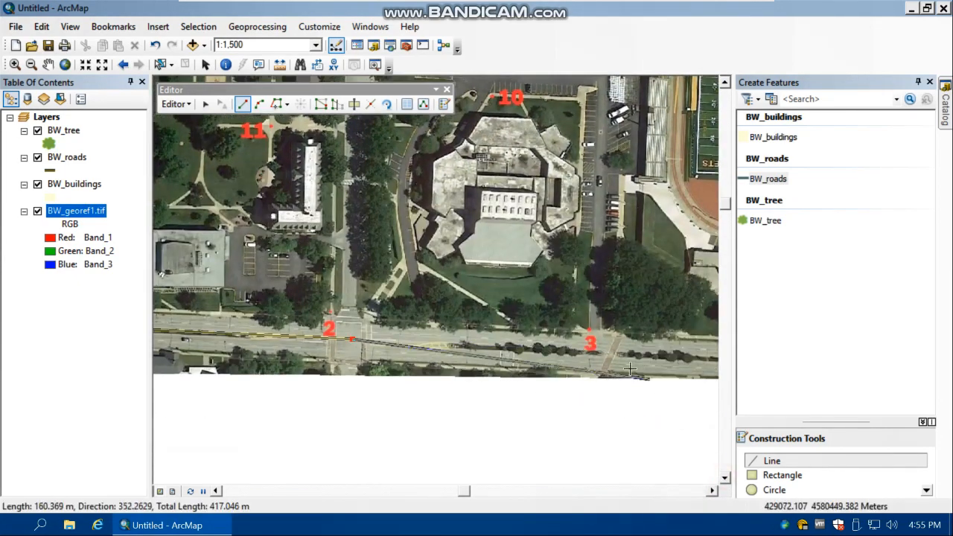
click(594, 348)
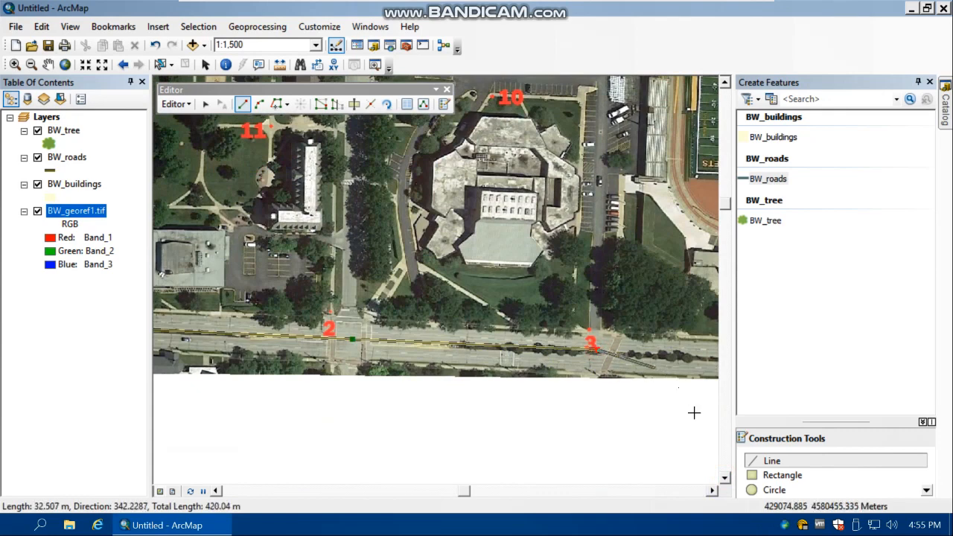
Extend the road sketch about 139 m east along the southern street to the intersection south of point 4 and finish the sketch
click(724, 478)
click(713, 491)
click(713, 490)
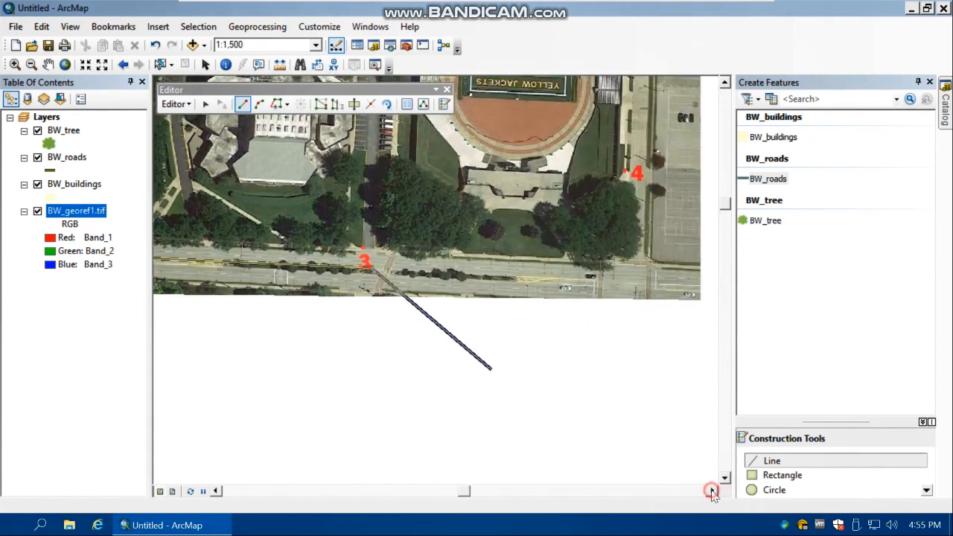
click(712, 491)
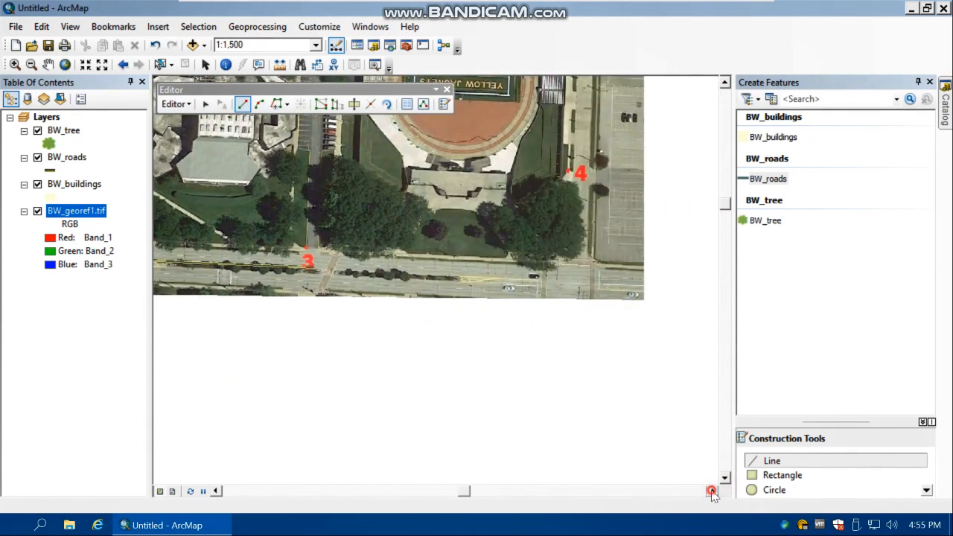
click(584, 330)
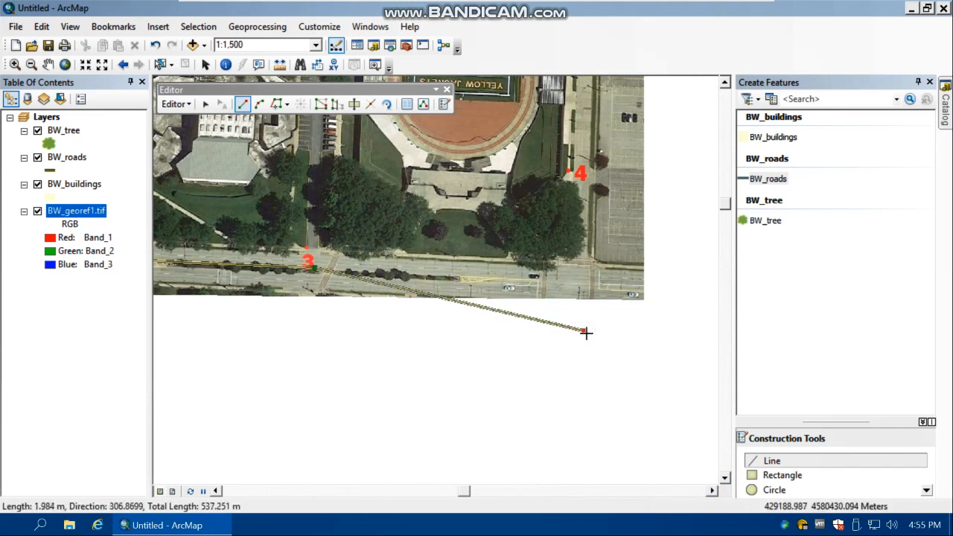
key(ctrl+z)
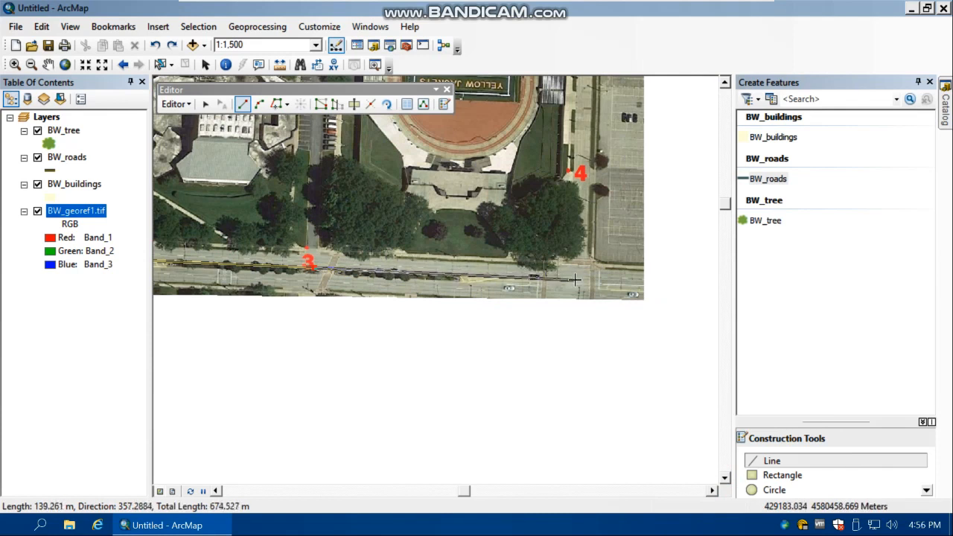
click(573, 279)
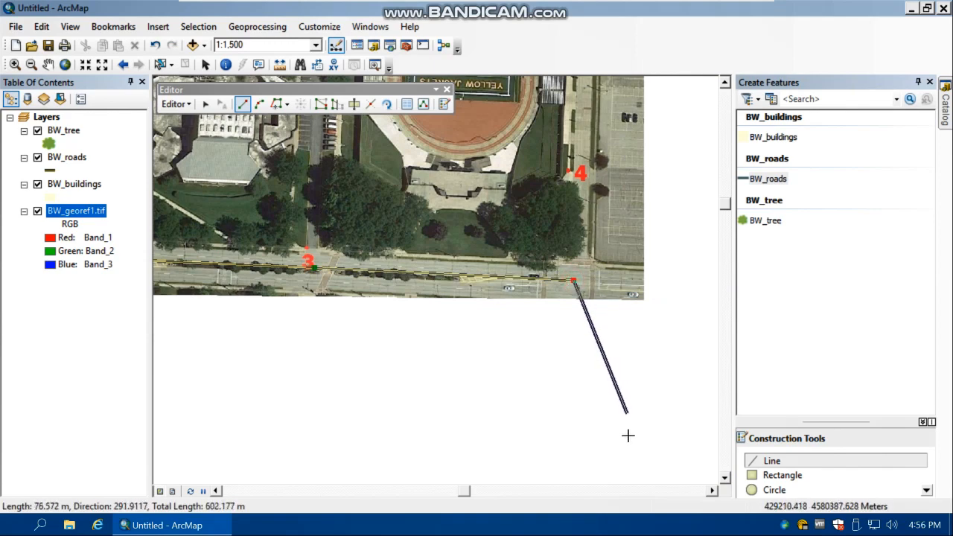
right_click(613, 304)
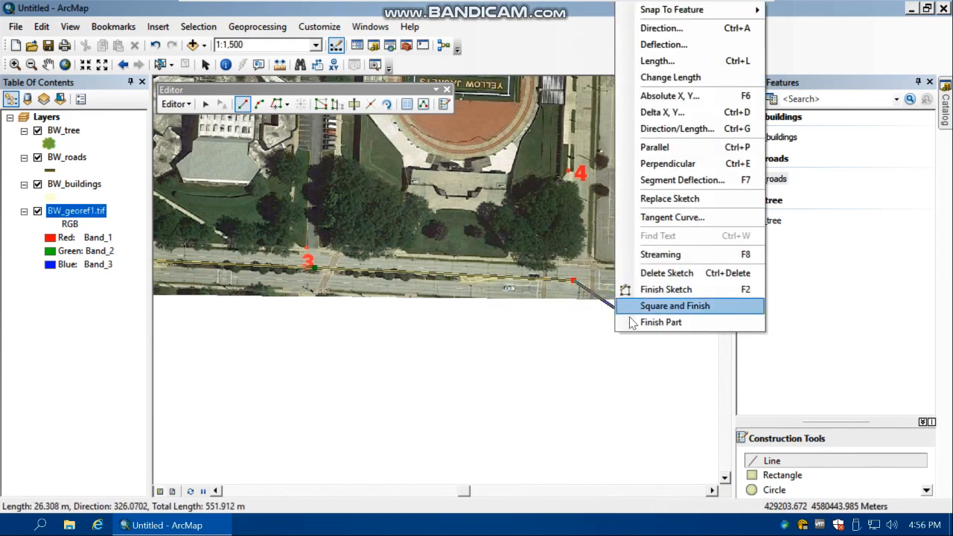
click(659, 290)
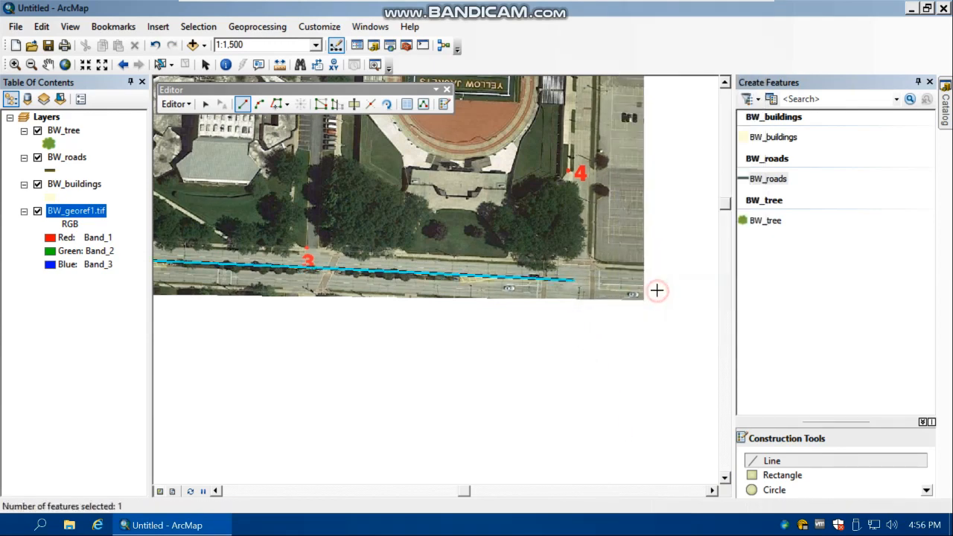
Clear the selection of the newly drawn southern road
scroll(511, 357, up, 1)
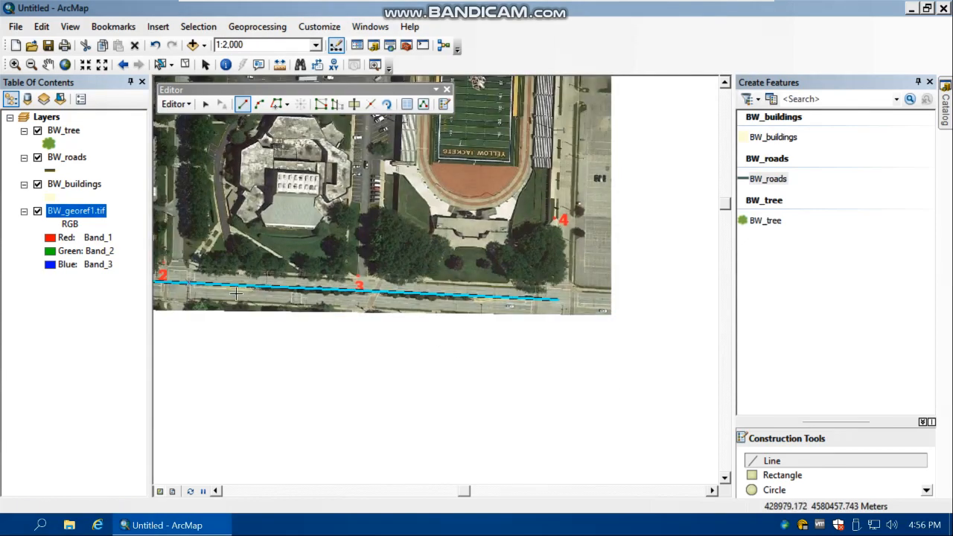
scroll(240, 320, up, 1)
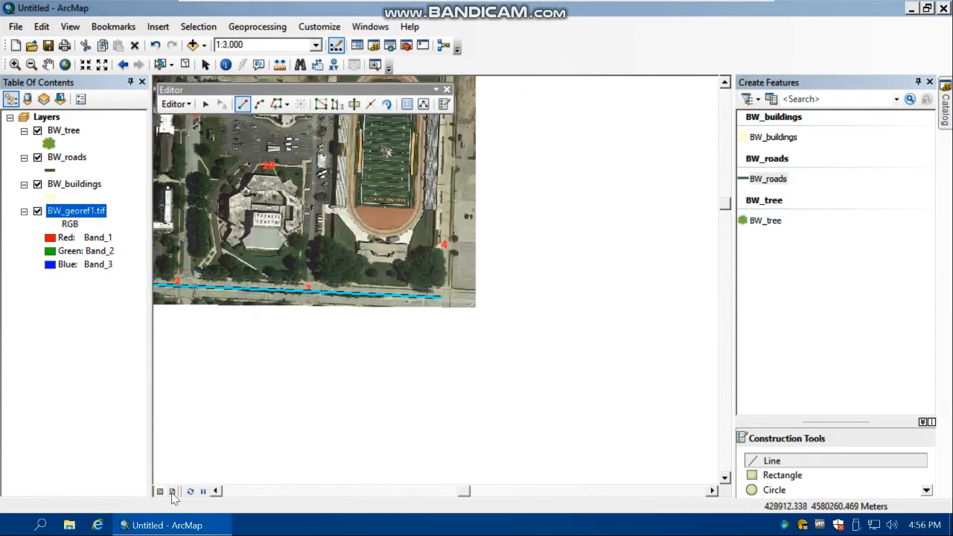
click(216, 491)
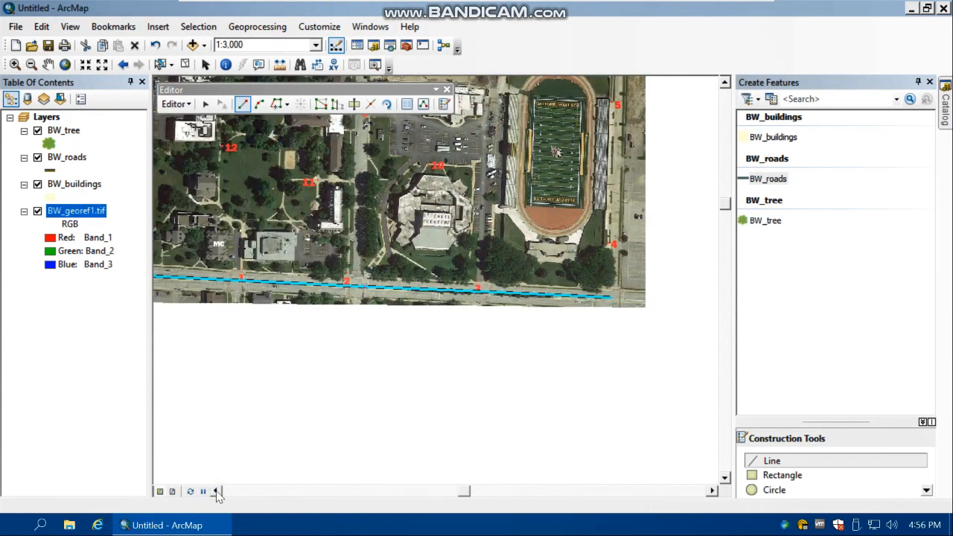
click(185, 66)
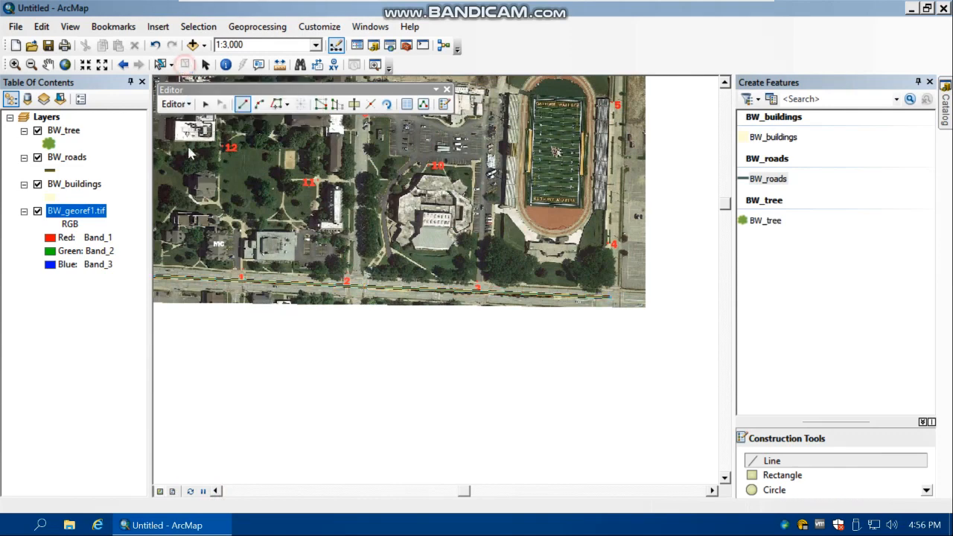
click(215, 491)
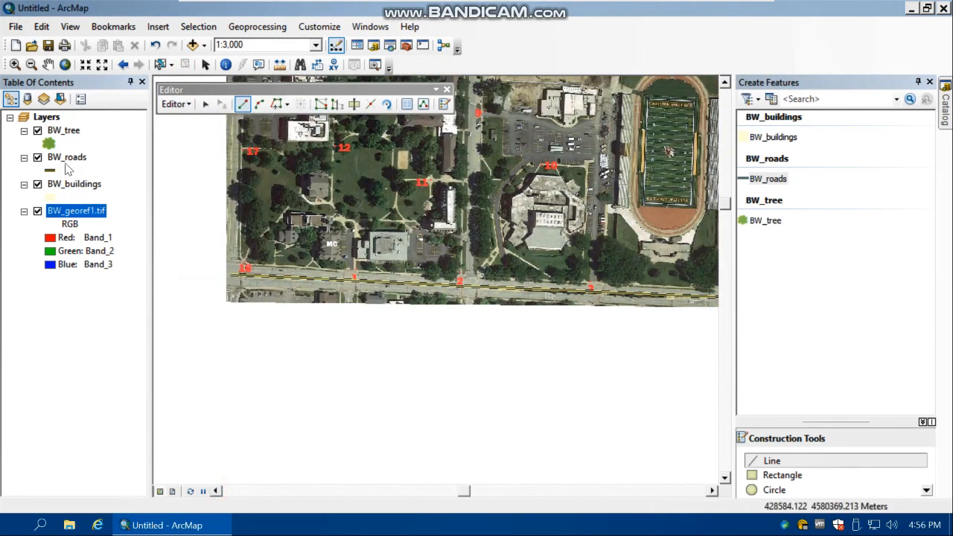
In the BW_roads attribute table, set the southern road's Description to "Bagley Road" and check its SHAPE_Length value
right_click(66, 164)
click(114, 202)
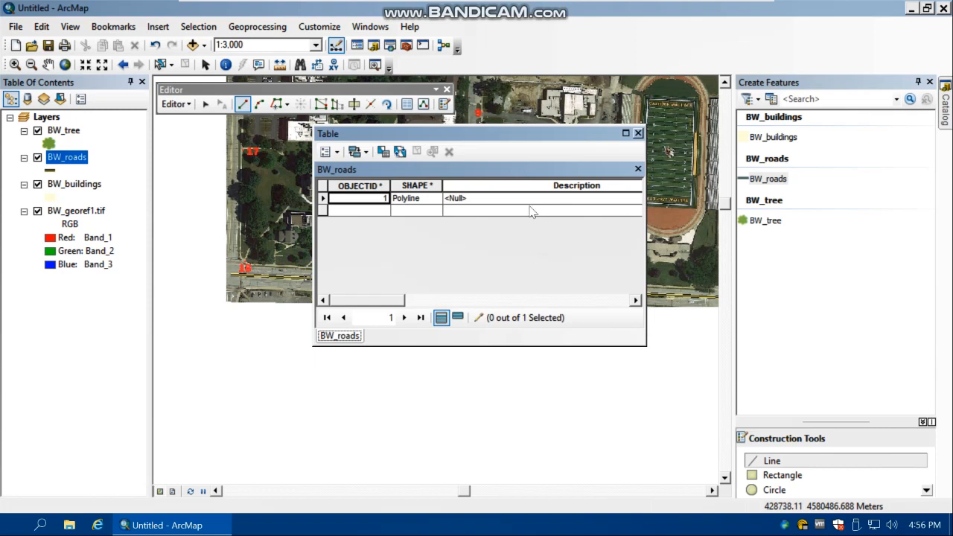
click(481, 203)
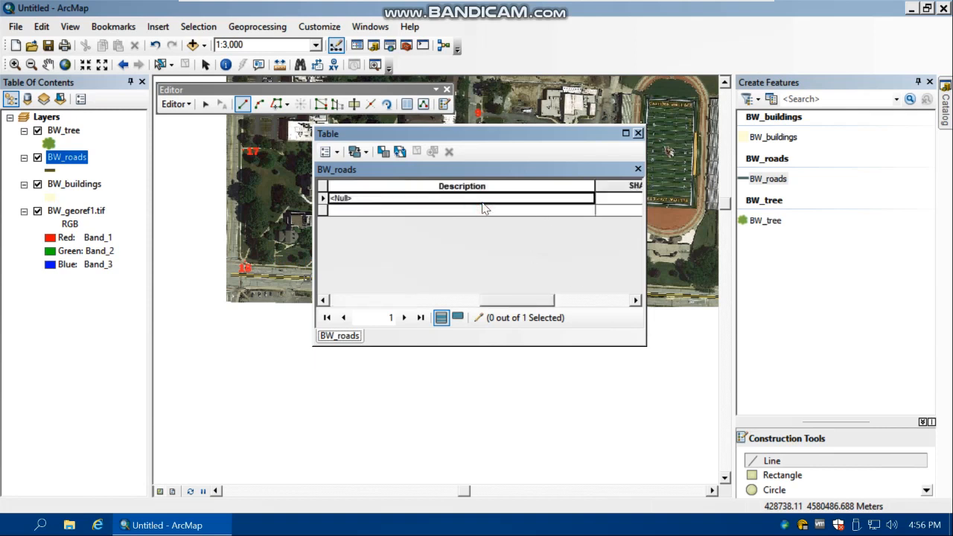
click(439, 197)
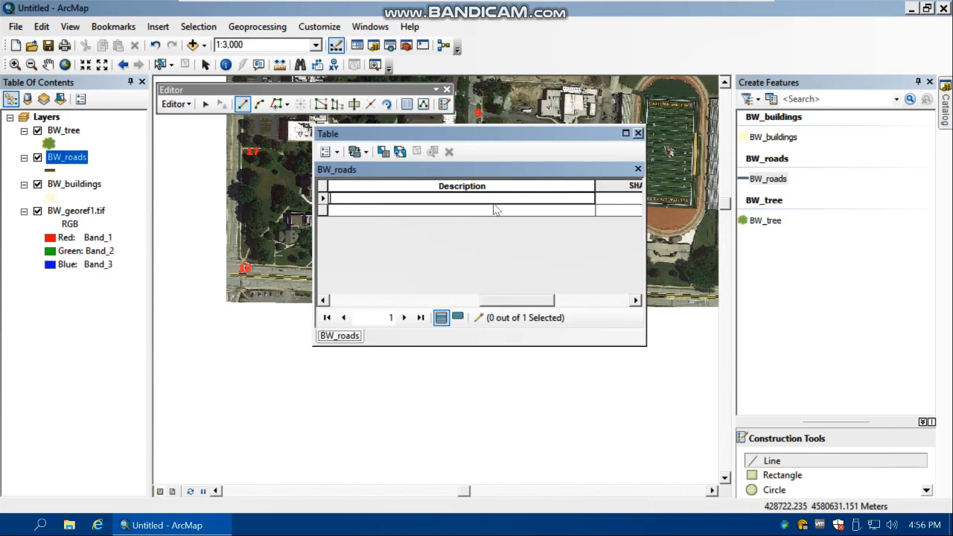
text(Bagley Road)
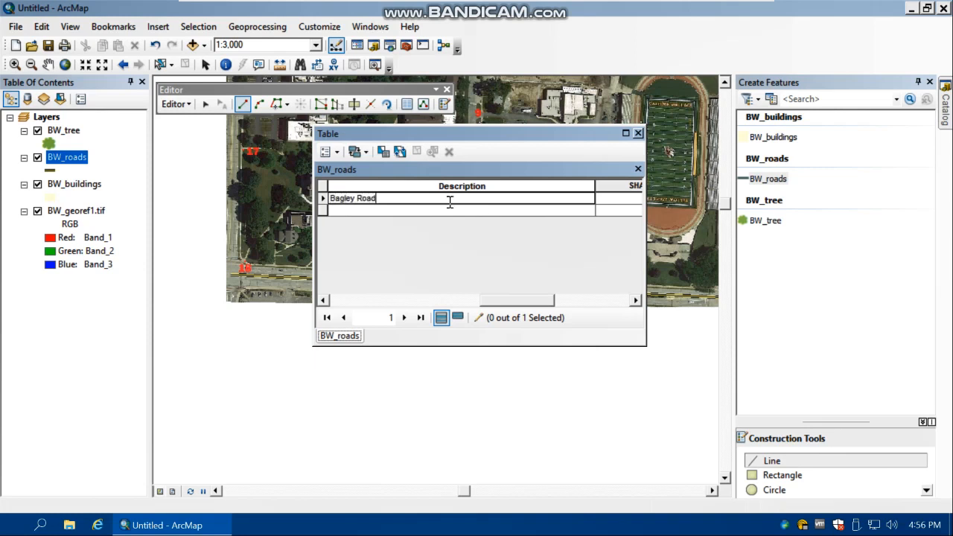
click(383, 213)
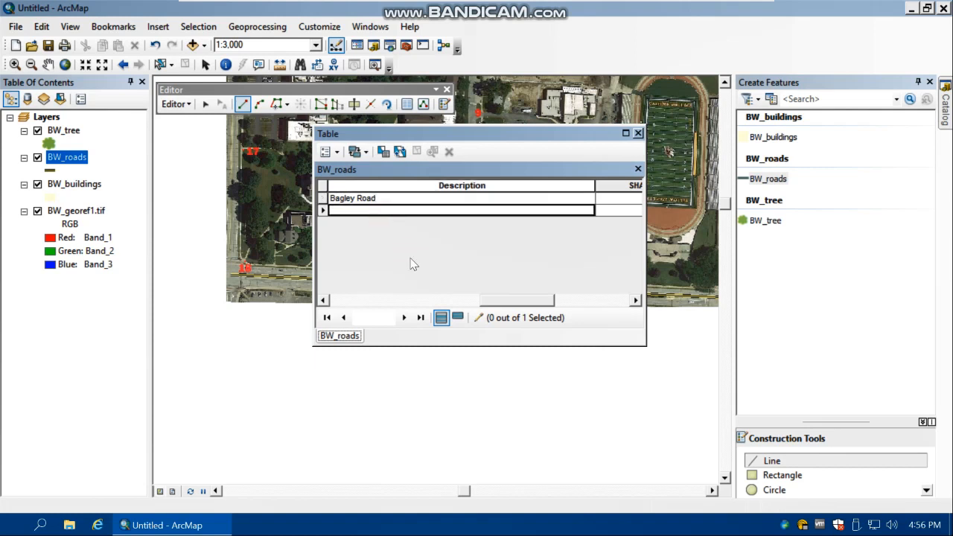
drag(495, 302, 595, 298)
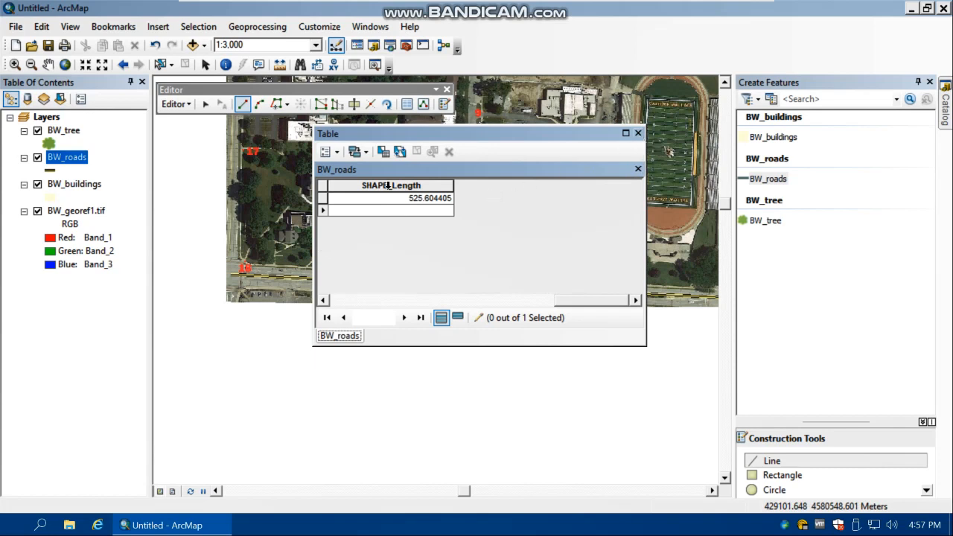
click(638, 134)
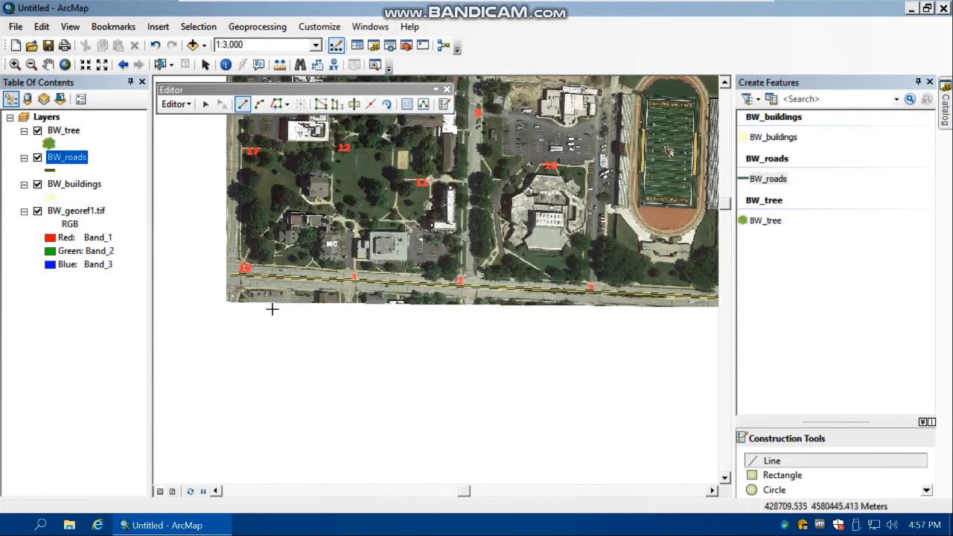
Start a new BW_roads line snapped to Bagley Road's west end and sketch it about 219 m north along the western street to point 14
scroll(262, 222, up, 2)
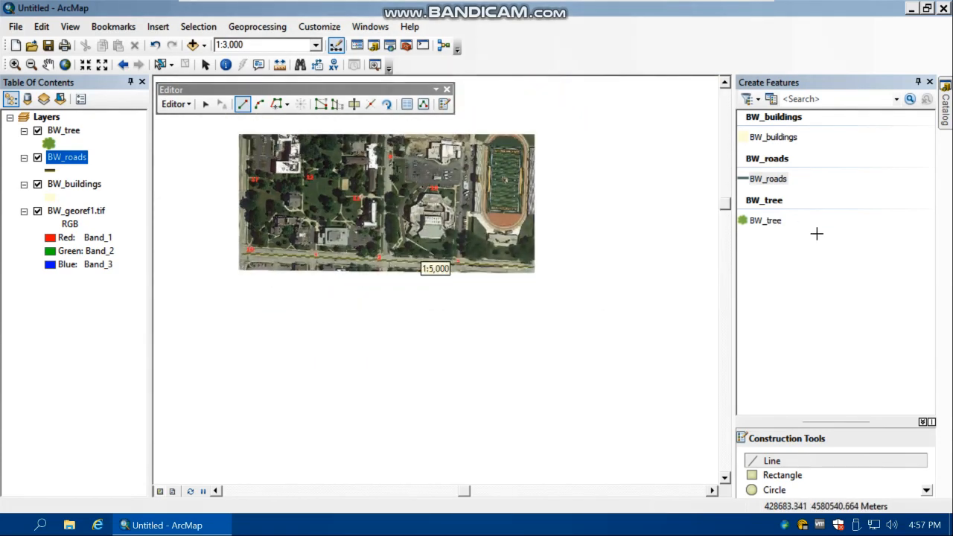
click(724, 83)
click(724, 82)
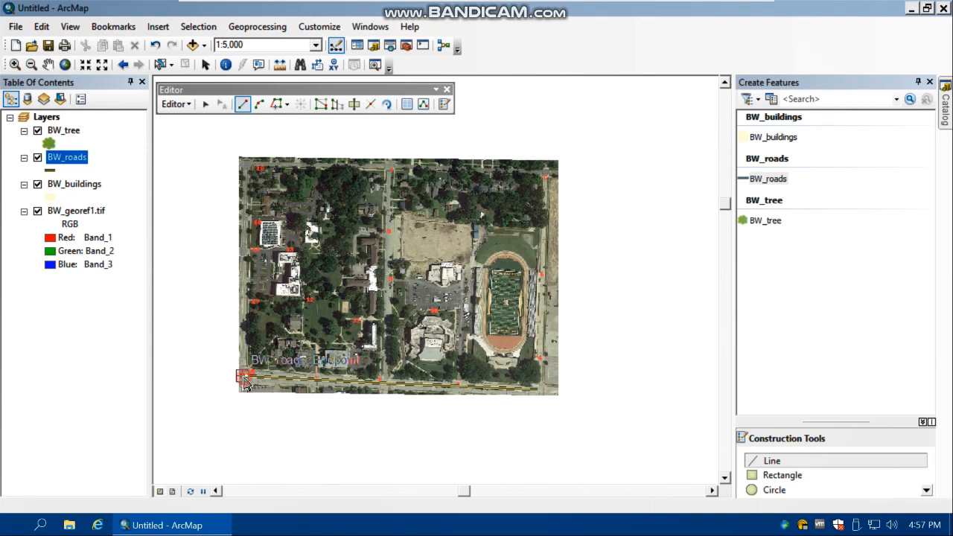
click(245, 381)
scroll(227, 300, up, 2)
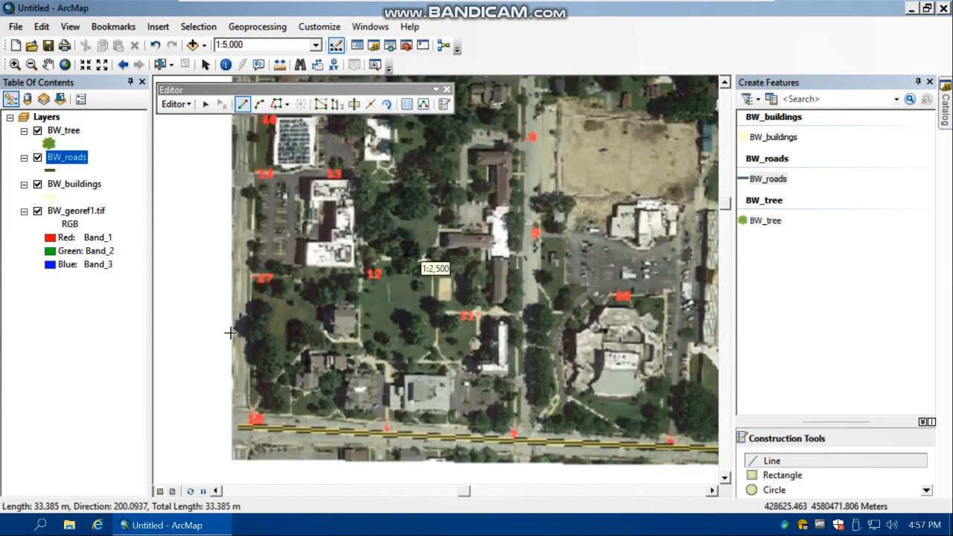
scroll(237, 327, up, 2)
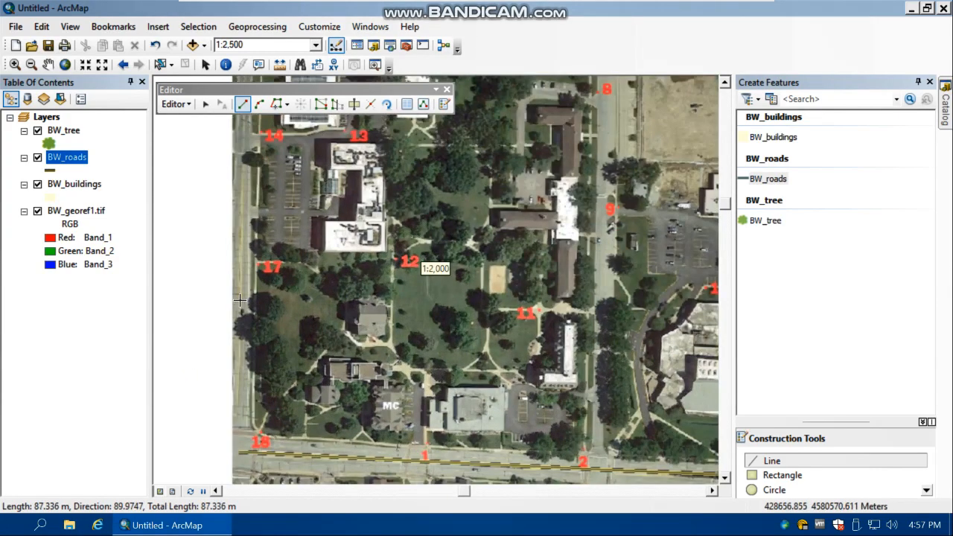
click(241, 298)
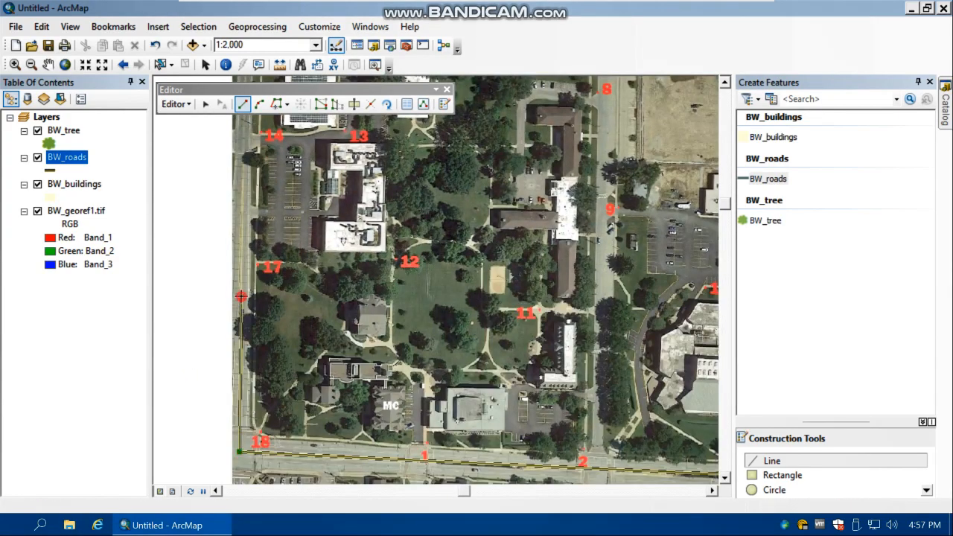
click(242, 142)
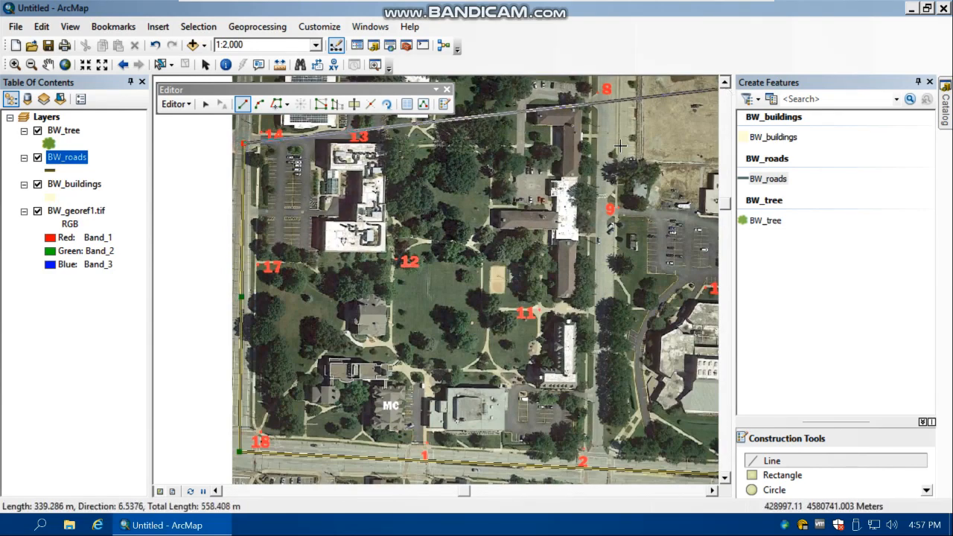
Extend the western road sketch about 157 m north past point 15 to the intersection by point 16 and finish the sketch
scroll(565, 184, down, 1)
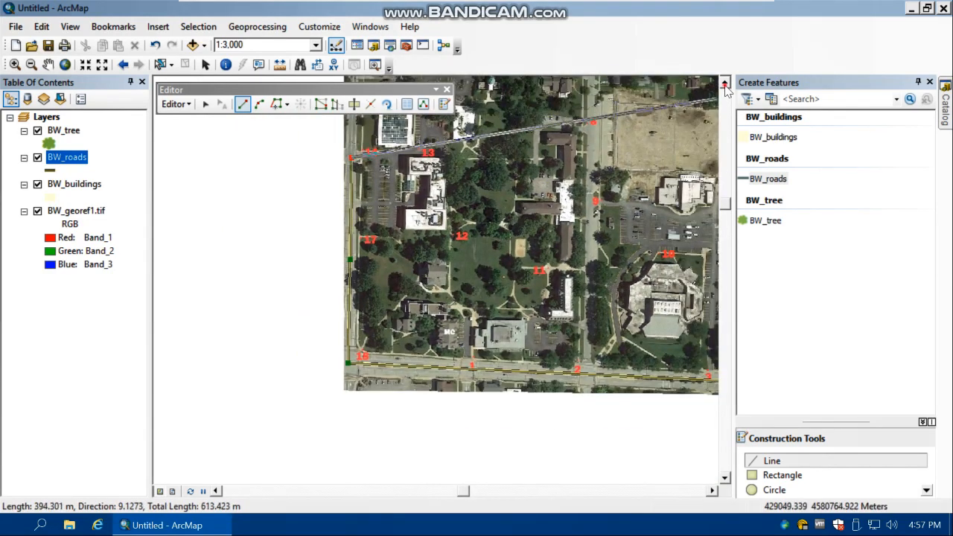
click(724, 82)
click(724, 82)
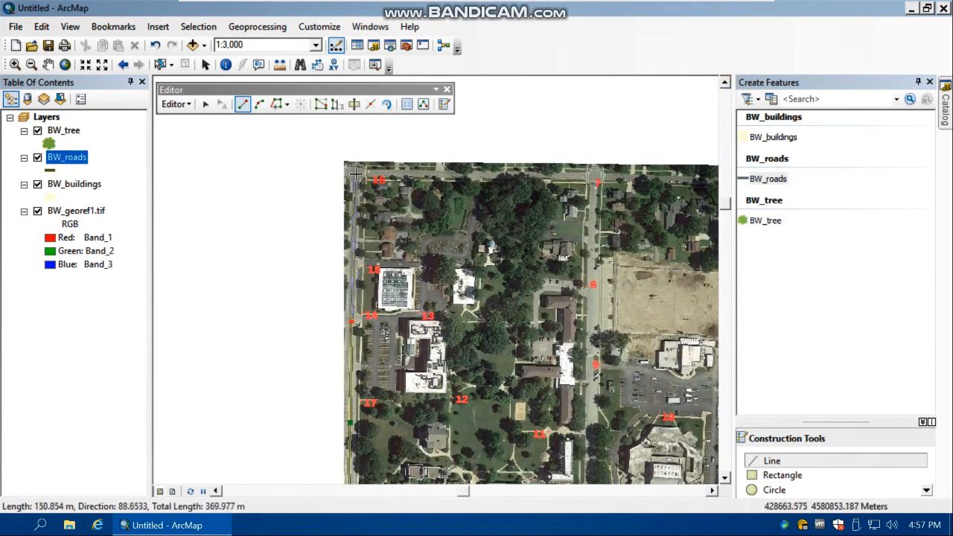
click(351, 320)
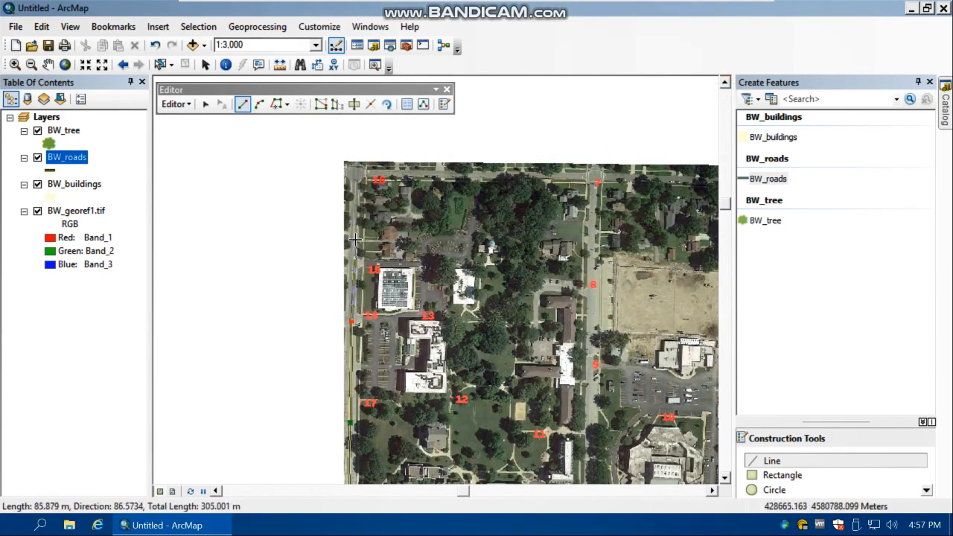
scroll(351, 237, up, 4)
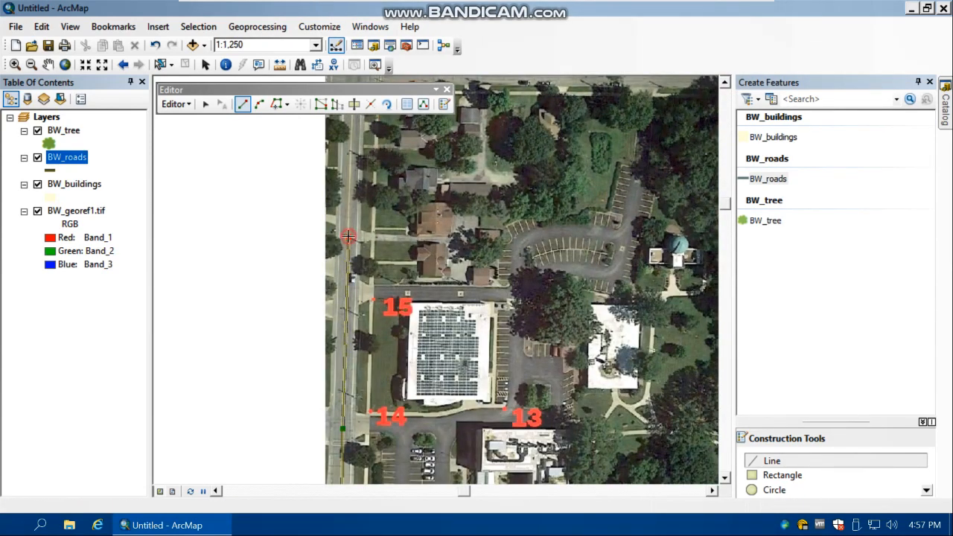
click(348, 236)
click(724, 81)
click(723, 81)
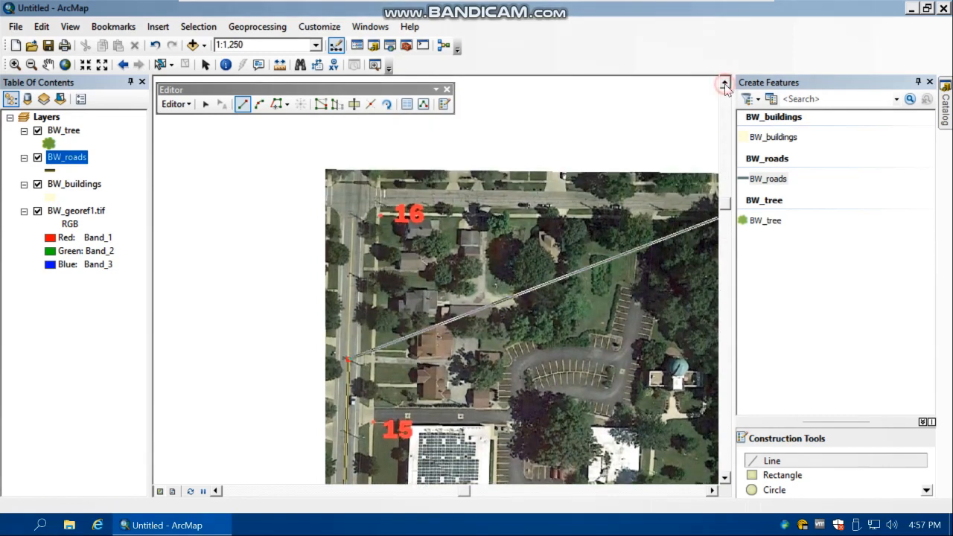
click(353, 197)
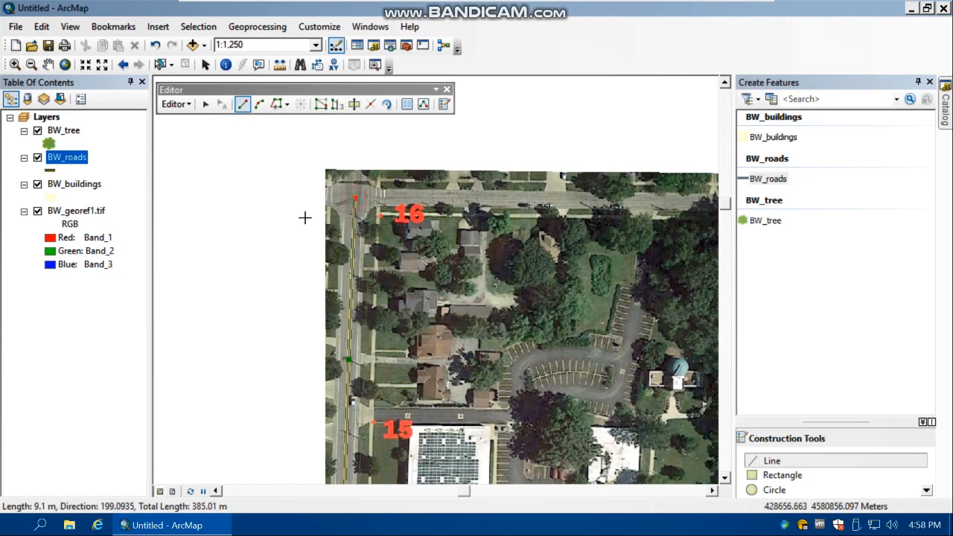
right_click(266, 249)
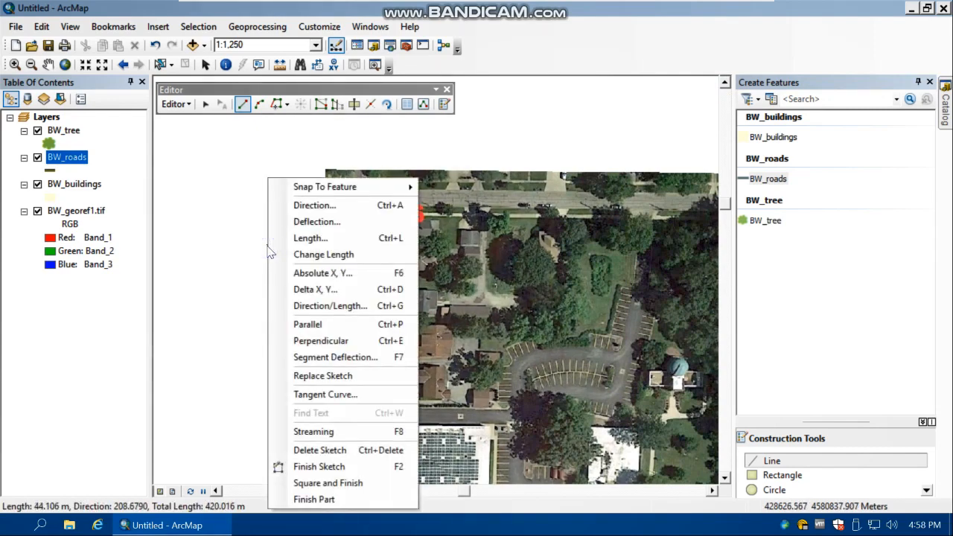
click(318, 466)
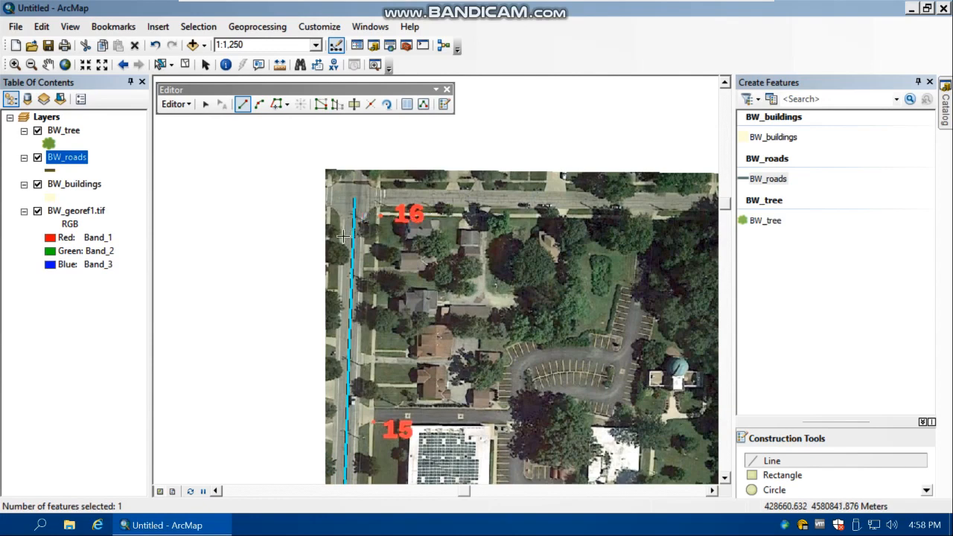
Clear the selection and set the western road's Description to "Front st" in the BW_roads attribute table
click(184, 65)
right_click(66, 164)
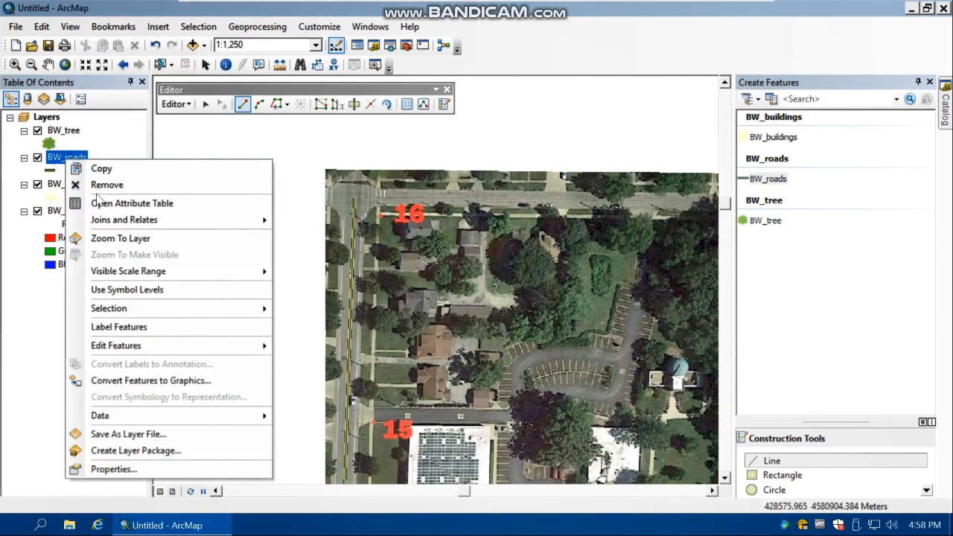
click(100, 202)
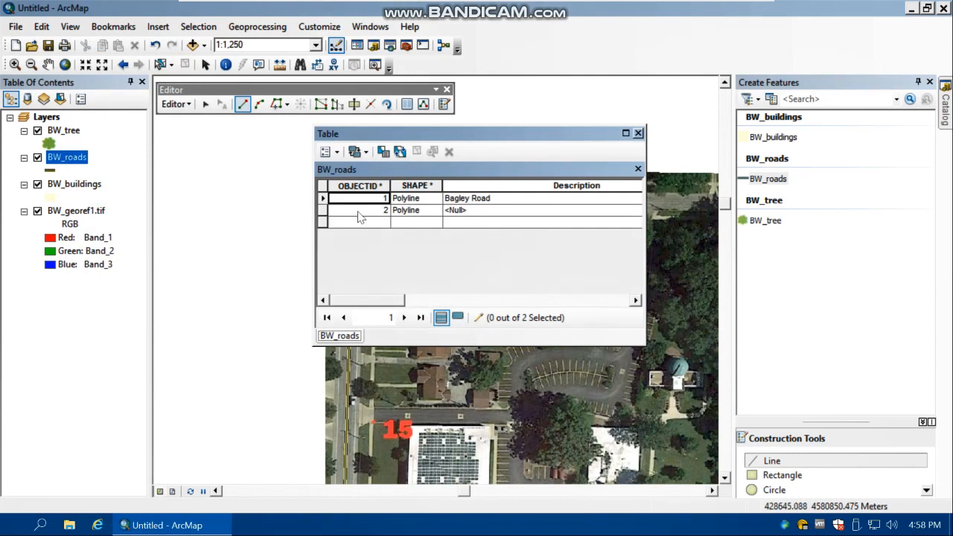
click(477, 212)
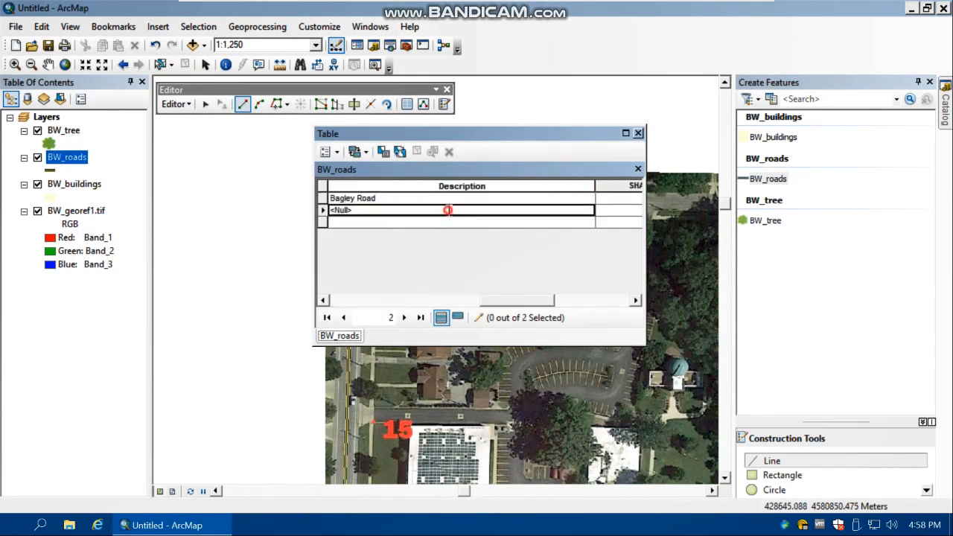
click(449, 210)
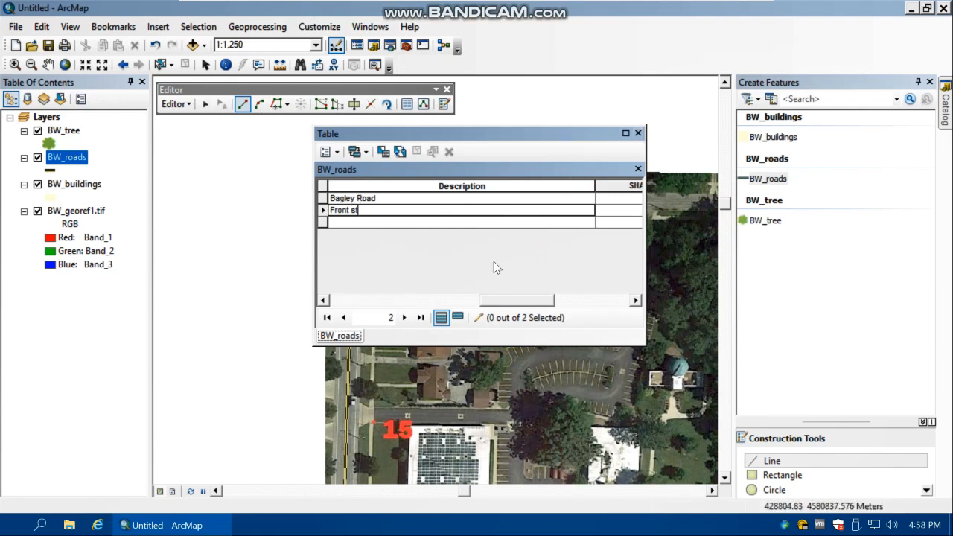
click(392, 223)
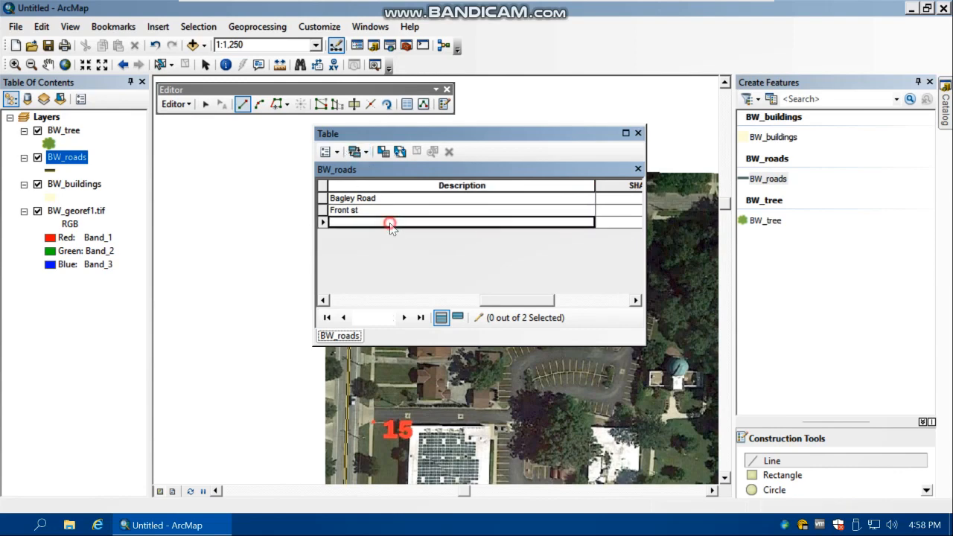
click(638, 133)
Look over the campus imagery from point 16 to Bagley Road and locate the large building just east of MC near point 1
scroll(530, 366, up, 1)
scroll(530, 367, down, 2)
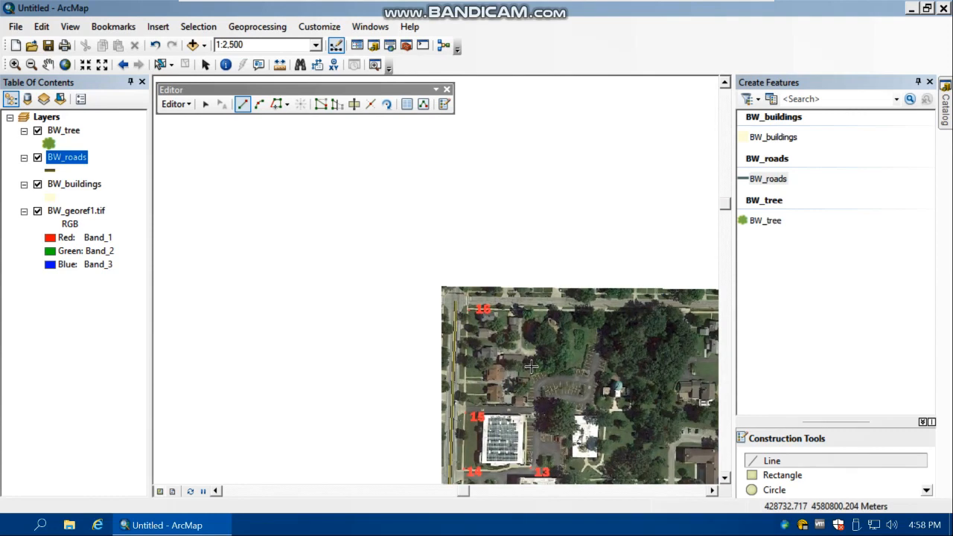
click(724, 477)
click(724, 477)
click(712, 491)
click(711, 490)
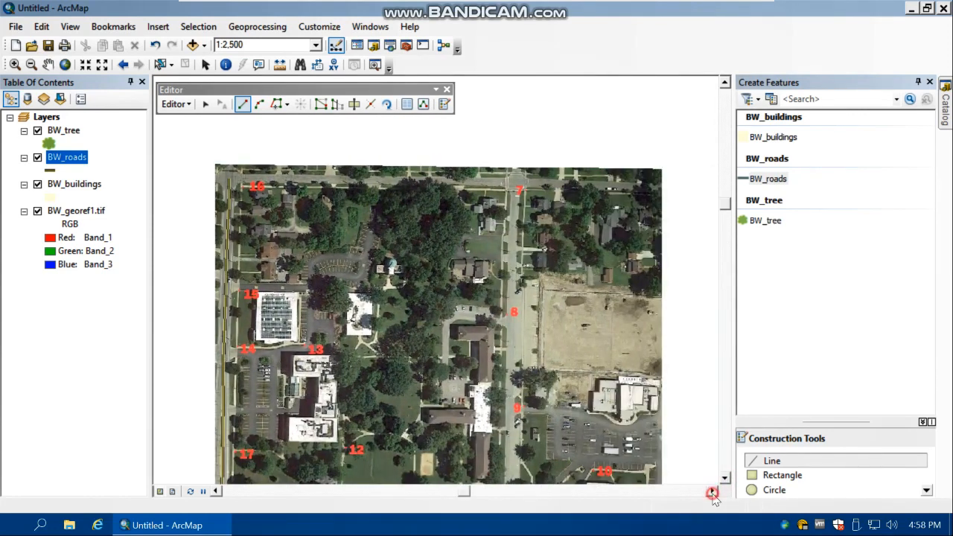
click(724, 477)
click(725, 477)
click(724, 477)
click(724, 477)
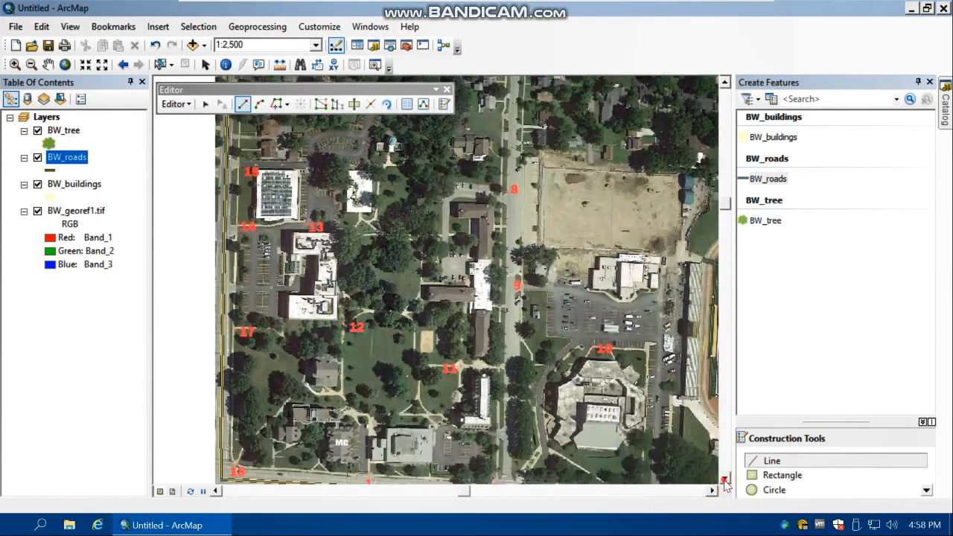
click(711, 490)
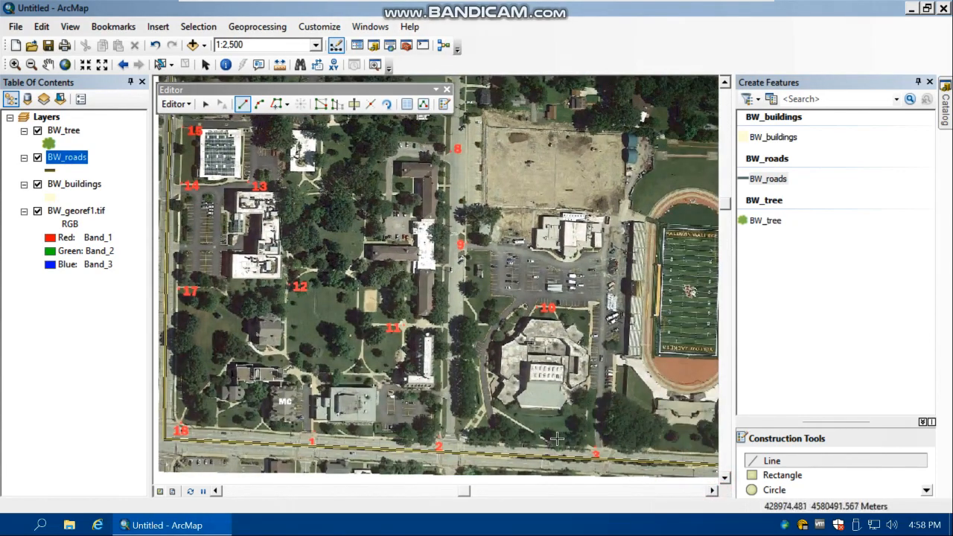
scroll(552, 409, up, 2)
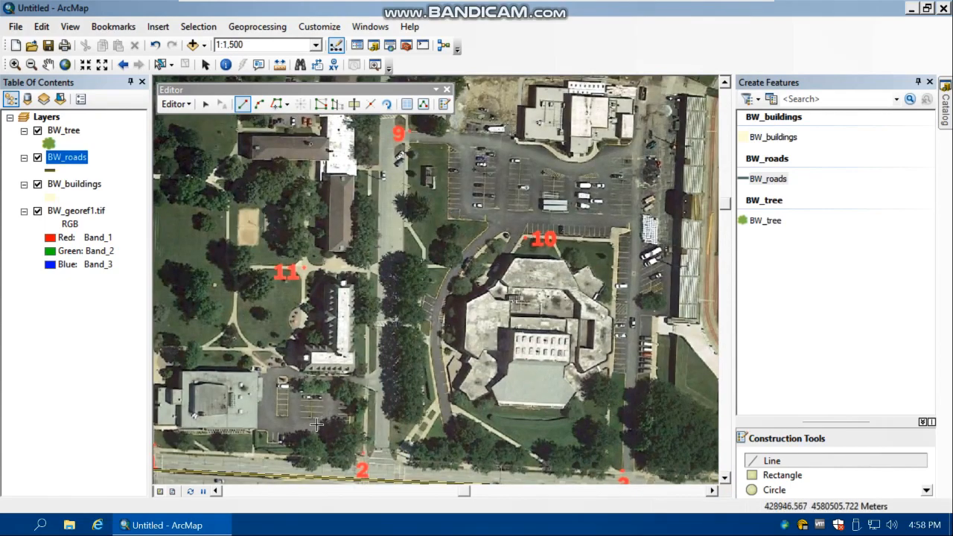
click(216, 491)
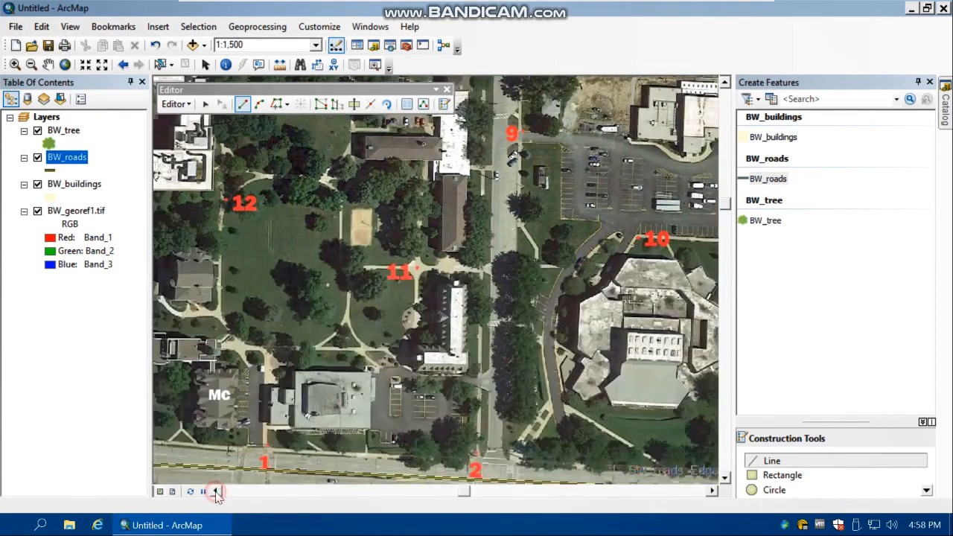
click(216, 491)
scroll(281, 429, up, 1)
scroll(282, 429, down, 1)
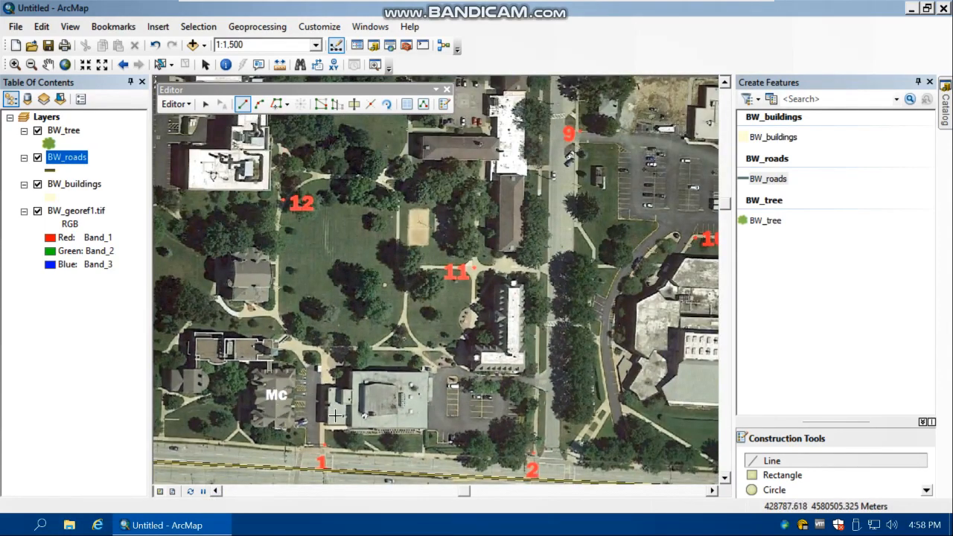
scroll(324, 423, up, 2)
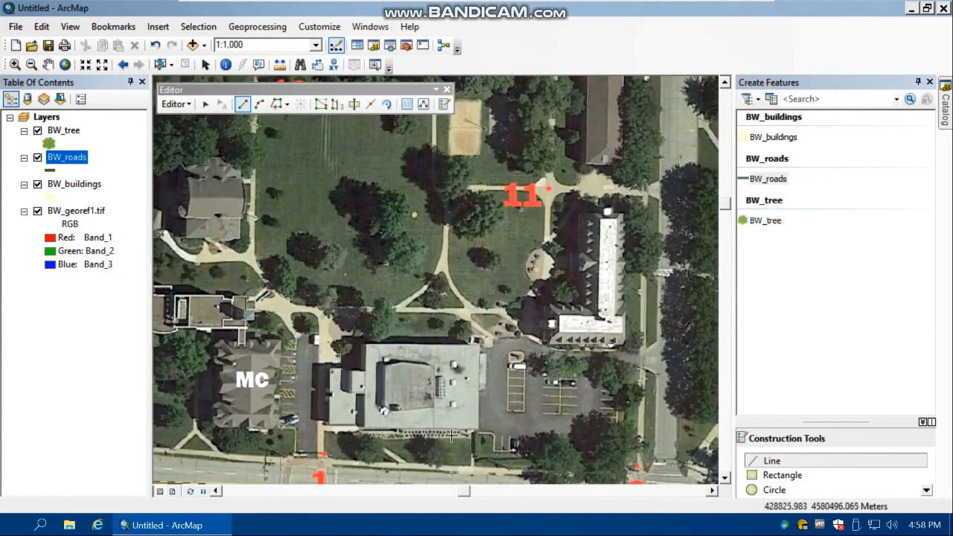
Start a BW_buildings polygon and sketch the four corners of the main block east of MC, about 40 m by 29 m
click(780, 144)
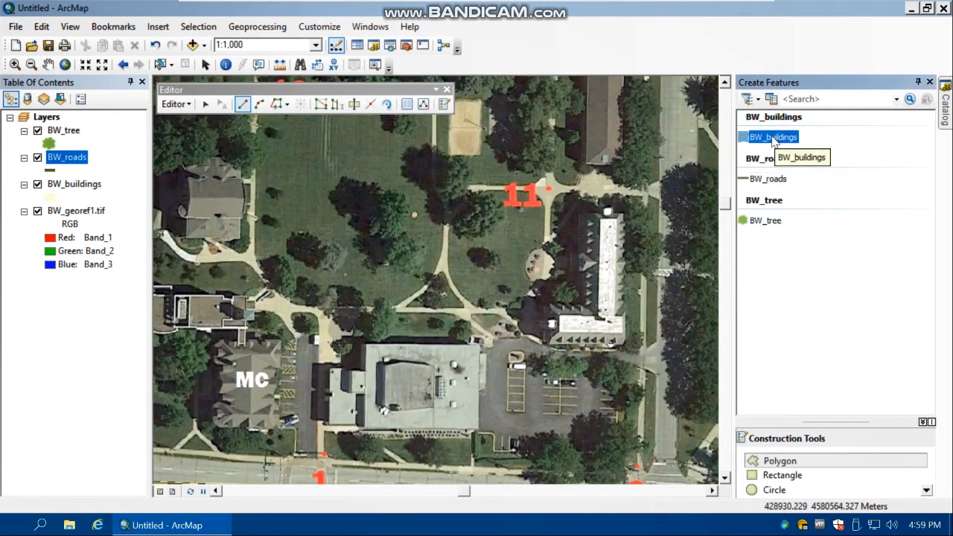
click(766, 455)
scroll(381, 361, down, 3)
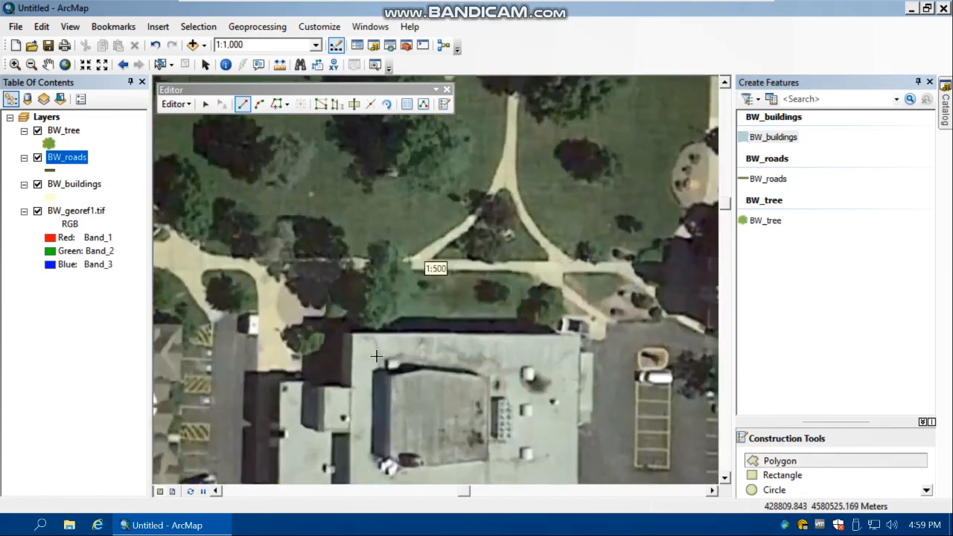
click(725, 477)
click(724, 477)
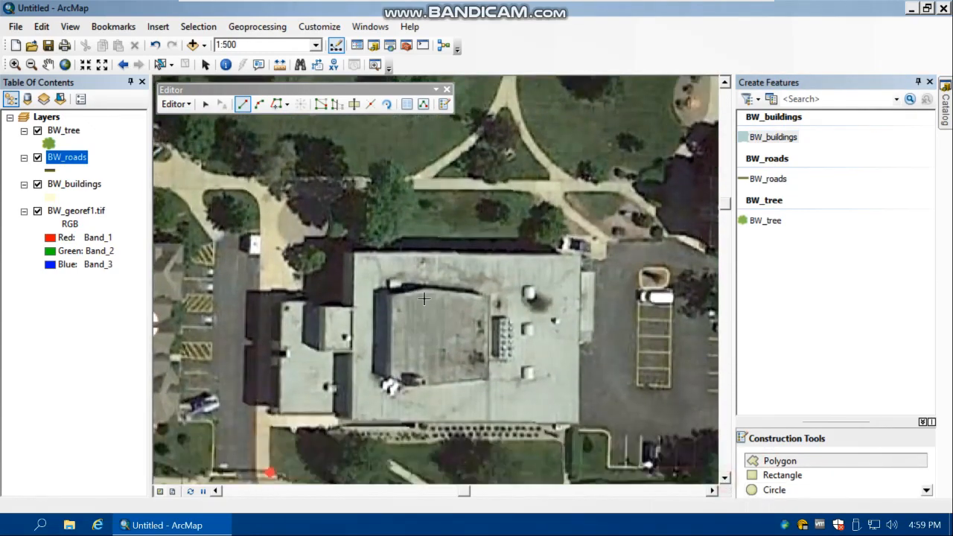
click(354, 253)
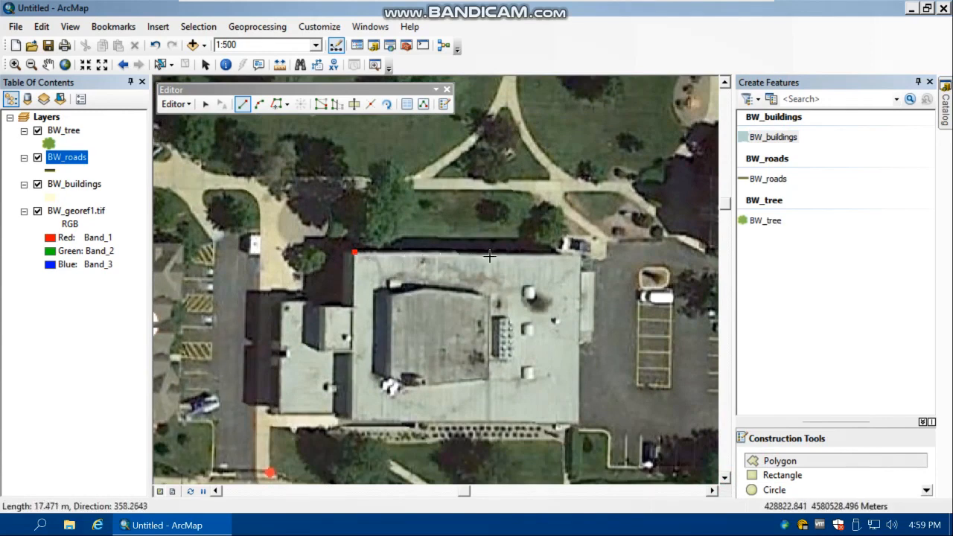
click(579, 256)
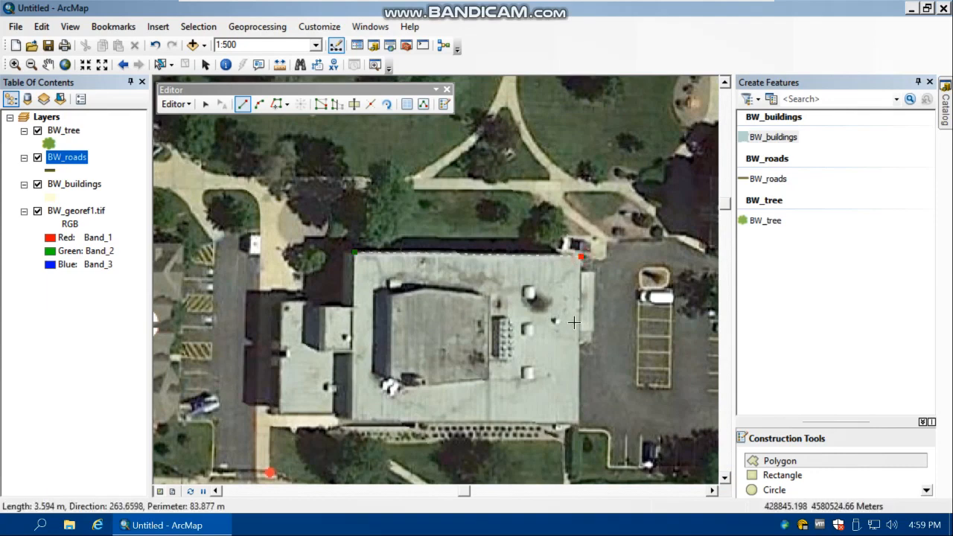
click(578, 422)
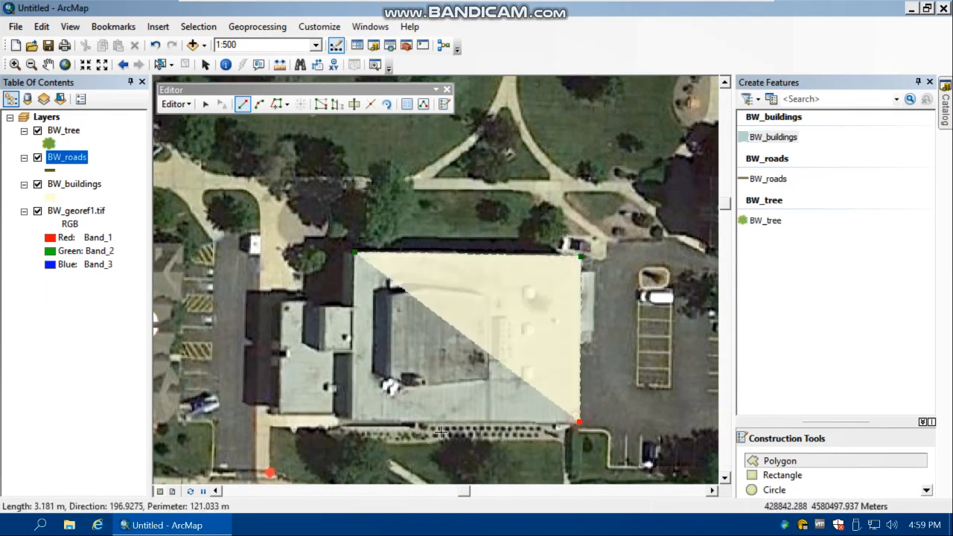
double_click(352, 419)
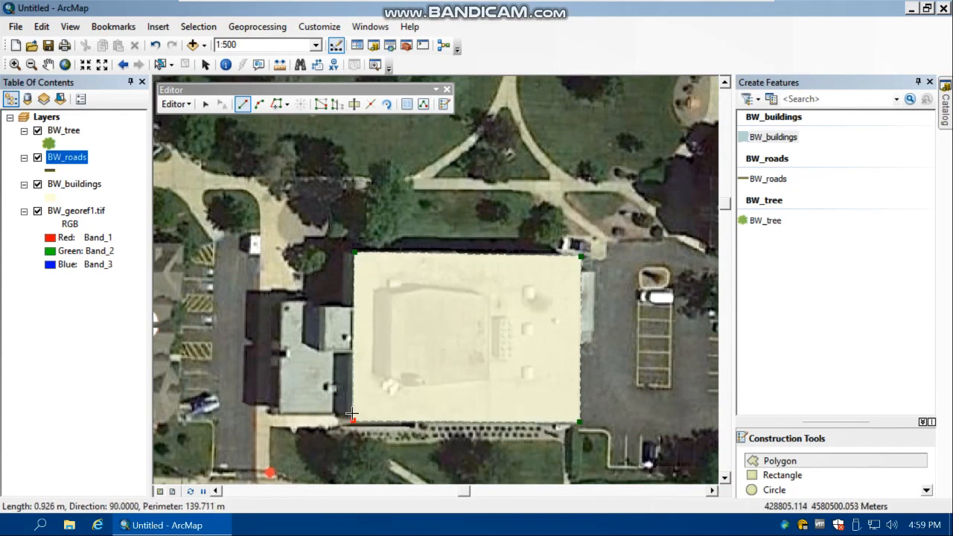
click(278, 410)
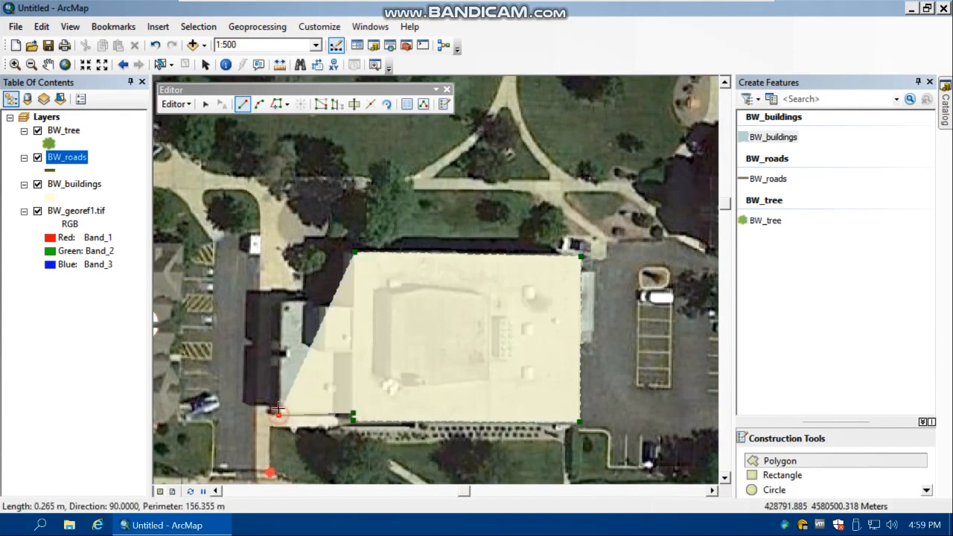
click(244, 404)
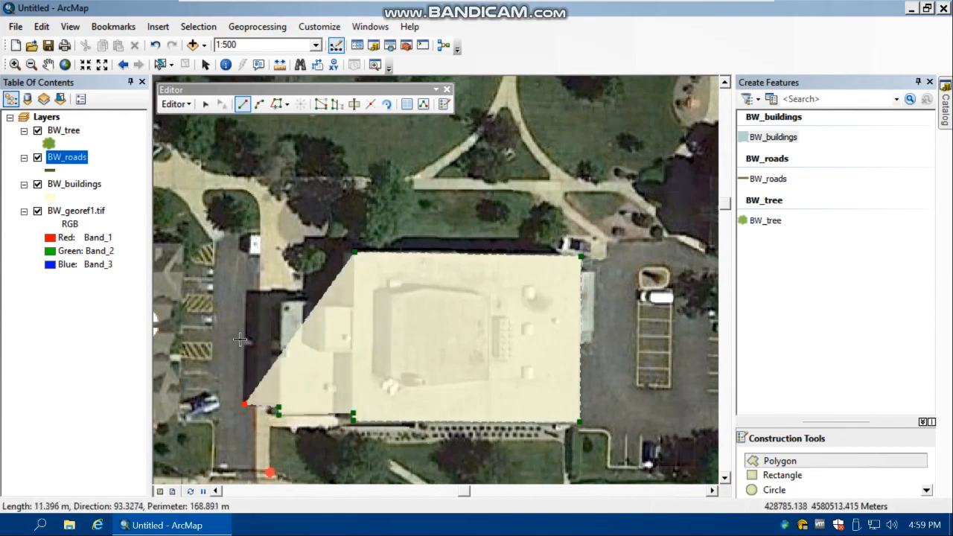
click(245, 343)
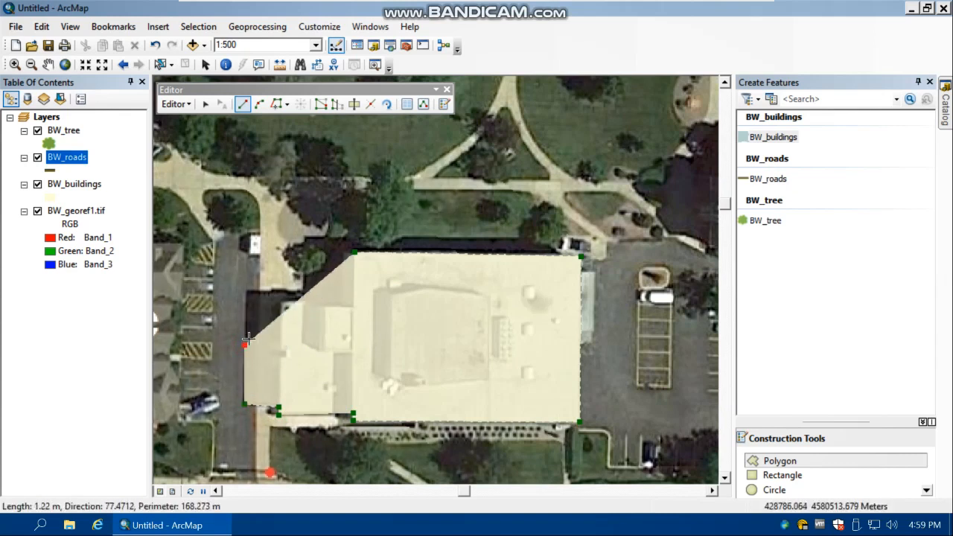
click(245, 339)
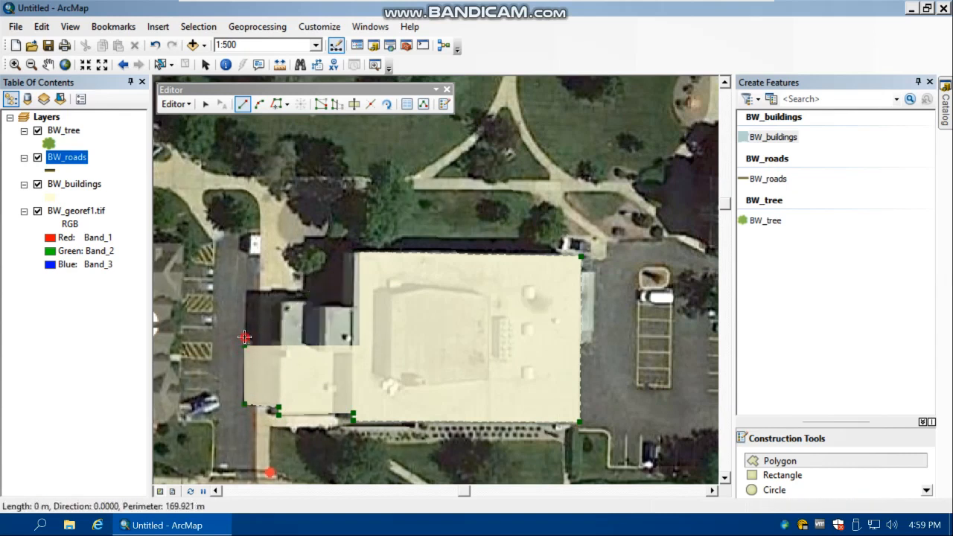
click(246, 291)
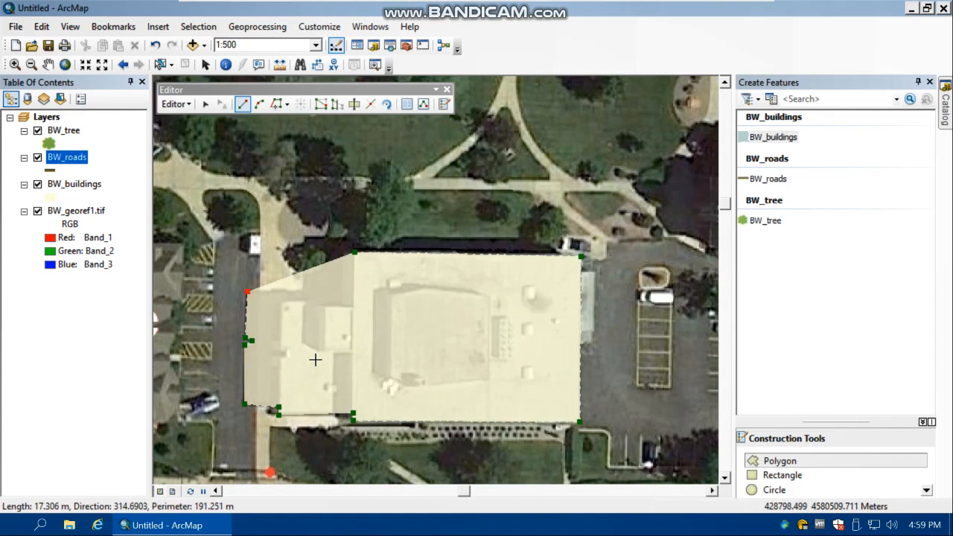
key(ctrl+z)
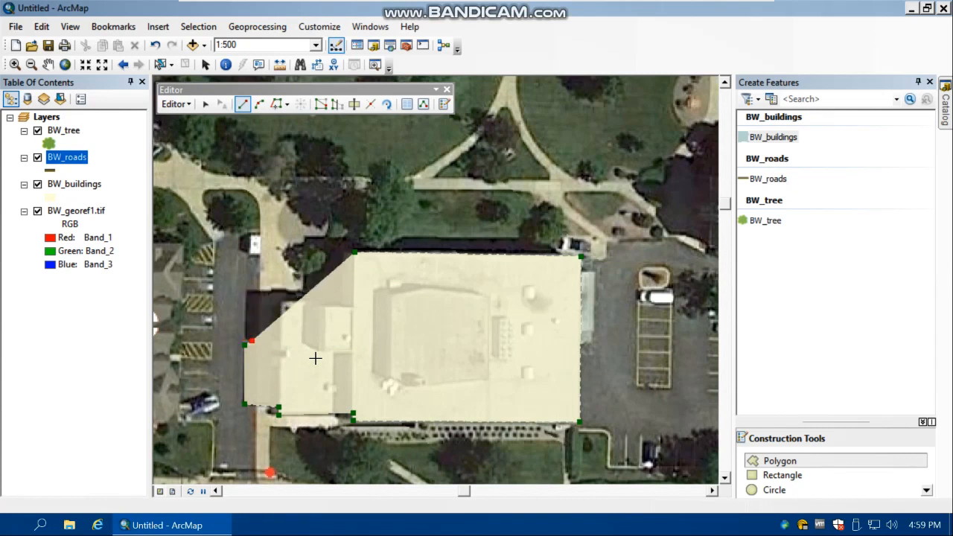
key(ctrl+z)
key(ctrl+z)
key(ctrl+z)
key(ctrl+z)
key(ctrl+z)
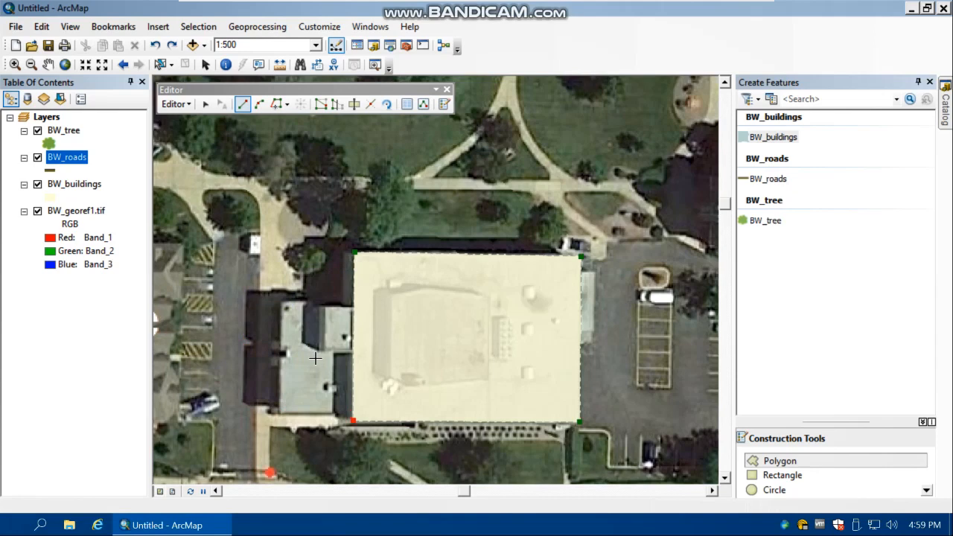
Trace the building's smaller west wing back to the main block, finish the polygon sketch and clear its selection
click(335, 414)
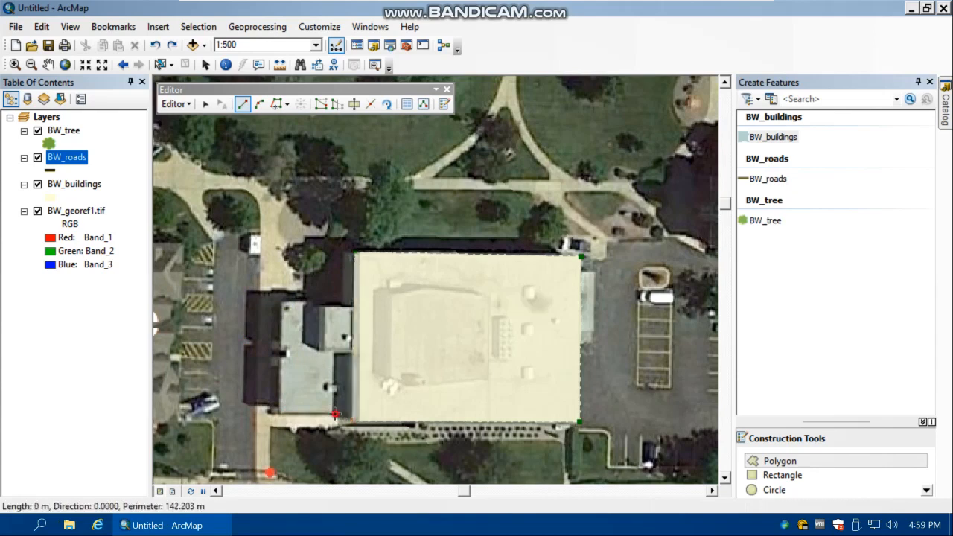
click(280, 412)
click(282, 303)
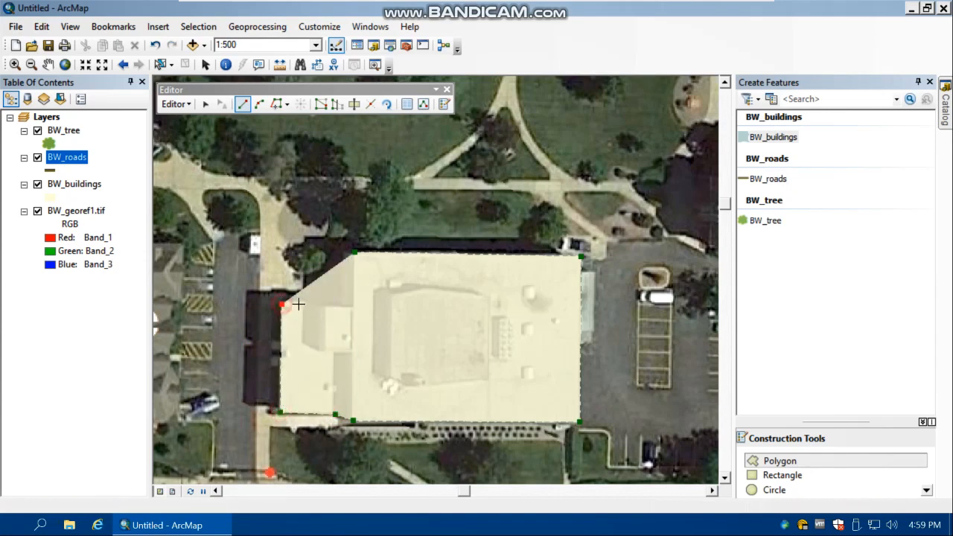
click(311, 302)
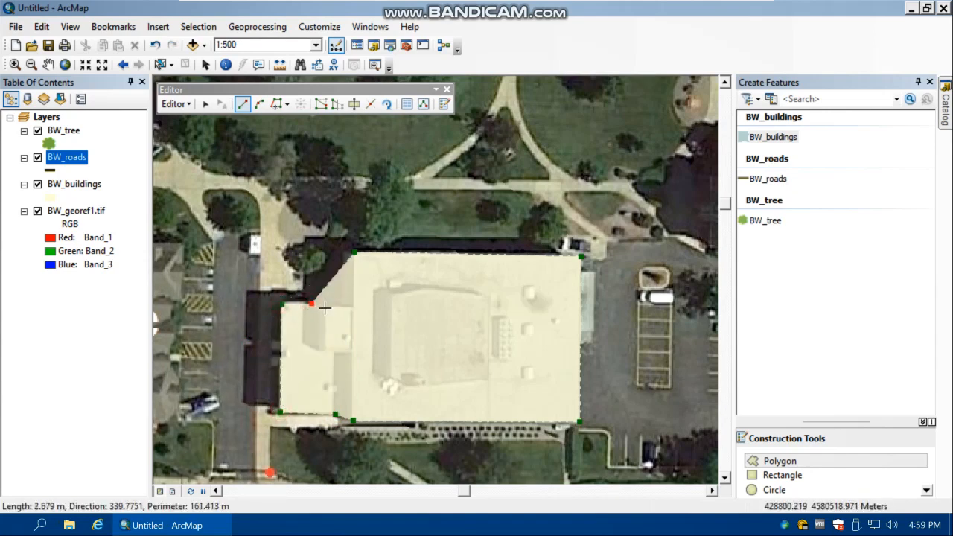
click(324, 305)
click(353, 306)
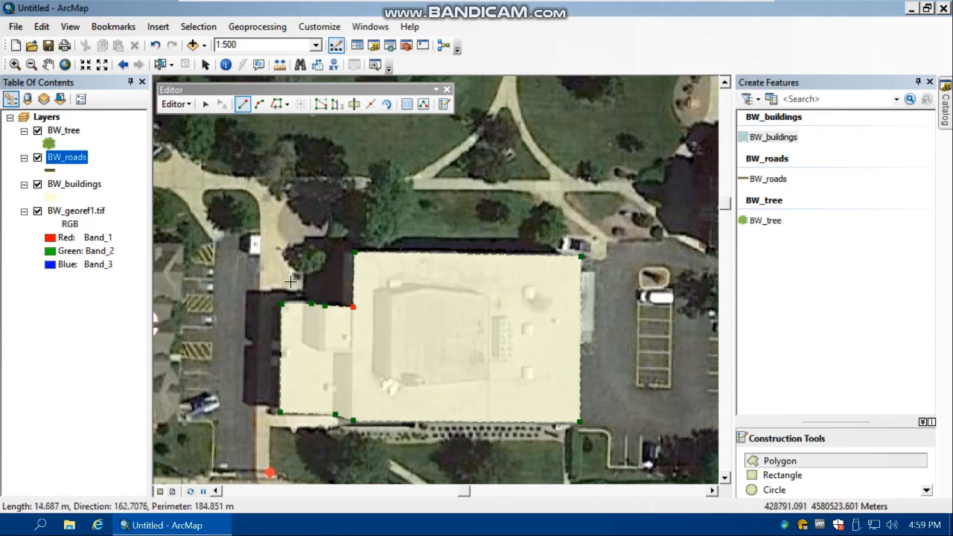
right_click(339, 281)
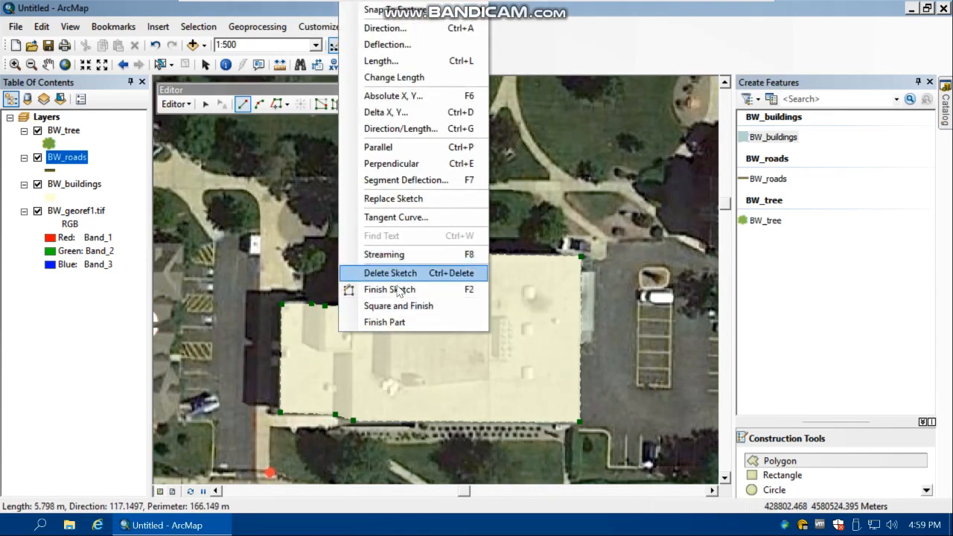
click(395, 290)
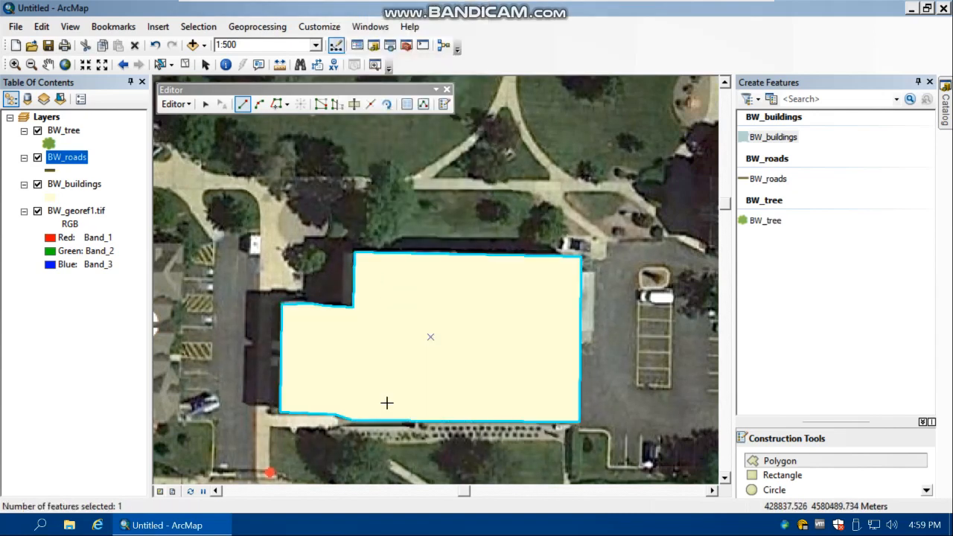
click(186, 65)
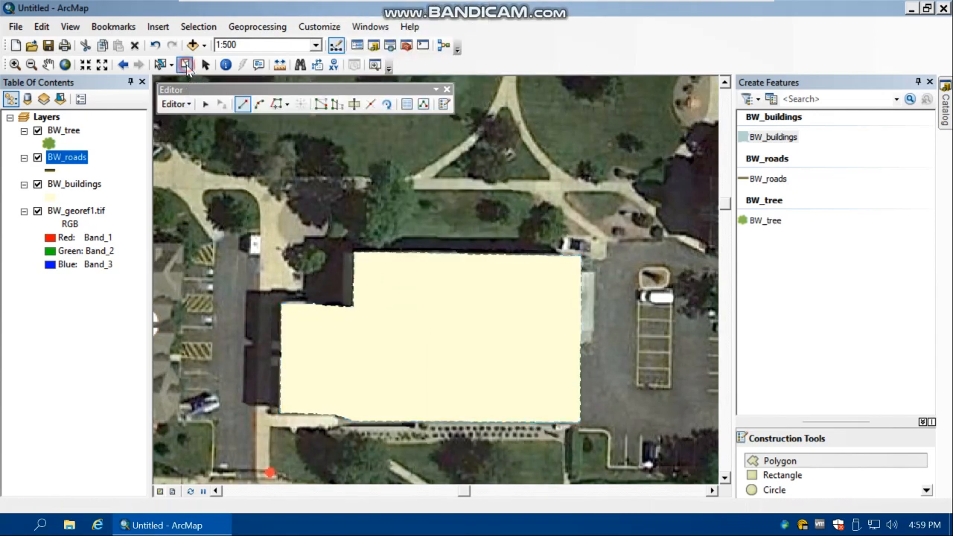
scroll(513, 355, up, 2)
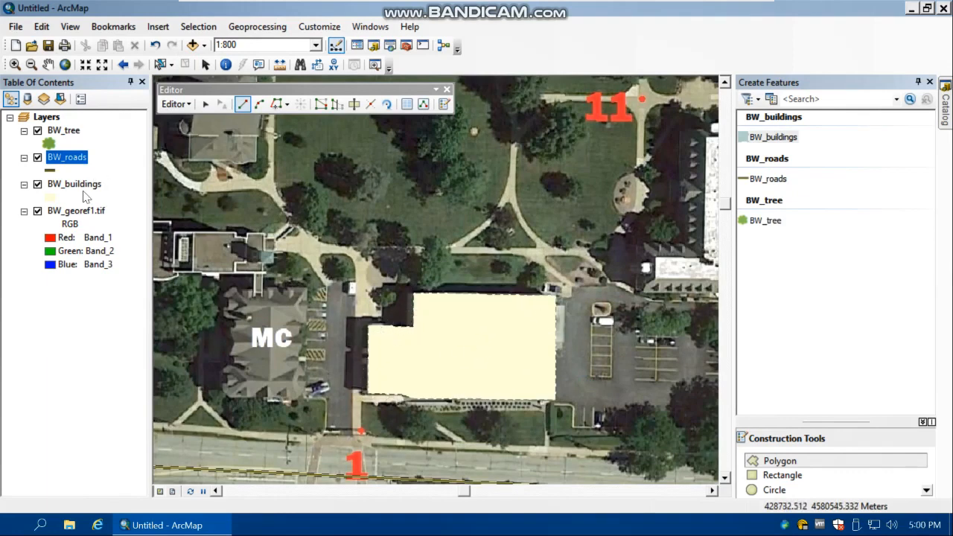
Set the new building's Description to "Ritter lib" in the BW_buildings attribute table, check its shape fields and close the table
right_click(64, 189)
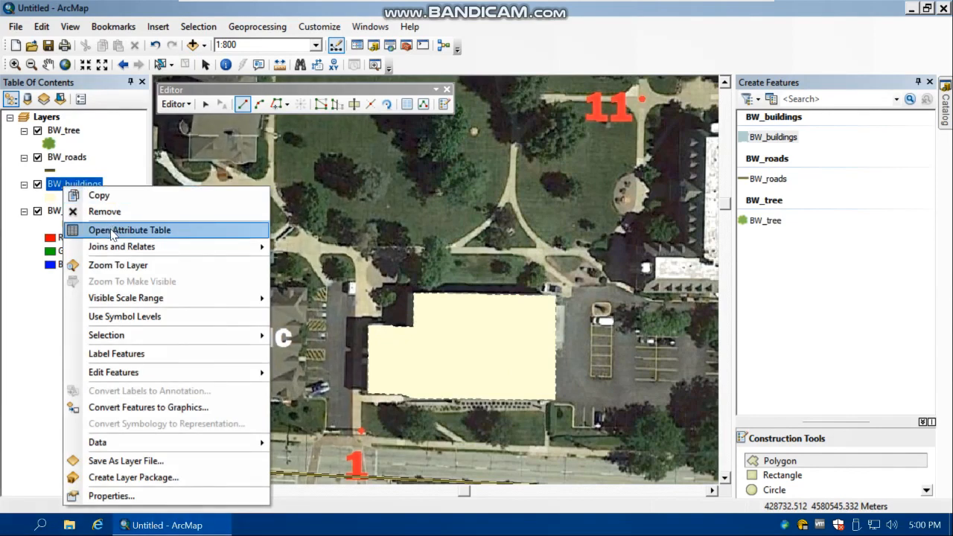
click(110, 230)
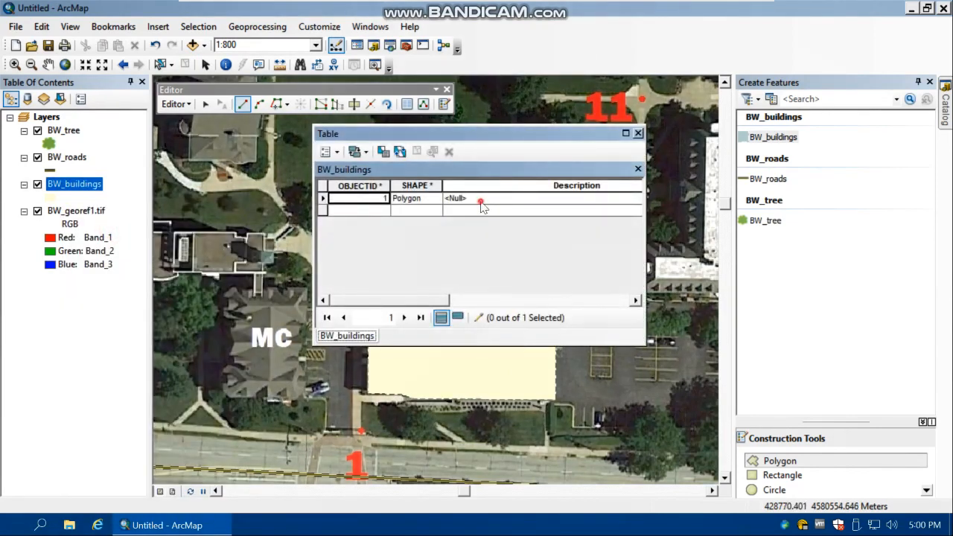
click(480, 201)
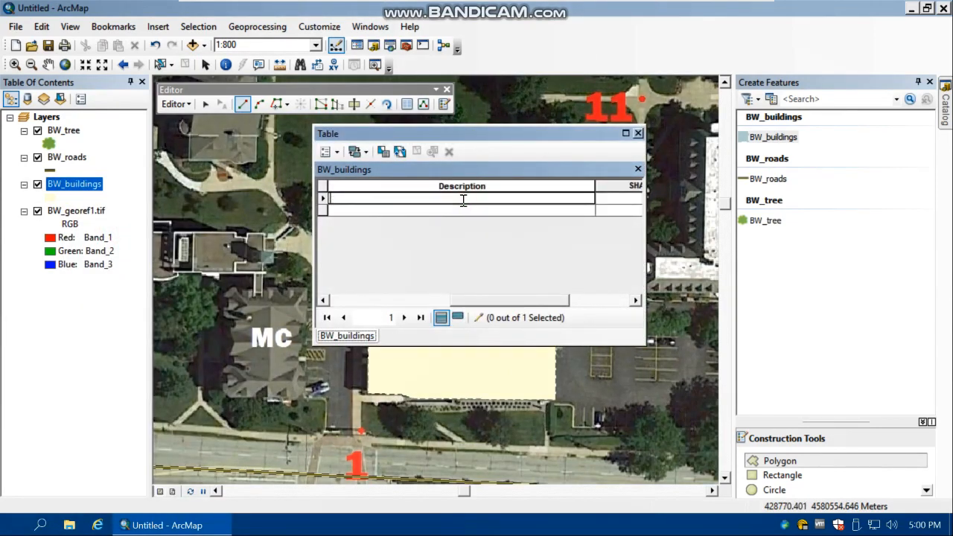
text(Ritter lib)
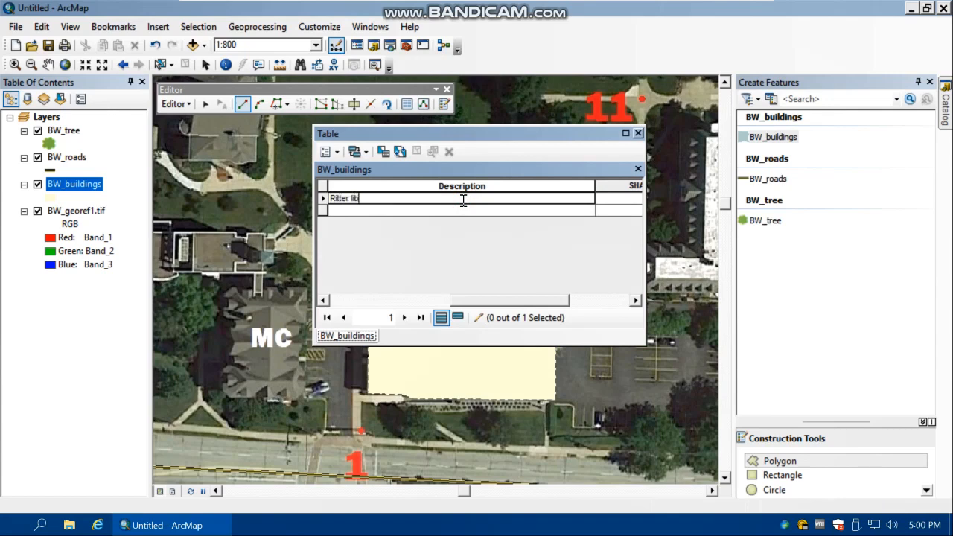
key(Return)
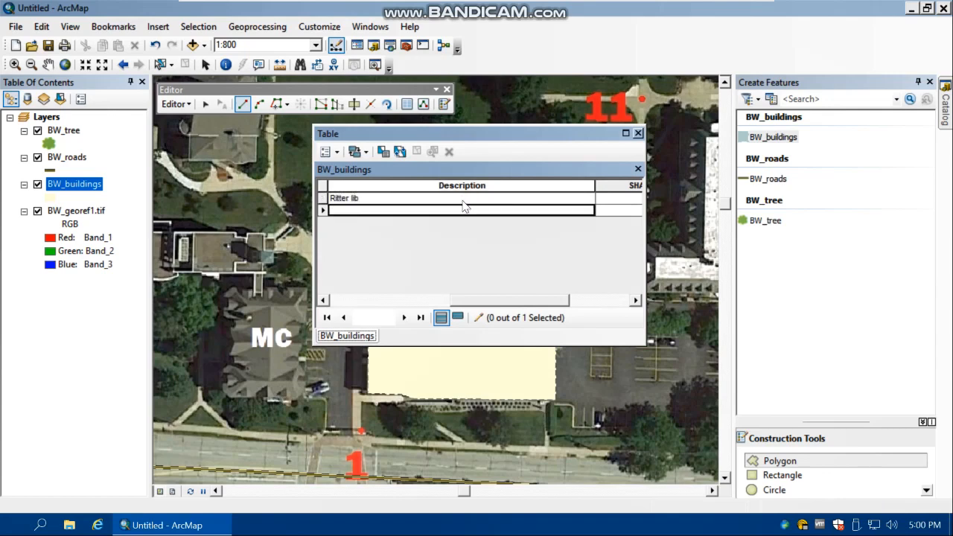
click(635, 300)
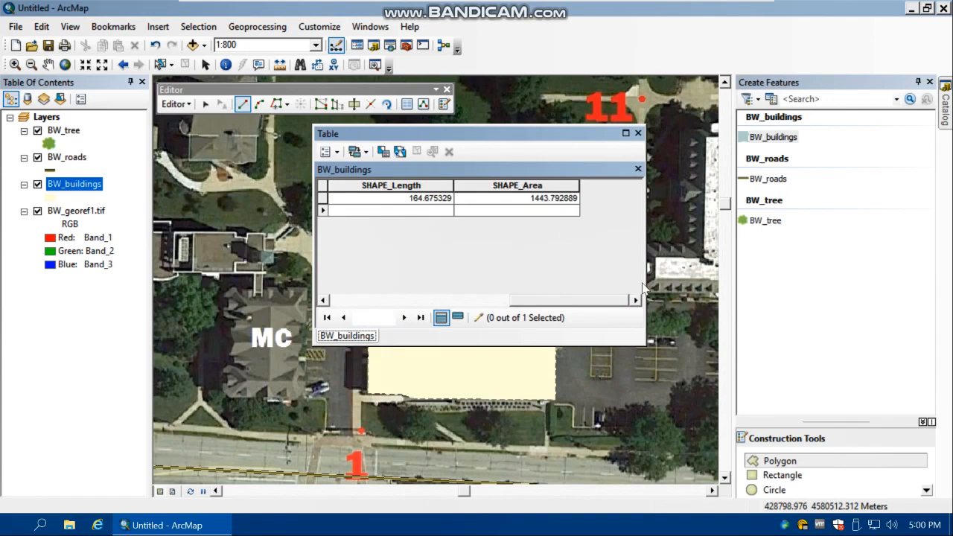
click(638, 134)
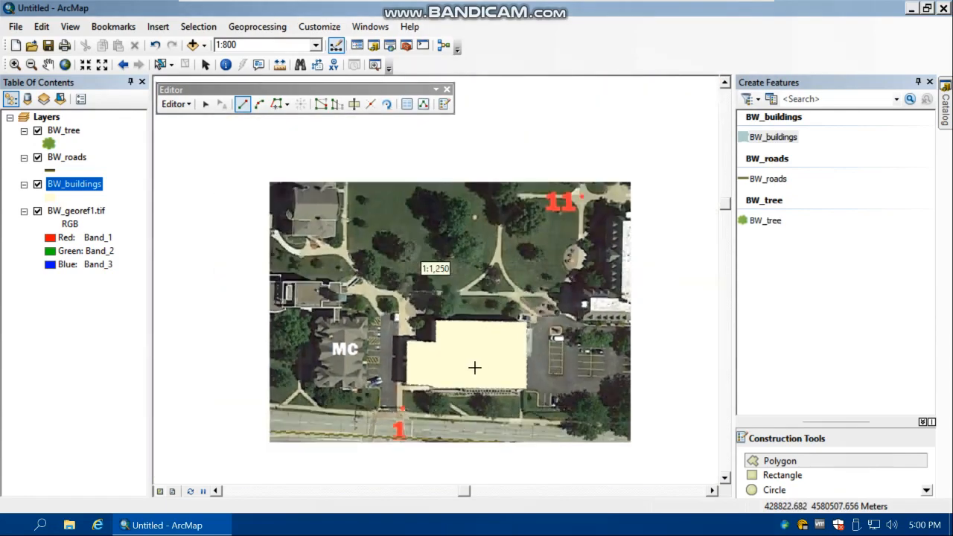
Start creating BW_tree points and place two trees just west of the buildings between points 8 and 9
scroll(439, 260, down, 2)
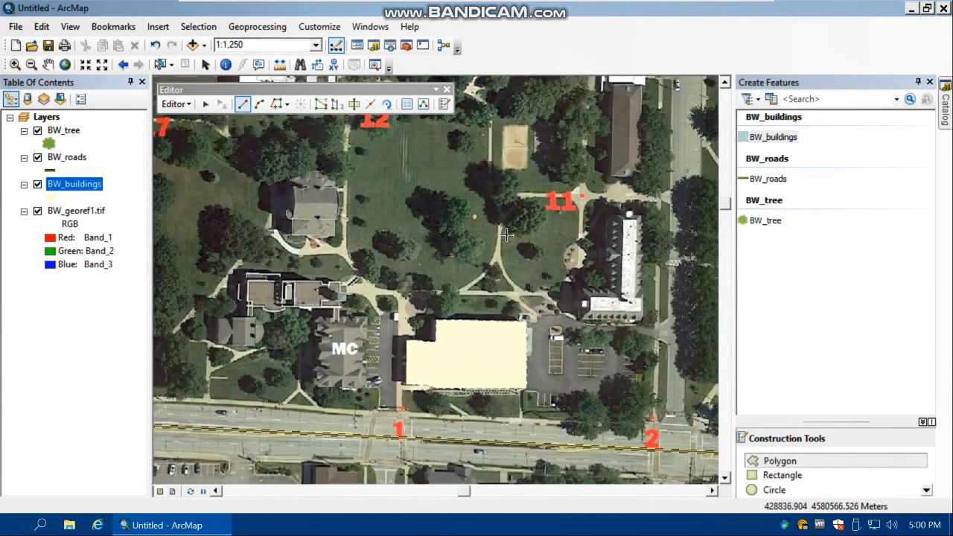
scroll(385, 262, down, 3)
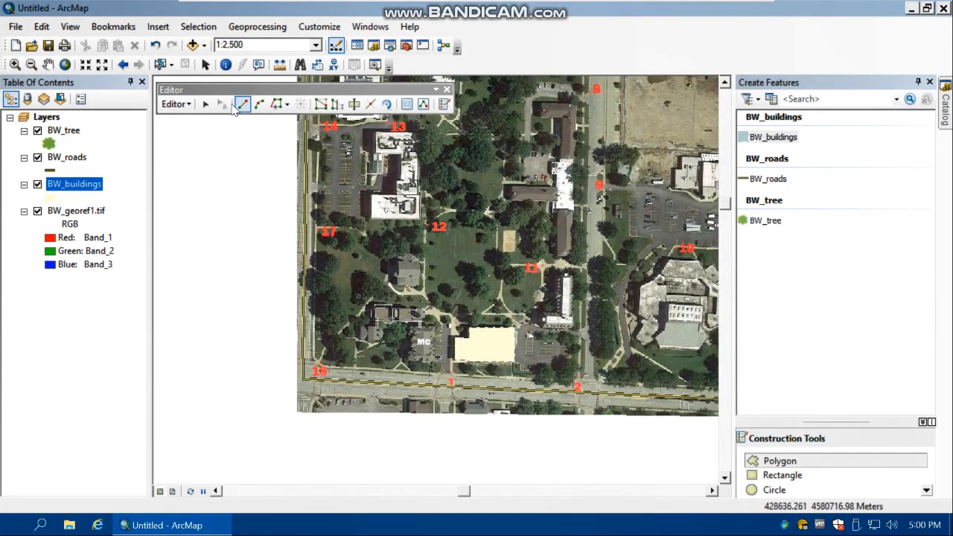
click(767, 222)
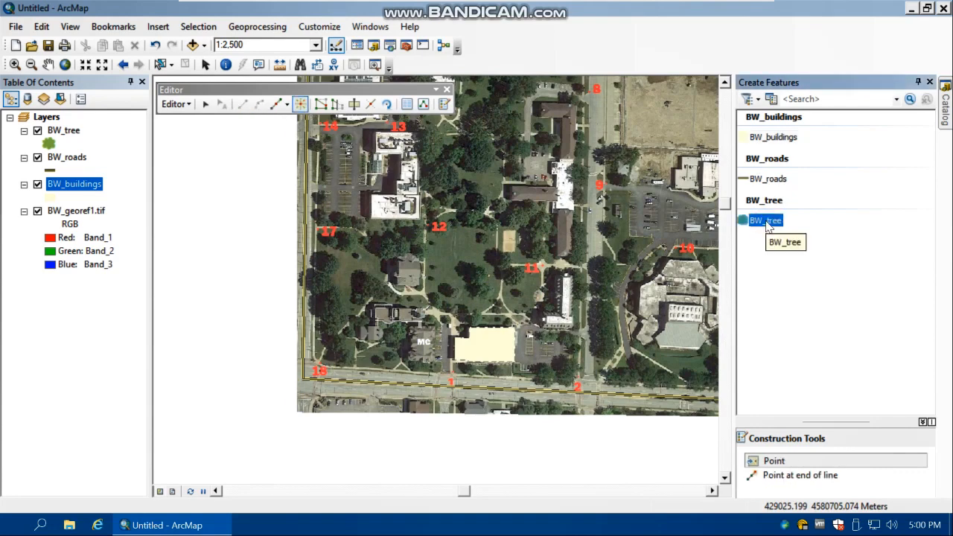
click(767, 459)
click(472, 345)
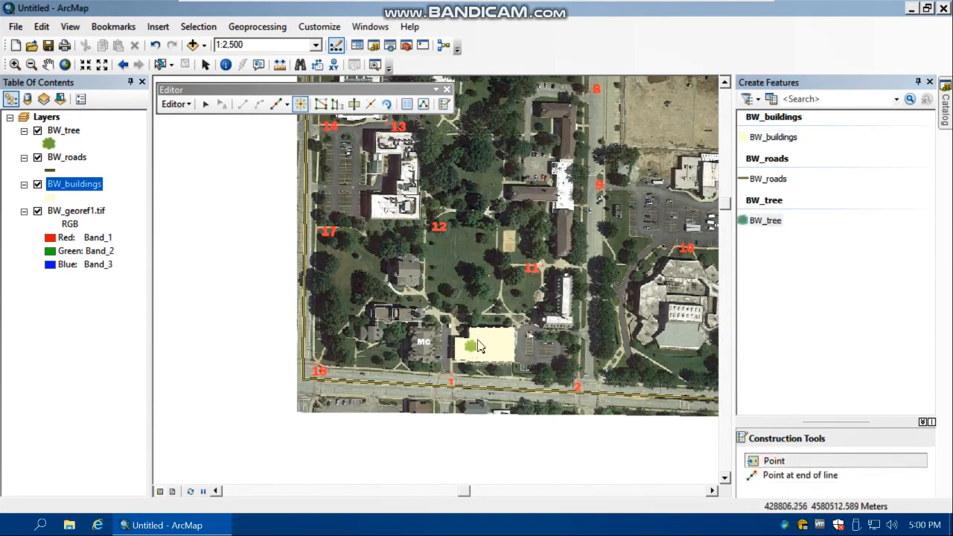
click(724, 82)
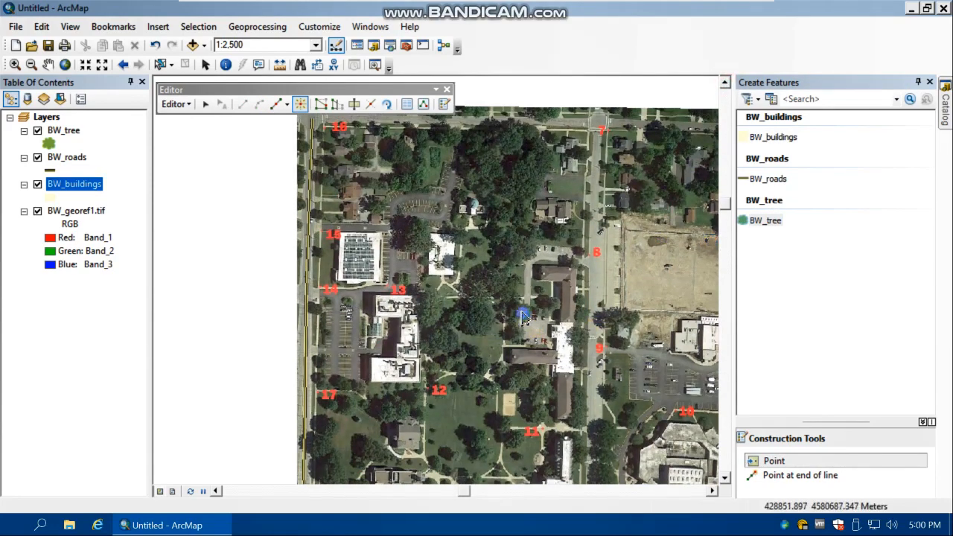
click(525, 316)
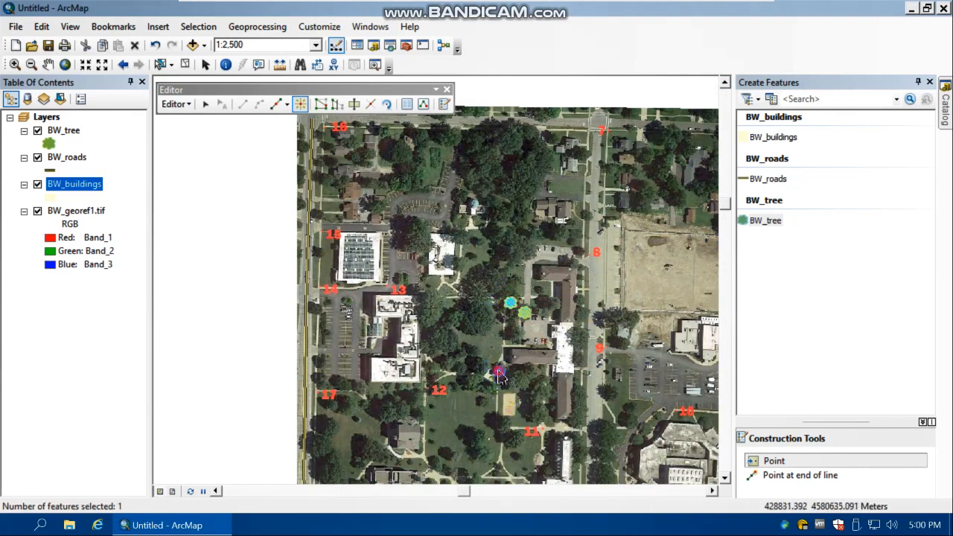
Place nine more BW_tree points: seven on the lawn northeast of point 12 and two southwest of it
click(499, 372)
click(491, 389)
click(472, 381)
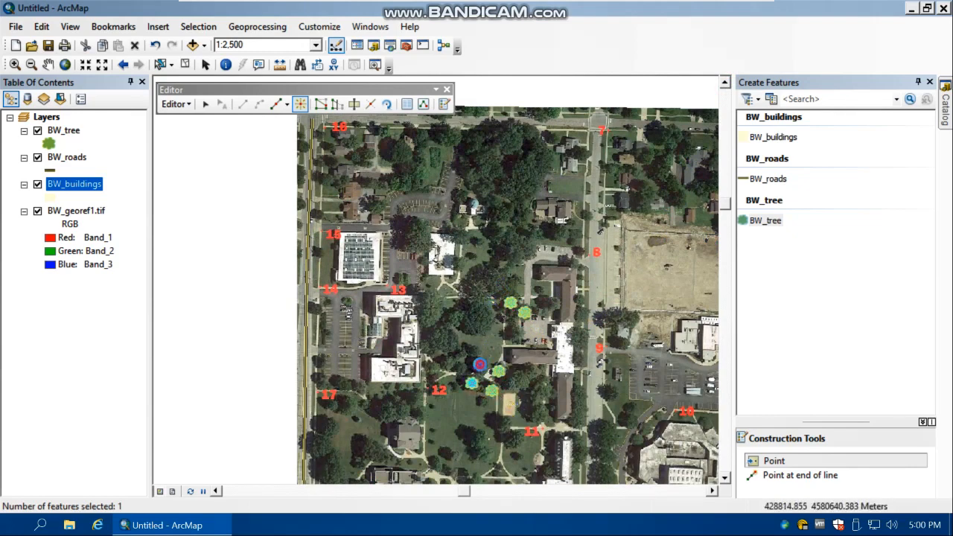
click(479, 365)
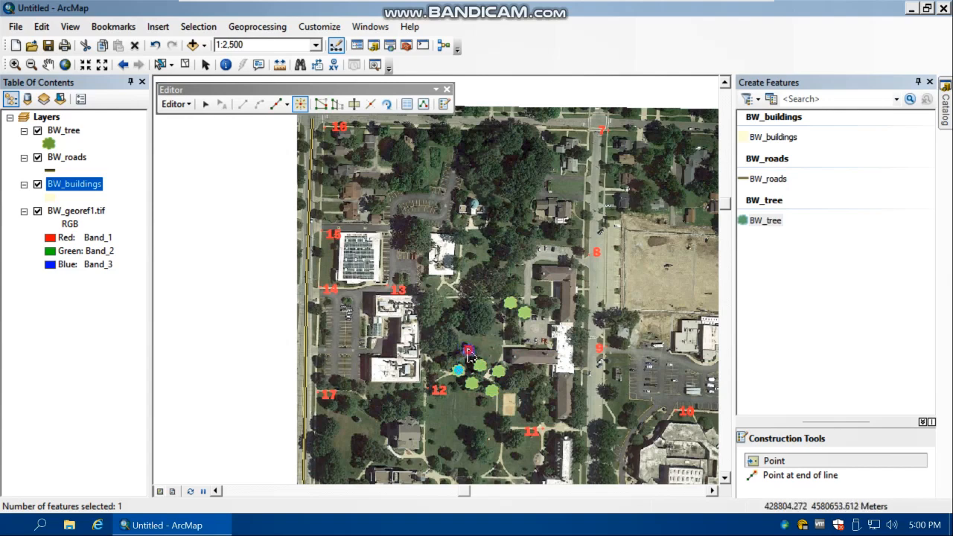
click(467, 350)
click(449, 346)
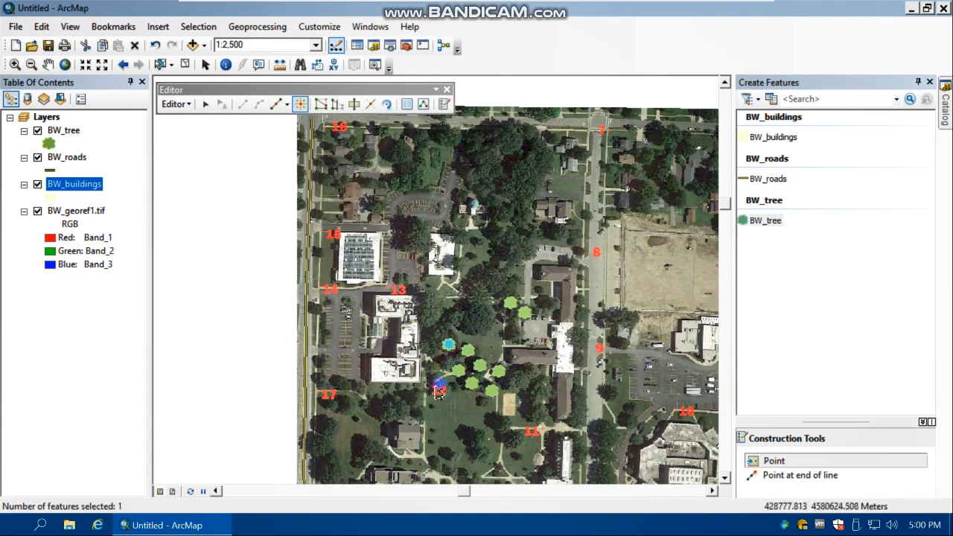
click(417, 414)
click(409, 396)
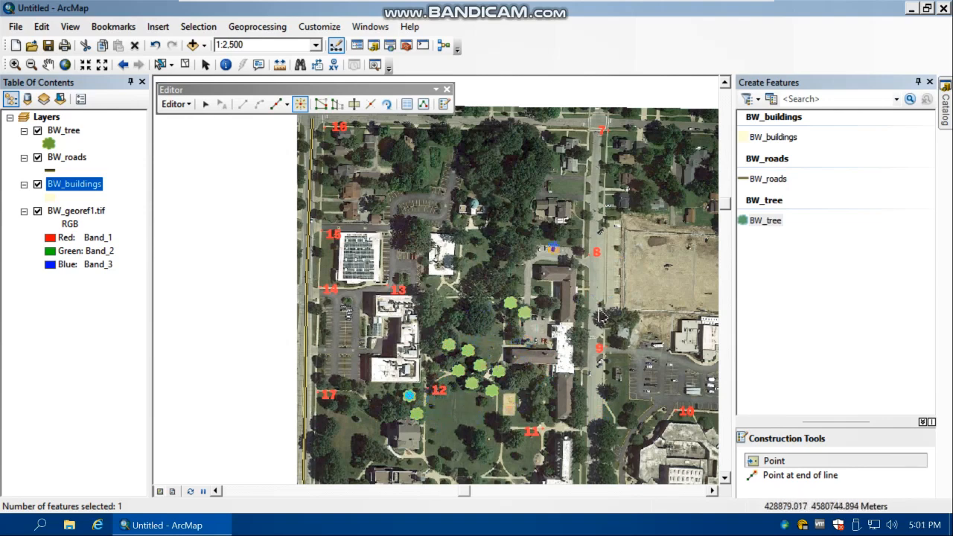
Look over the placed trees on the map and review their records in the BW_tree attribute table
click(712, 490)
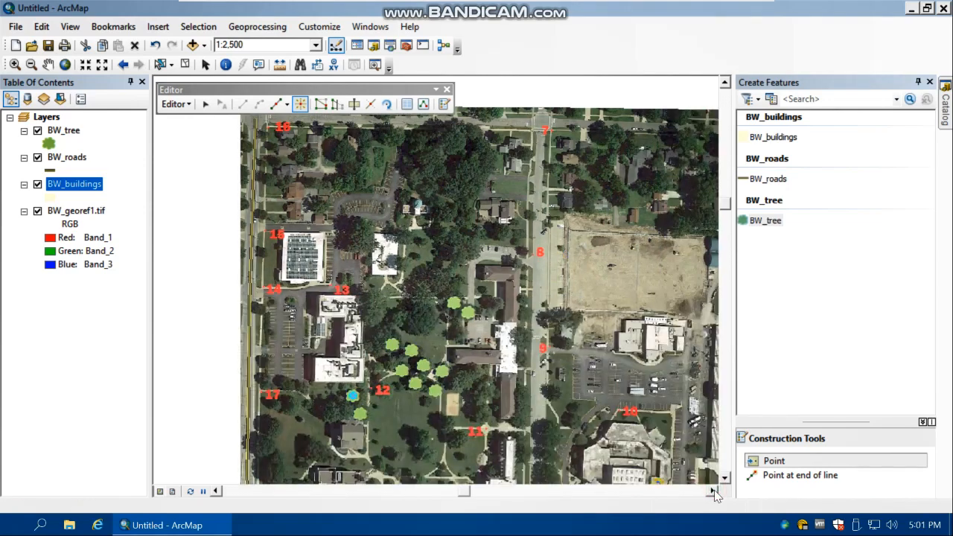
click(724, 477)
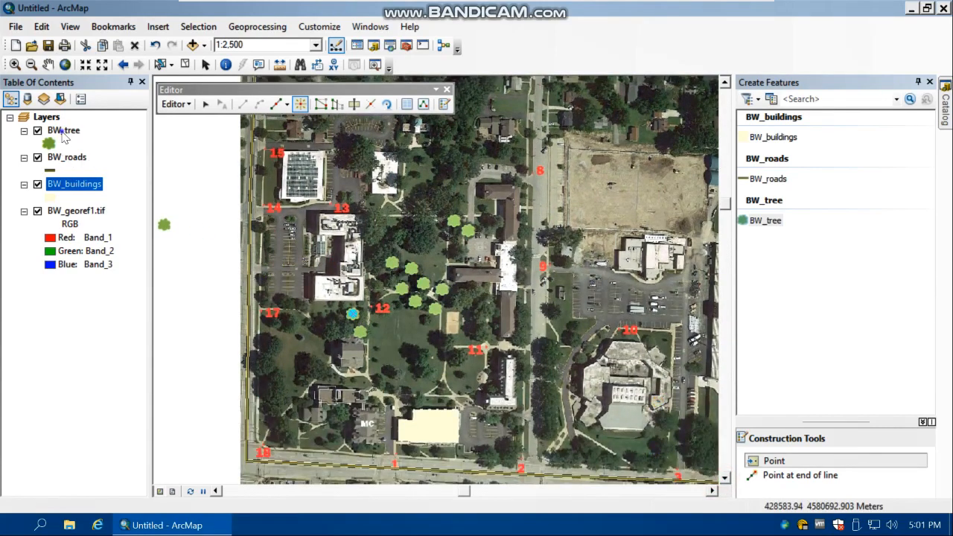
right_click(64, 136)
click(99, 176)
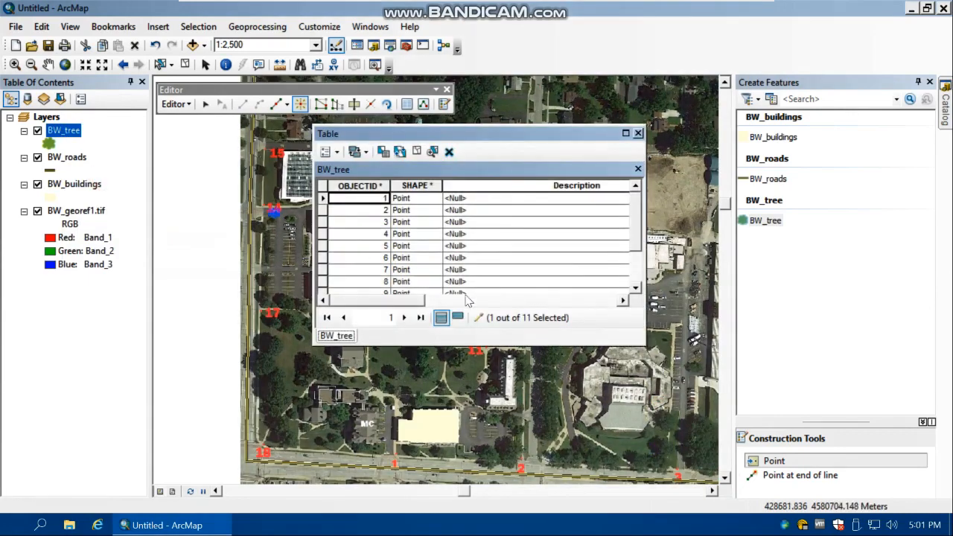
click(638, 134)
right_click(66, 164)
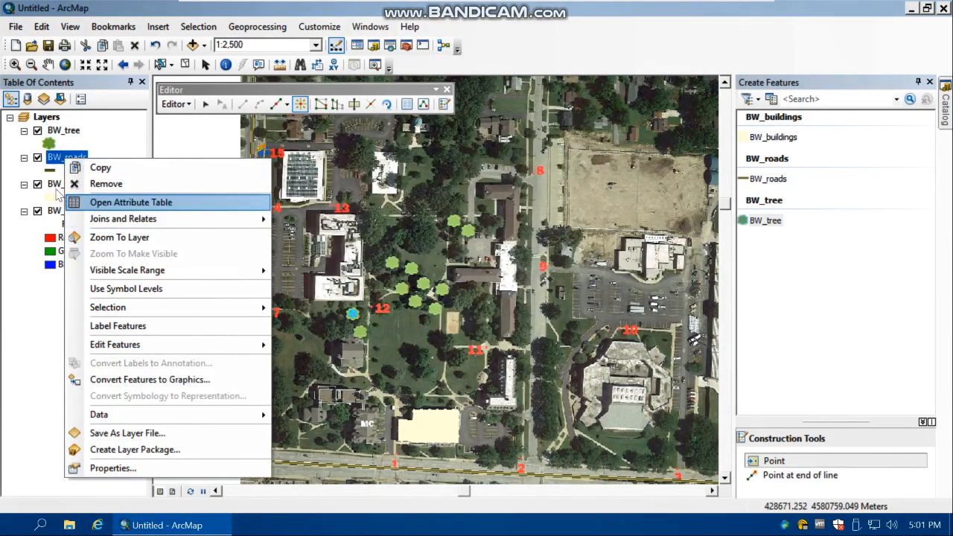
right_click(56, 185)
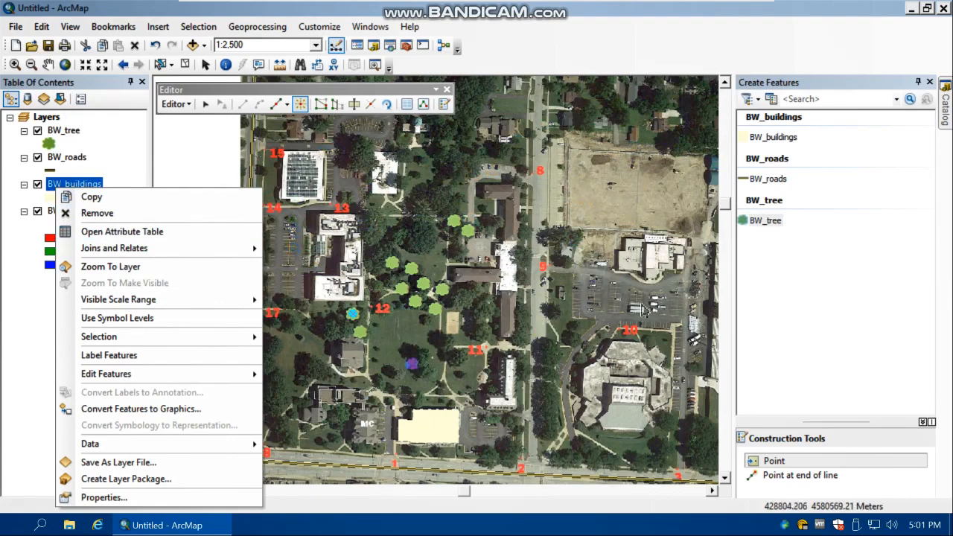
click(176, 211)
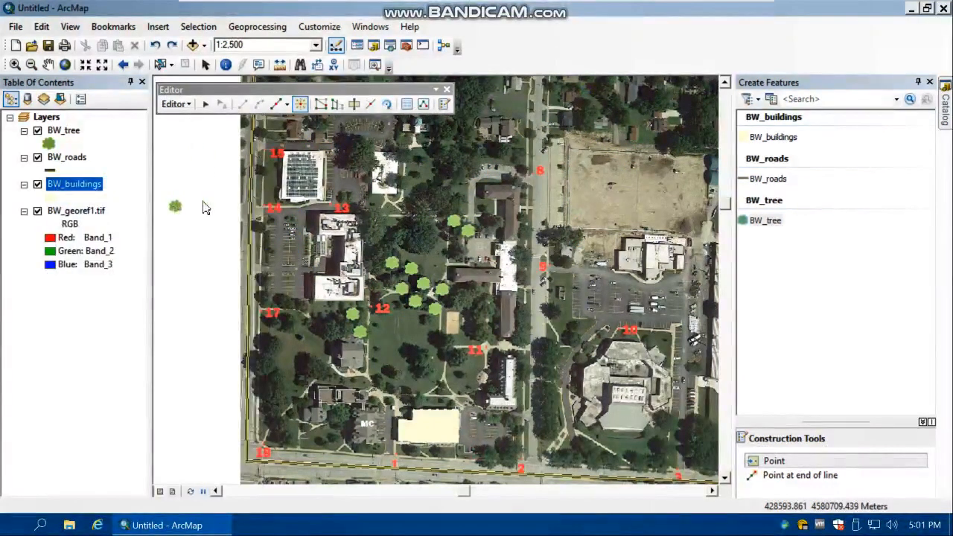
Stop the edit session and save the edits
click(181, 104)
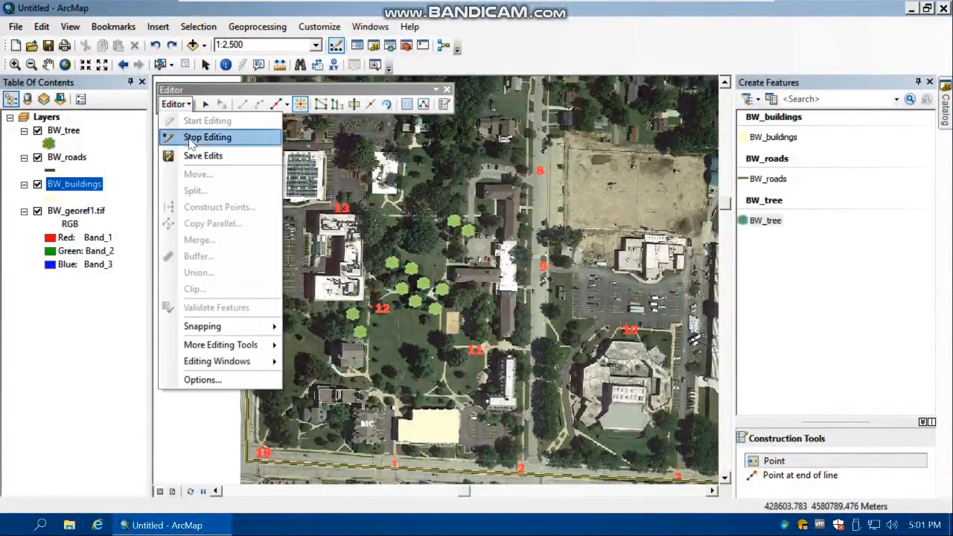
click(191, 139)
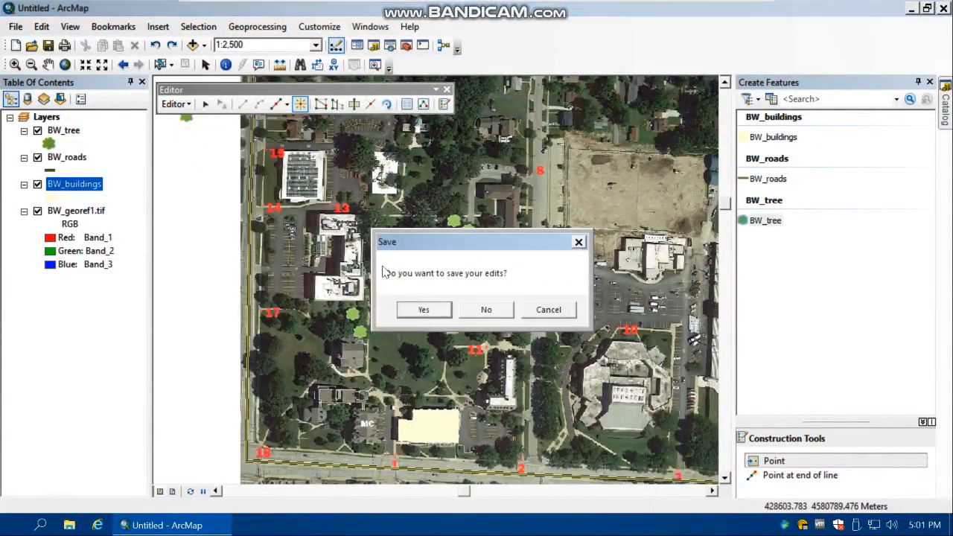
click(424, 309)
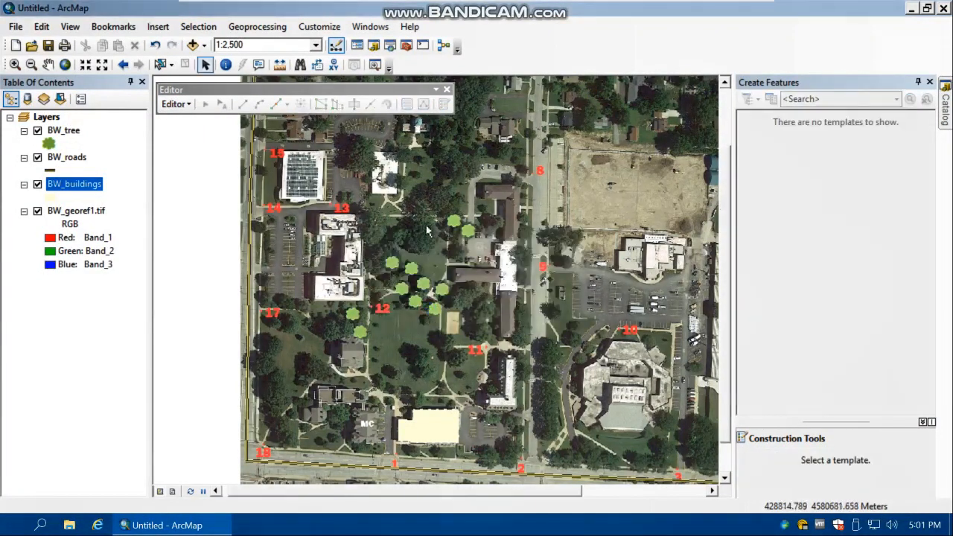
Check the saved building's Description, SHAPE_Length and SHAPE_Area in the BW_buildings attribute table, and close the table
right_click(73, 185)
click(111, 226)
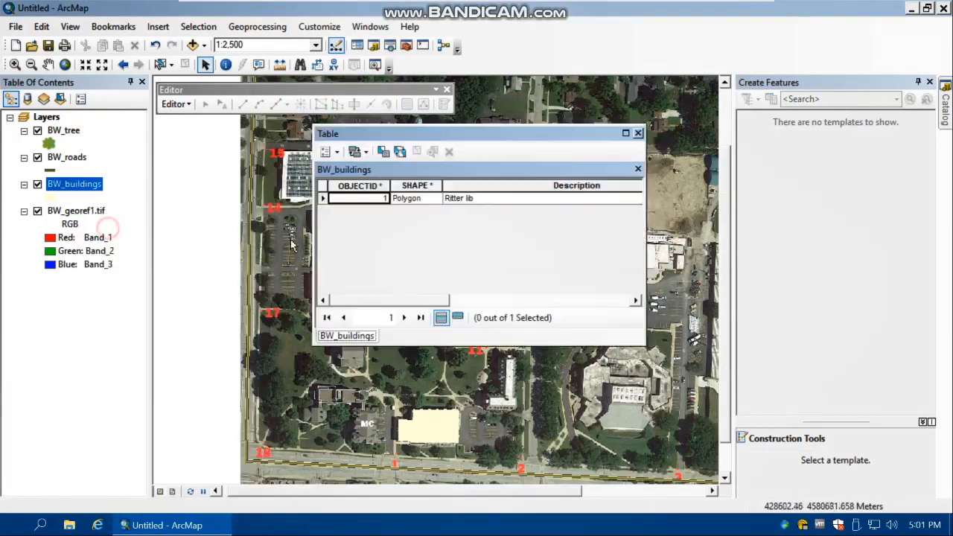
click(485, 208)
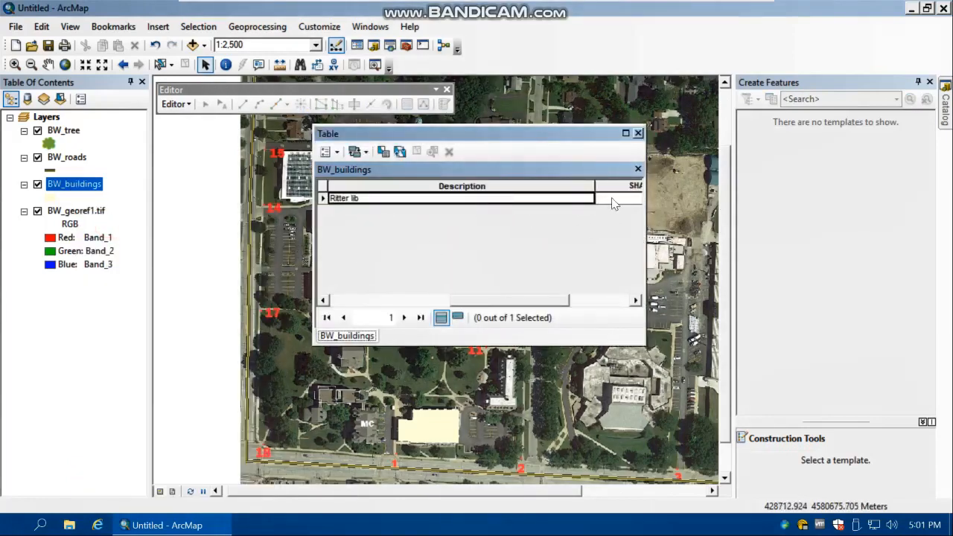
click(612, 199)
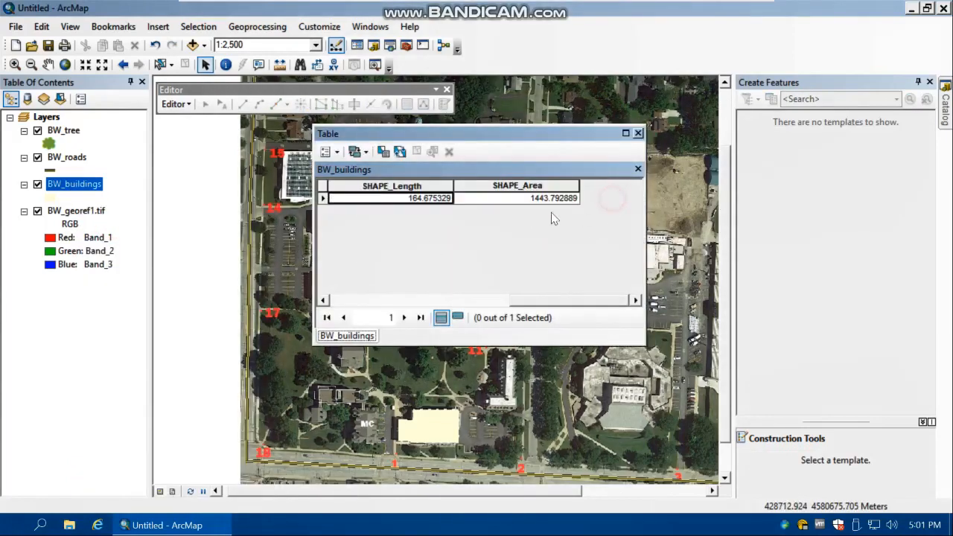
click(637, 134)
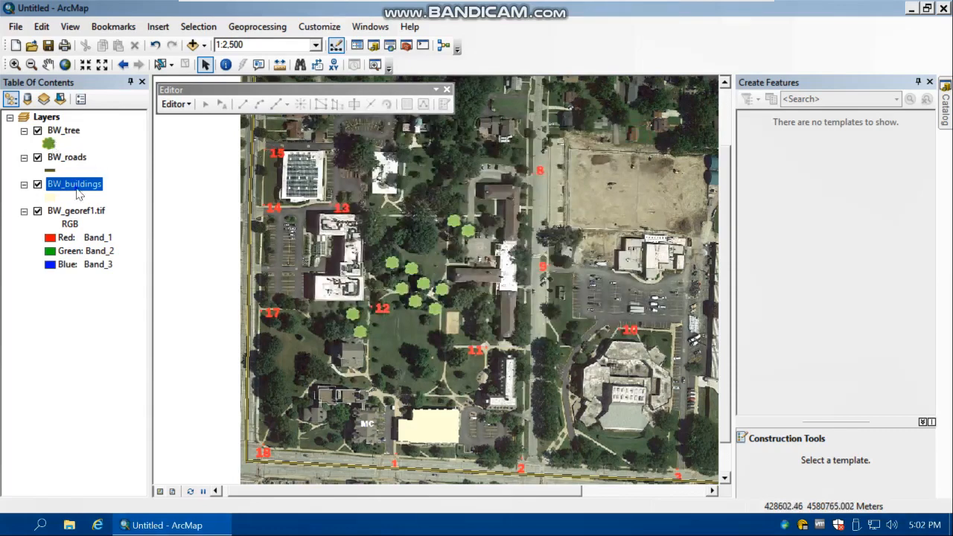
Open the BW_buildings attribute table and start an edit session
right_click(78, 192)
click(109, 231)
click(503, 198)
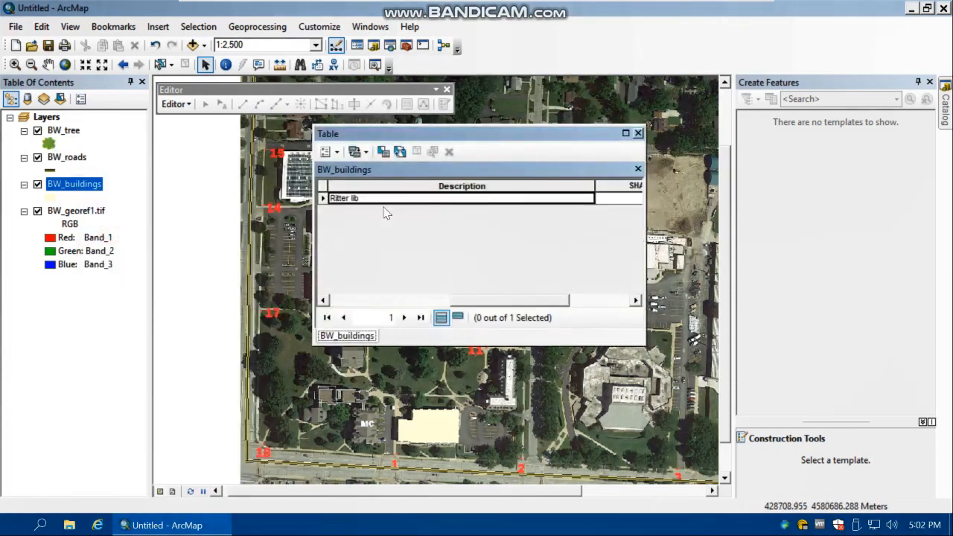
click(177, 104)
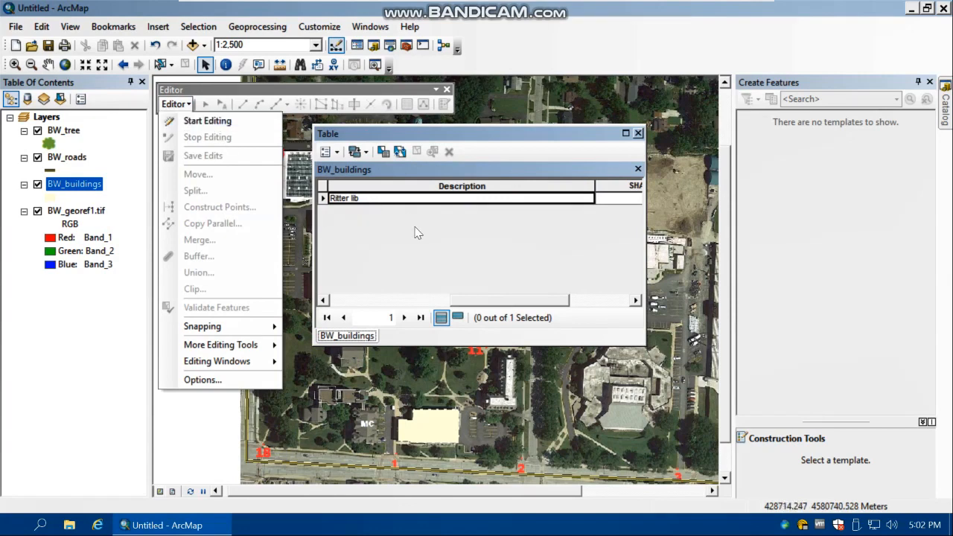
drag(475, 129, 512, 305)
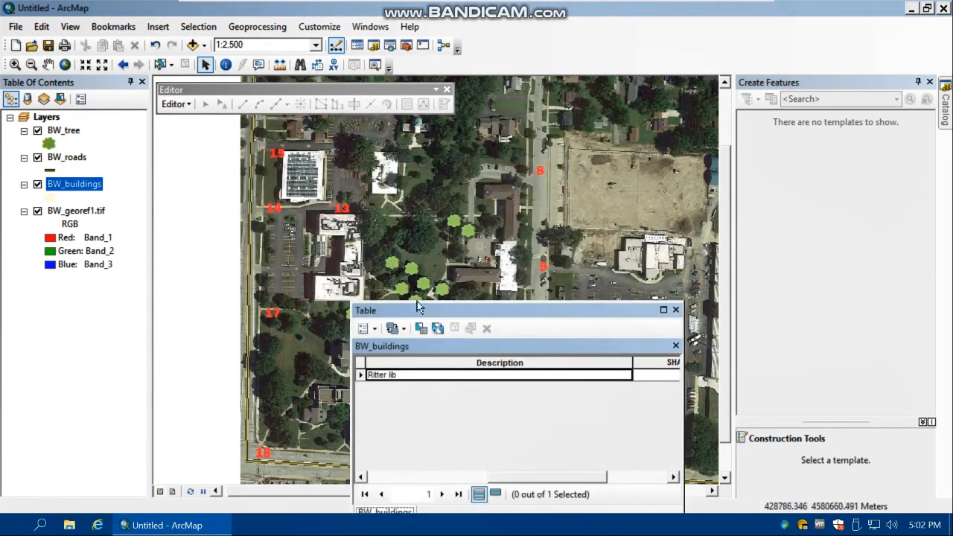
drag(418, 307, 359, 174)
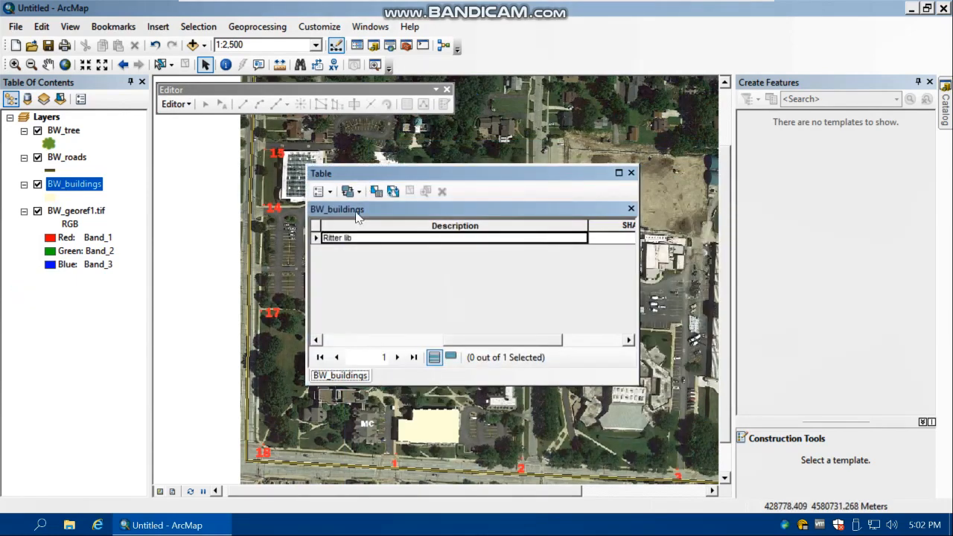
click(176, 104)
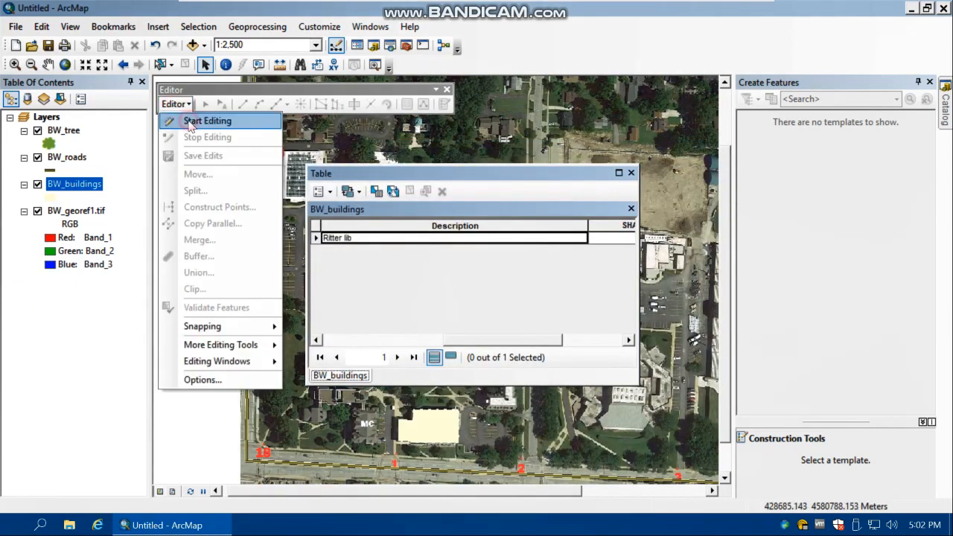
click(190, 125)
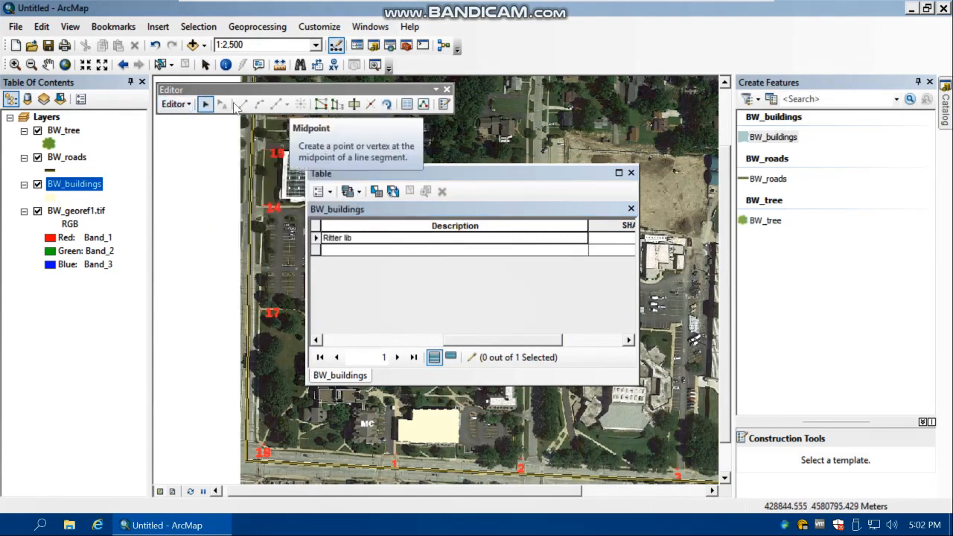
Delete the southeastern of the two BW_tree points northwest of point 9, and move the other onto the bare lot east of point 8
click(205, 108)
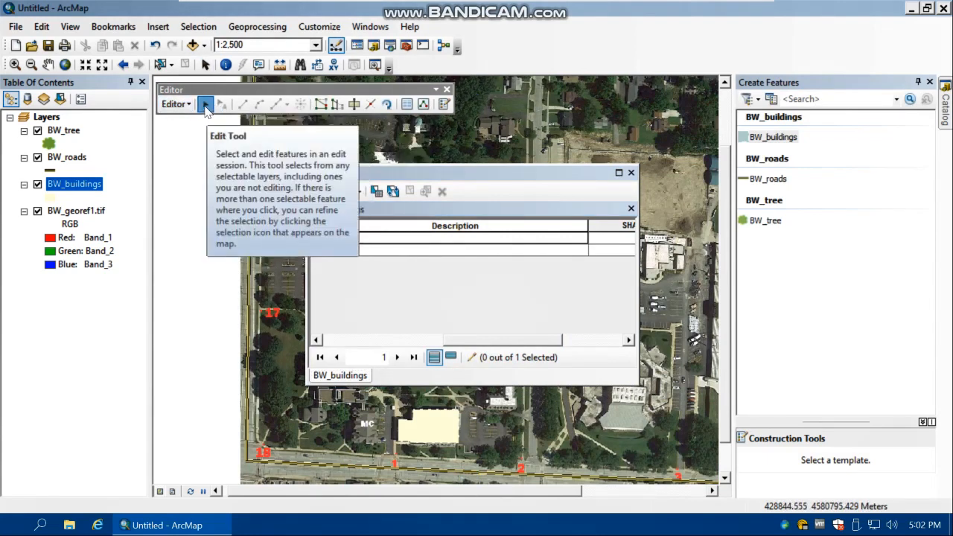
drag(417, 172, 211, 172)
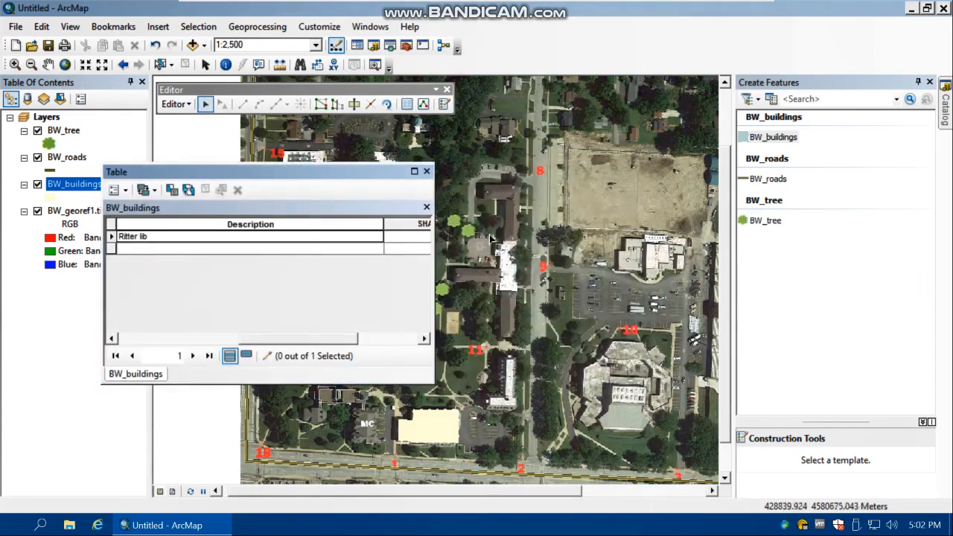
drag(382, 172, 281, 165)
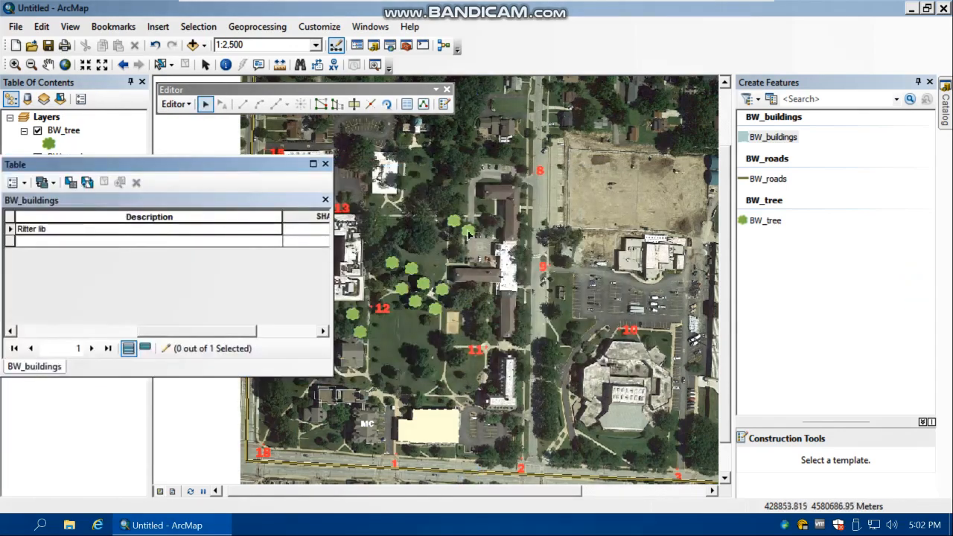
click(469, 235)
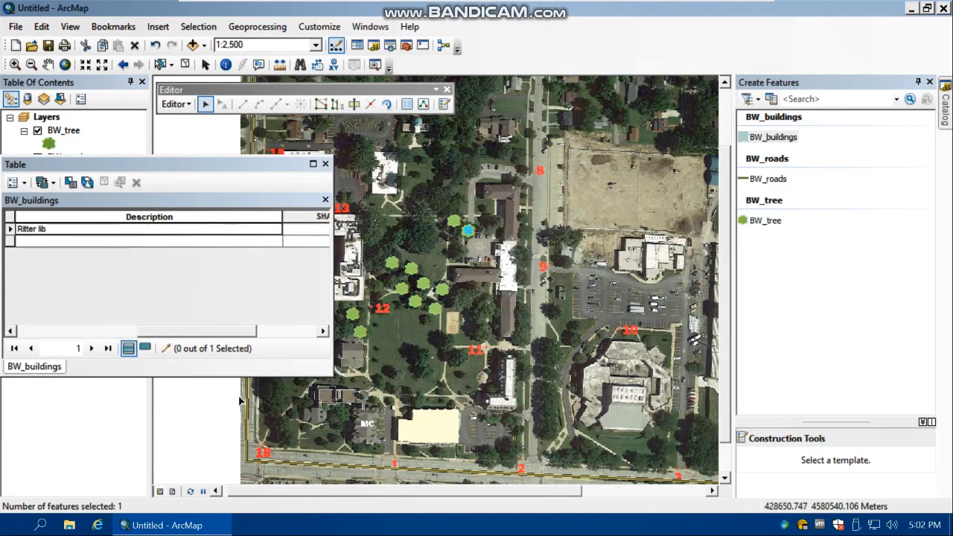
key(Delete)
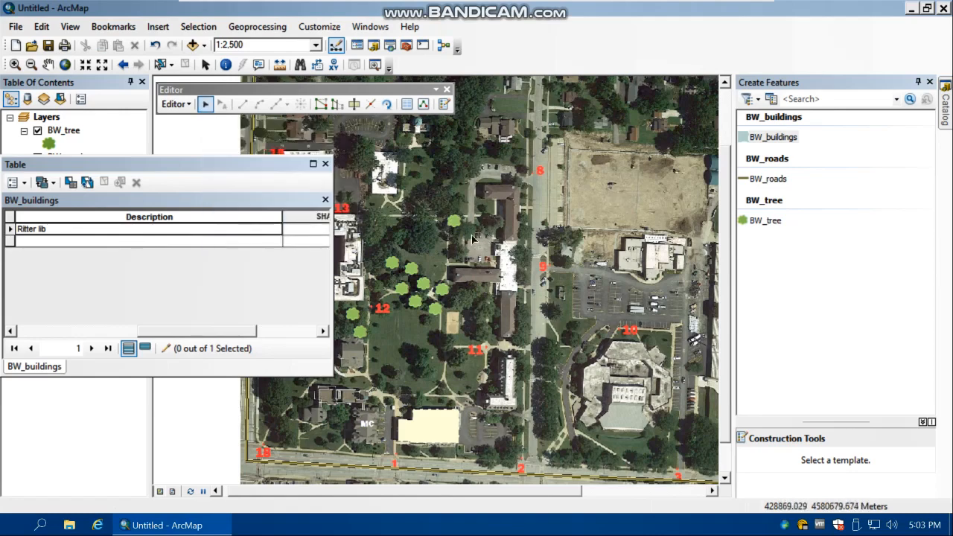
click(454, 221)
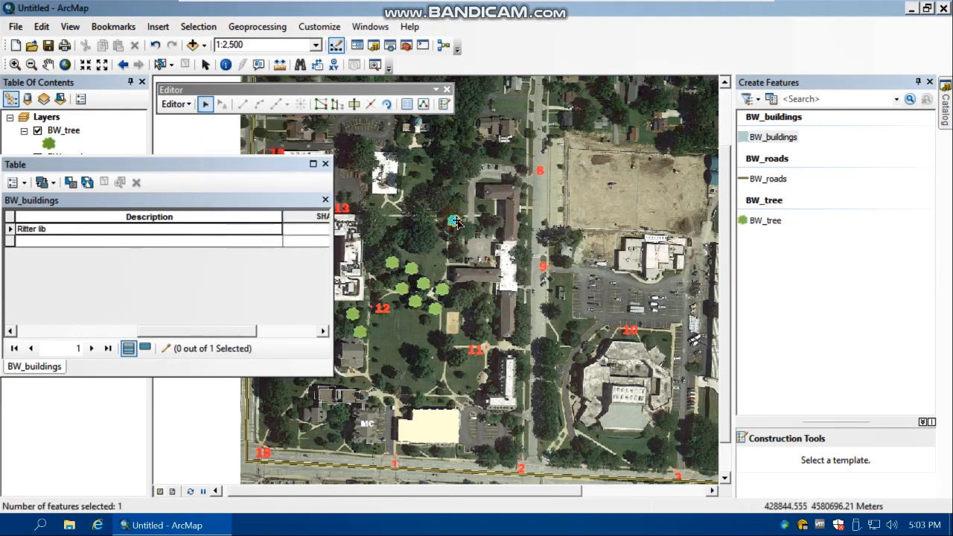
drag(454, 221, 622, 190)
Move the BW_roads line along the map's western edge east across the bare lot, undo the move and clear the selection
drag(246, 164, 501, 178)
click(255, 157)
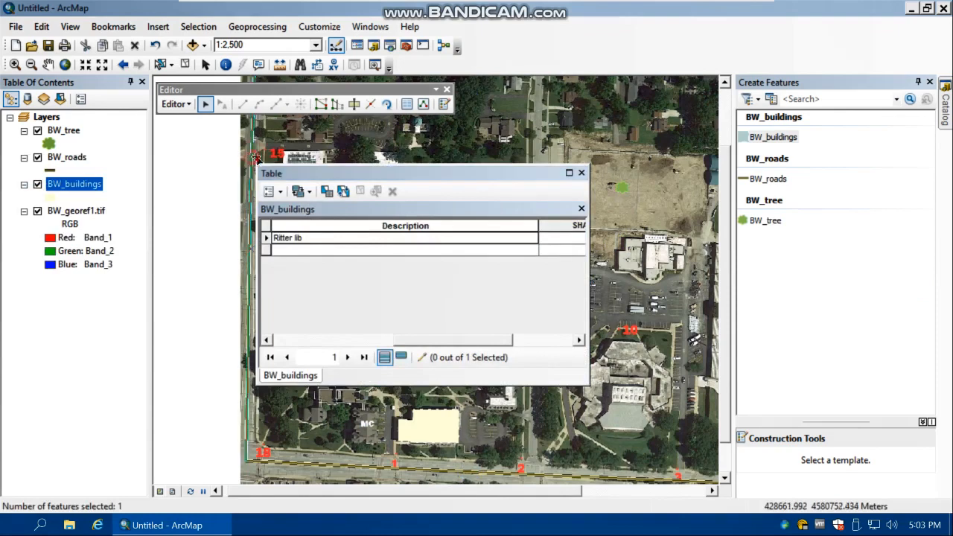
drag(255, 157, 607, 179)
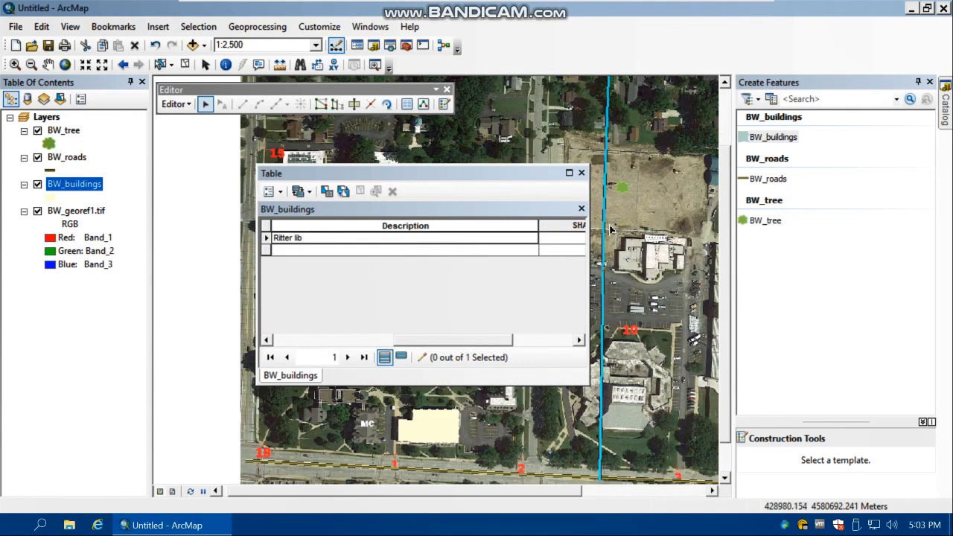
key(ctrl+z)
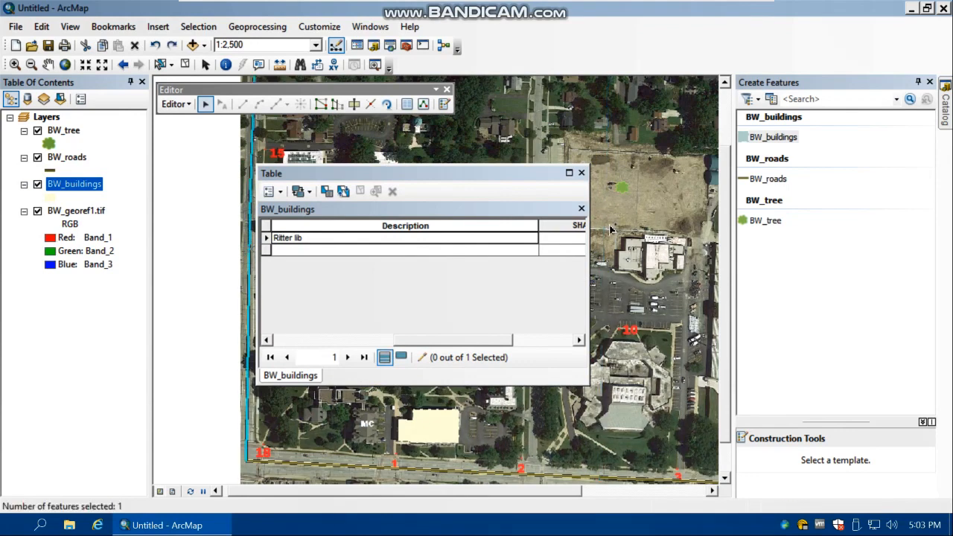
click(610, 230)
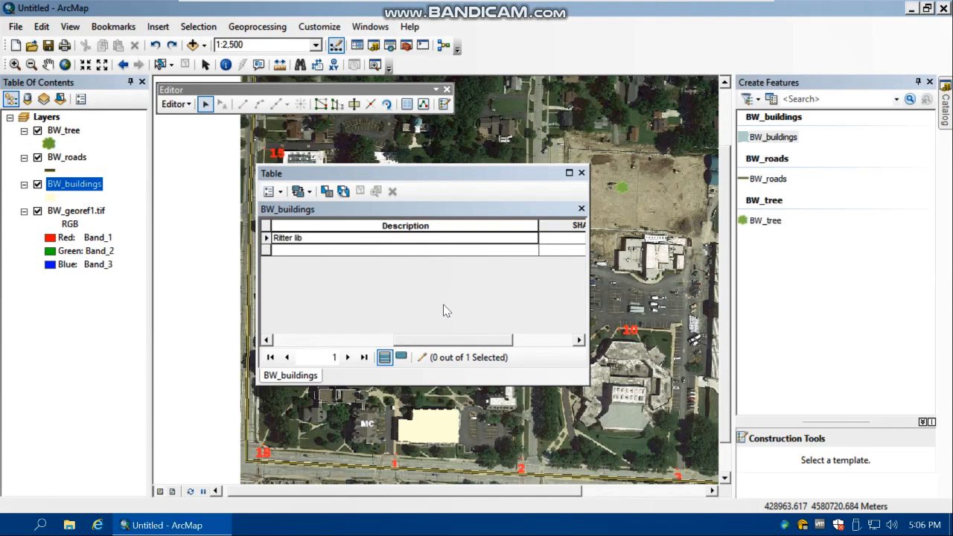
click(18, 524)
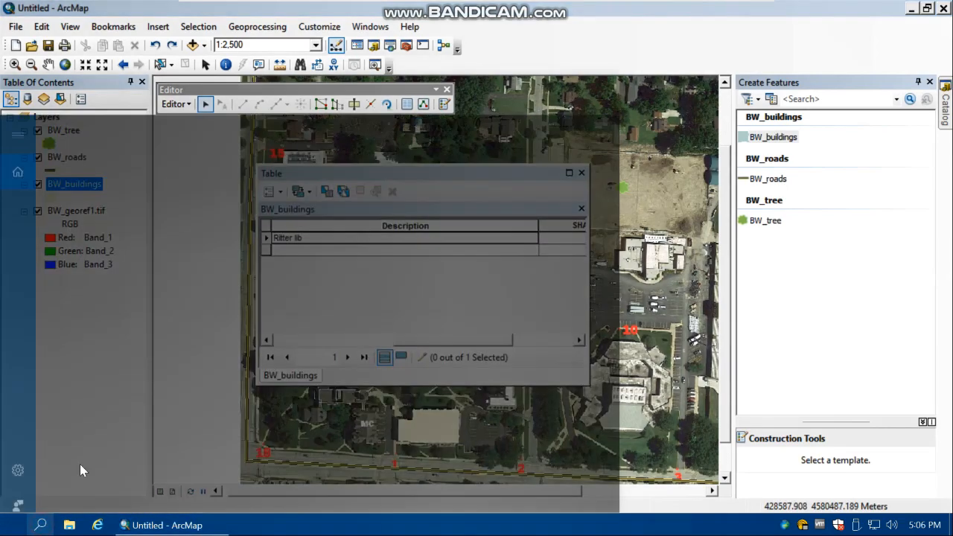
text(arcca)
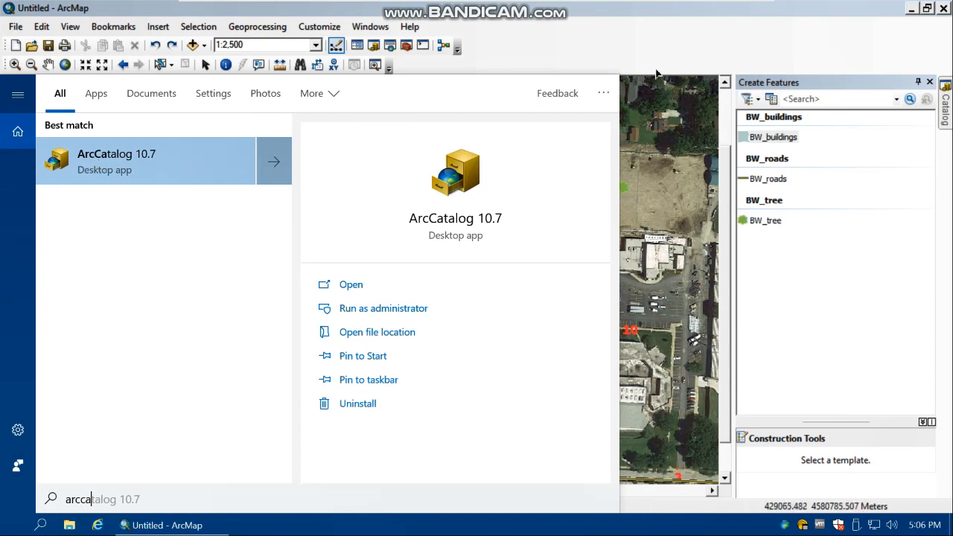
click(98, 160)
Stop the edit session, saving the edits, and close the BW_buildings attribute table
click(178, 108)
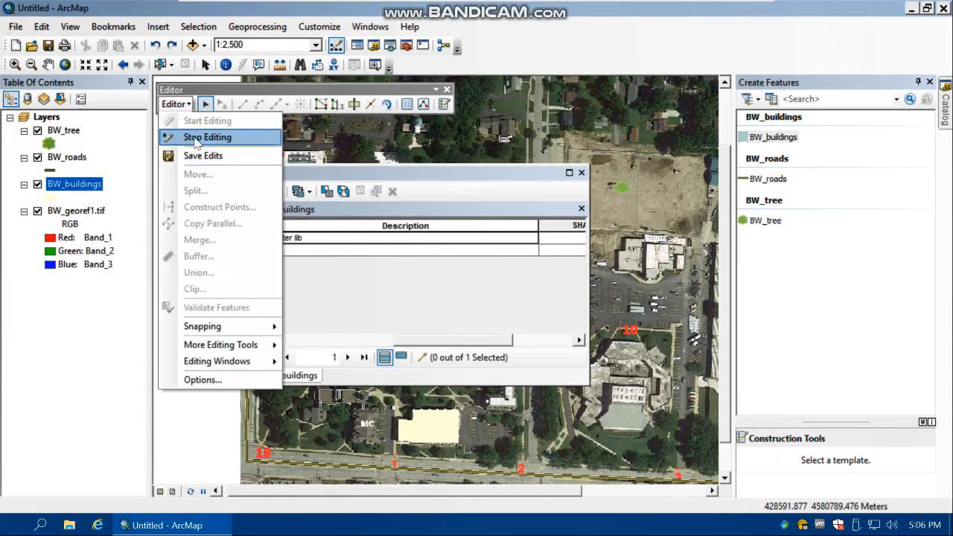
click(198, 135)
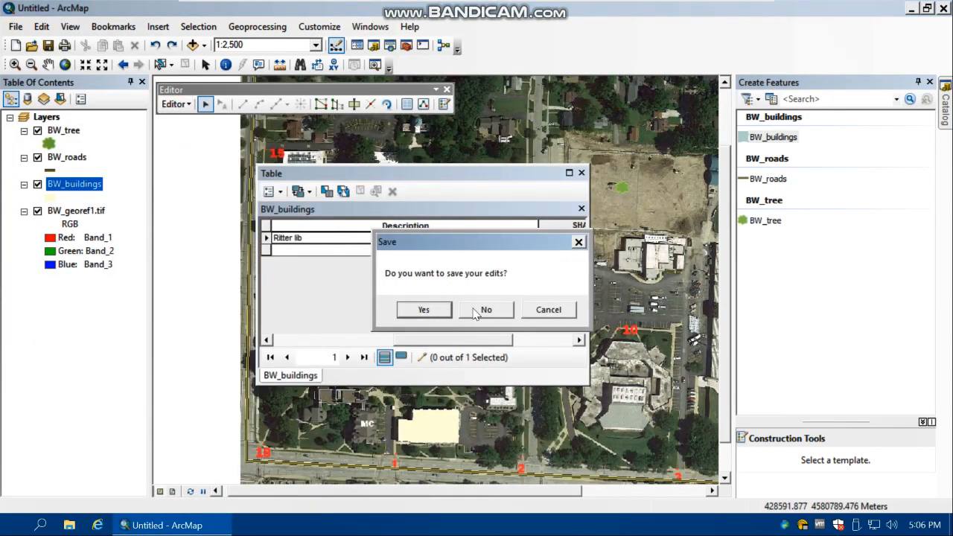
click(424, 310)
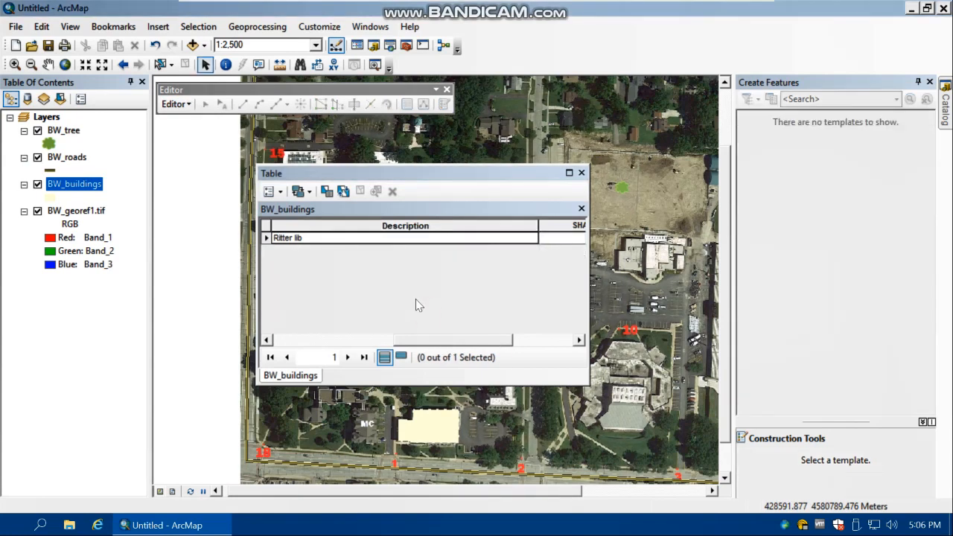
click(581, 173)
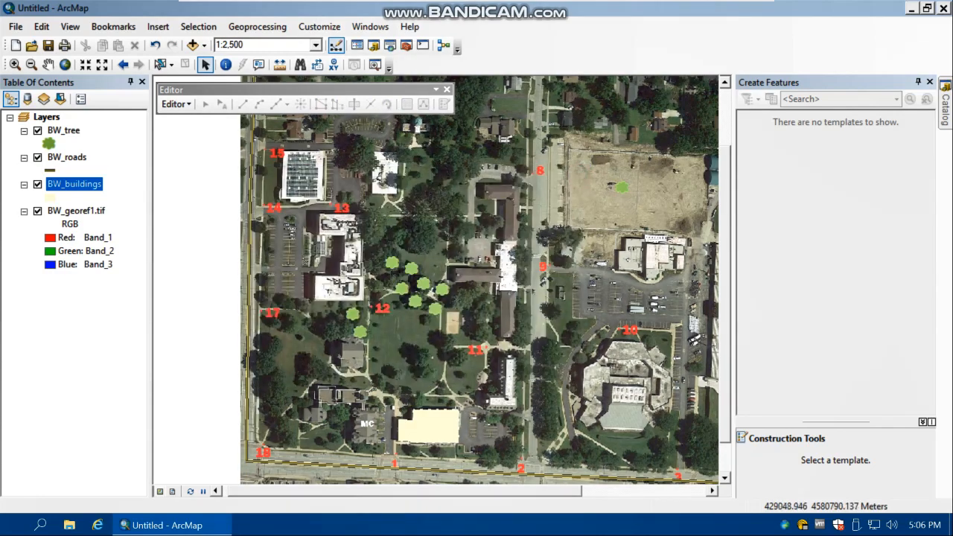
Close ArcMap without saving the untitled map and launch ArcCatalog
click(943, 11)
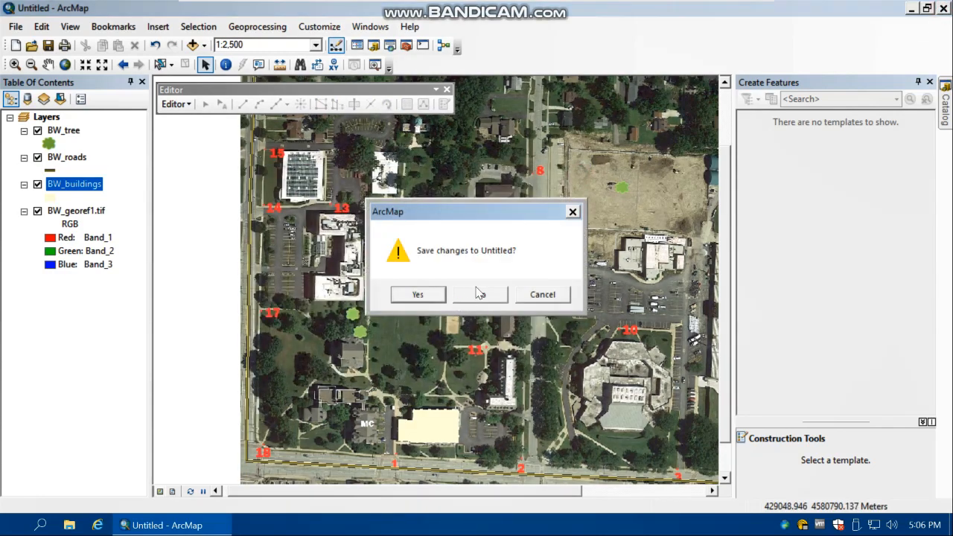
click(480, 295)
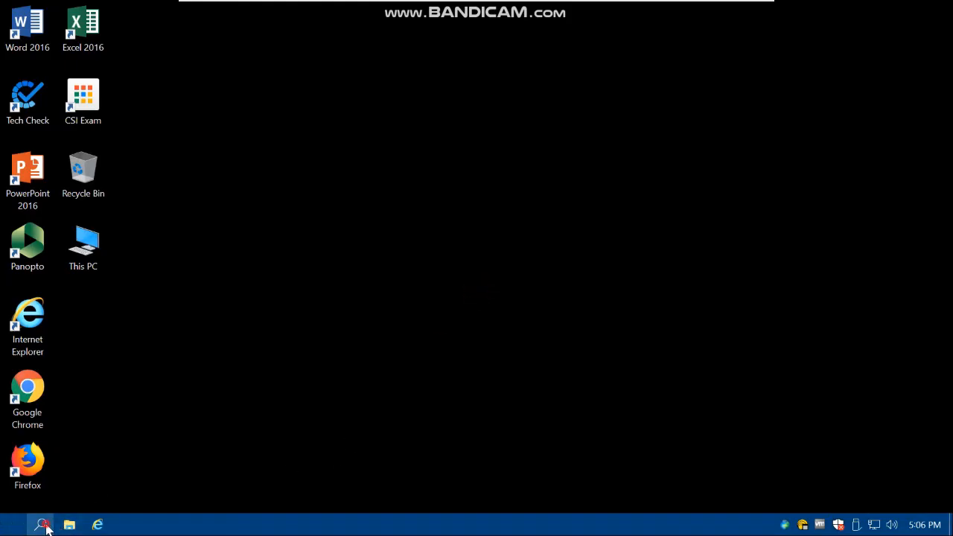
click(42, 525)
text(arcc)
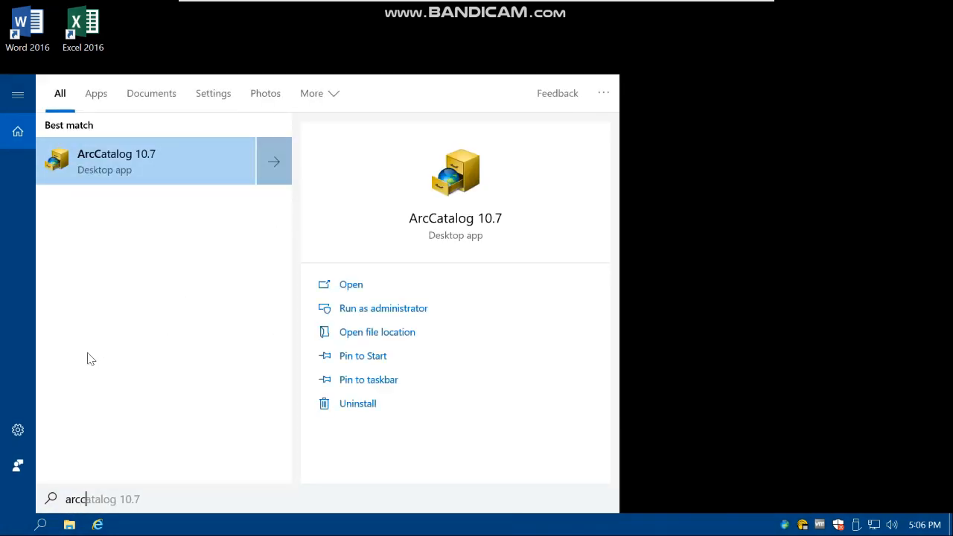
key(Return)
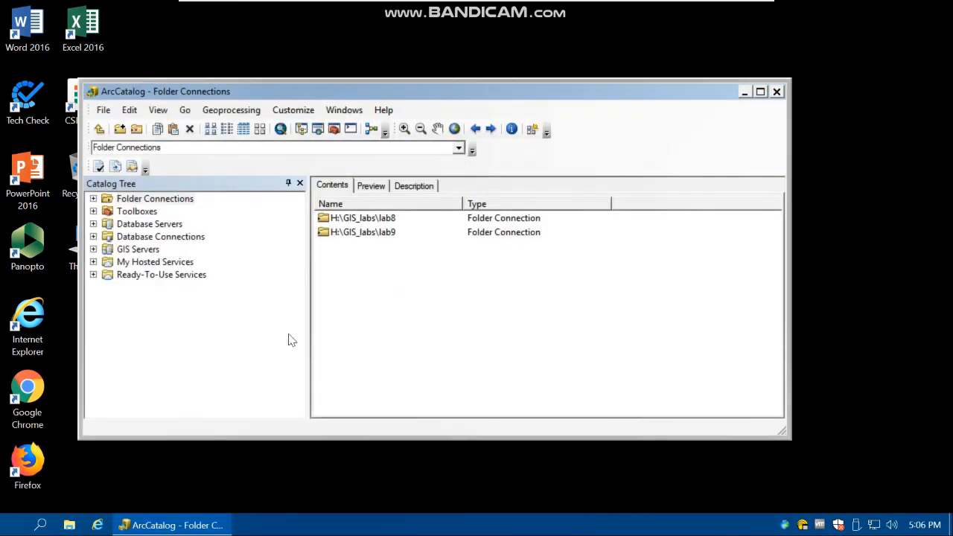
Locate BW_gdb.gdb in the H:\GIS_labs\lab9 folder connection and open its item description for editing
double_click(352, 232)
double_click(342, 218)
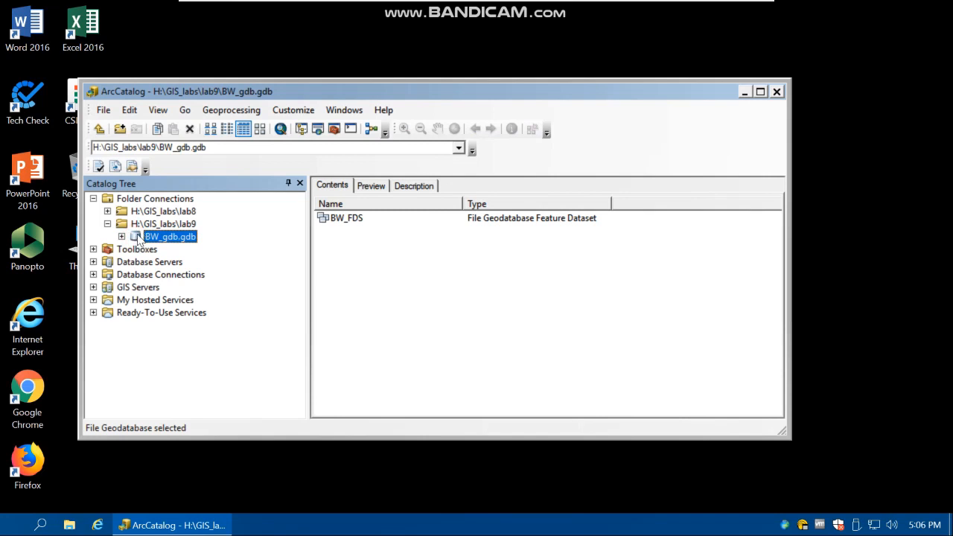
click(414, 187)
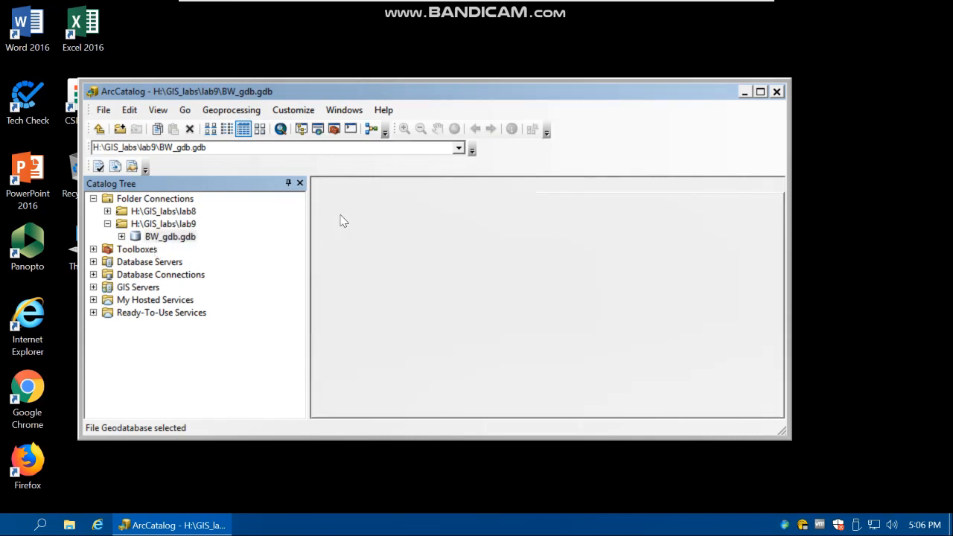
click(760, 91)
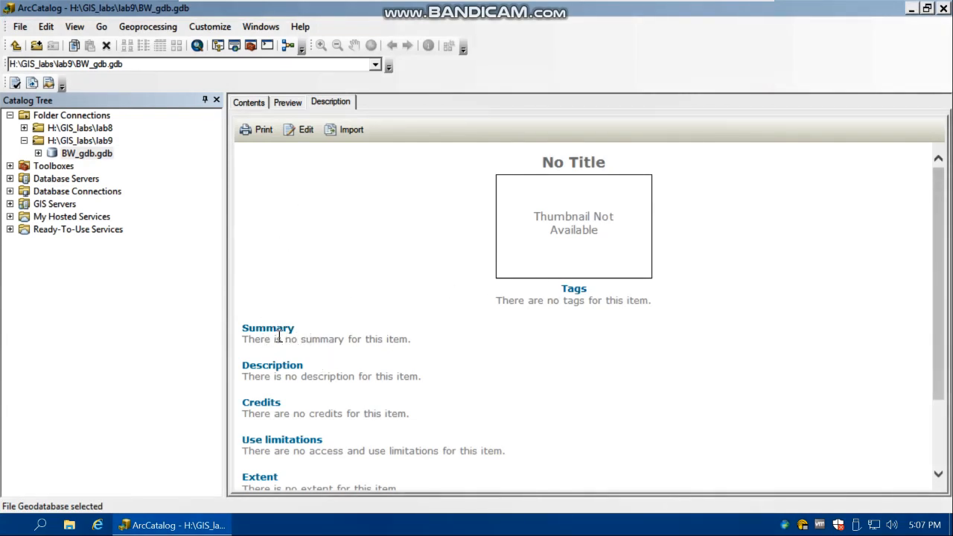
click(305, 131)
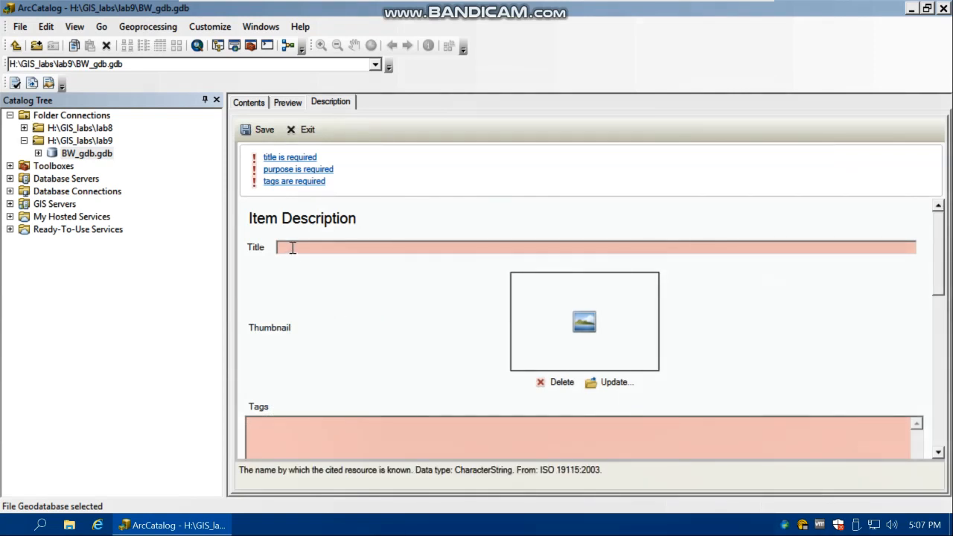
Review the metadata form's tags, summary, description, credits, use limitation, scale range and bounding box fields, and save the form
scroll(294, 260, down, 2)
scroll(279, 364, down, 2)
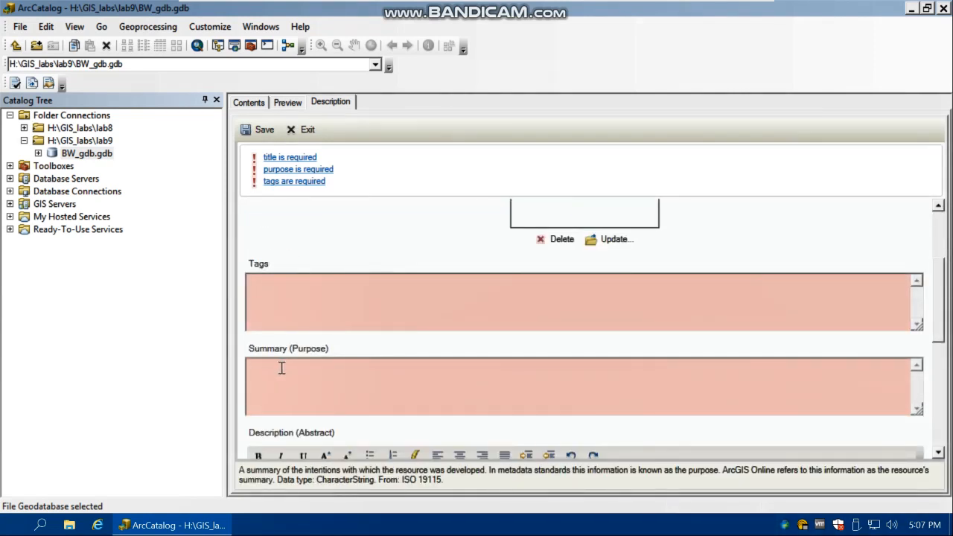
scroll(279, 364, down, 1)
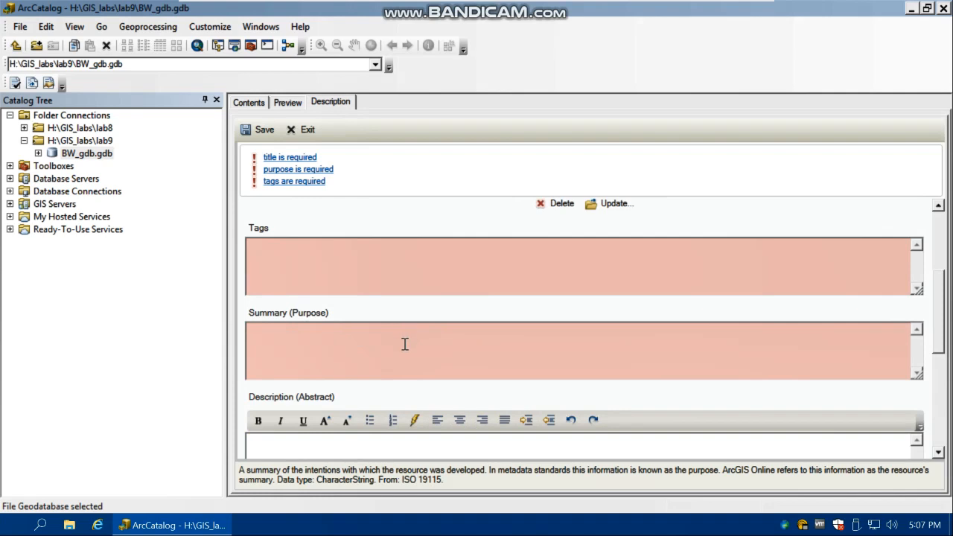
scroll(404, 342, down, 3)
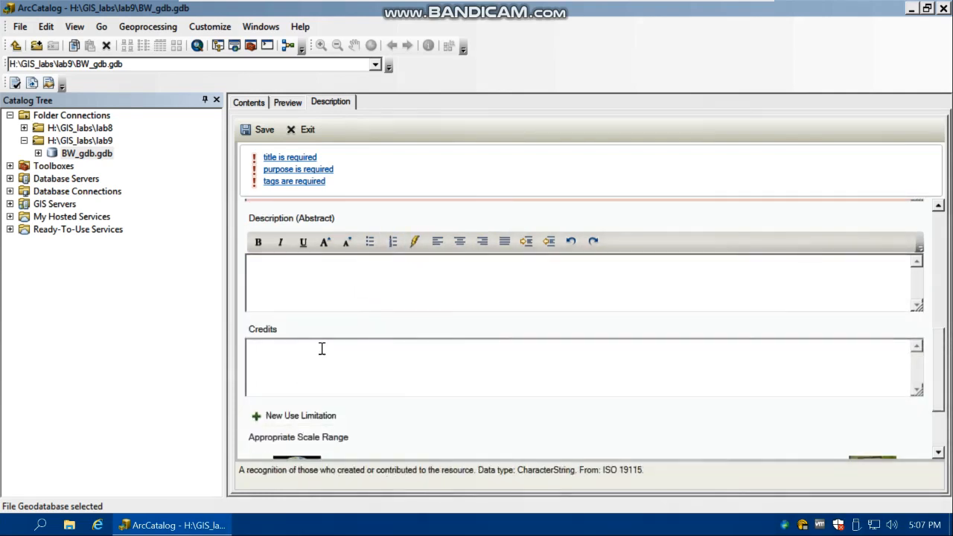
scroll(327, 361, down, 2)
scroll(373, 395, down, 1)
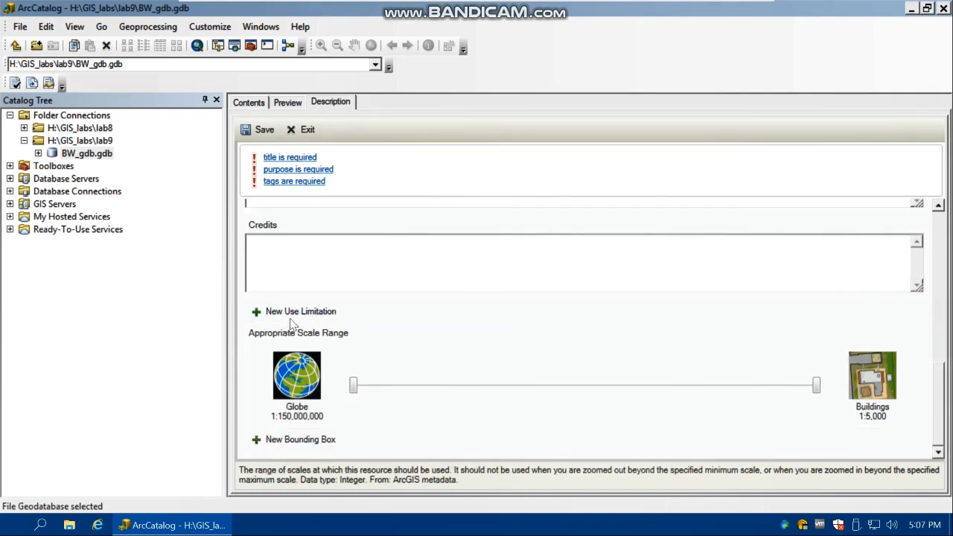
click(298, 261)
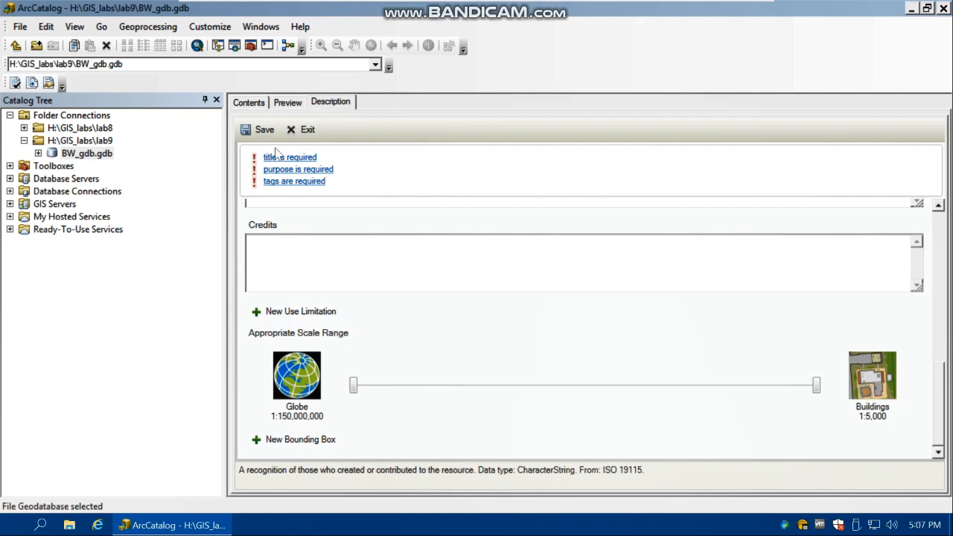
scroll(278, 255, up, 2)
click(288, 279)
scroll(301, 287, up, 3)
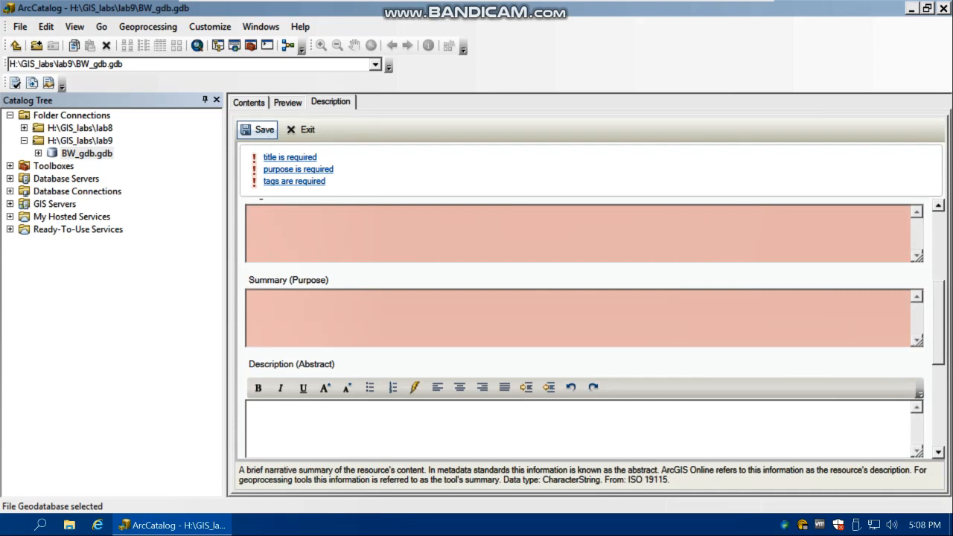
click(284, 232)
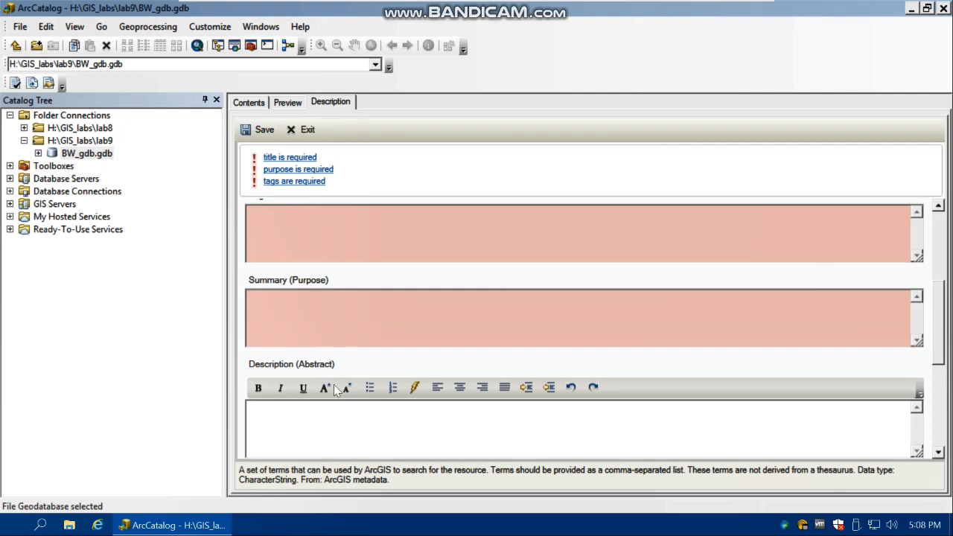
click(298, 336)
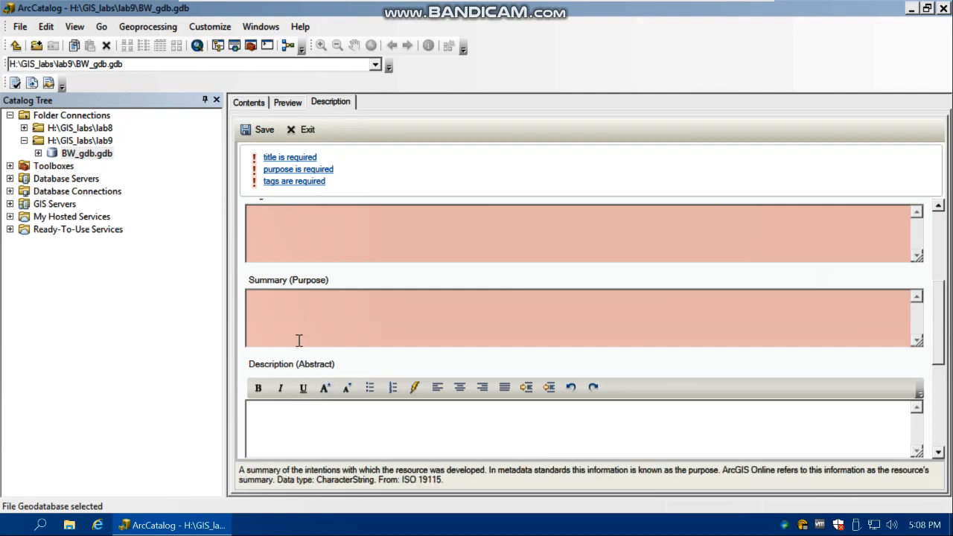
click(255, 130)
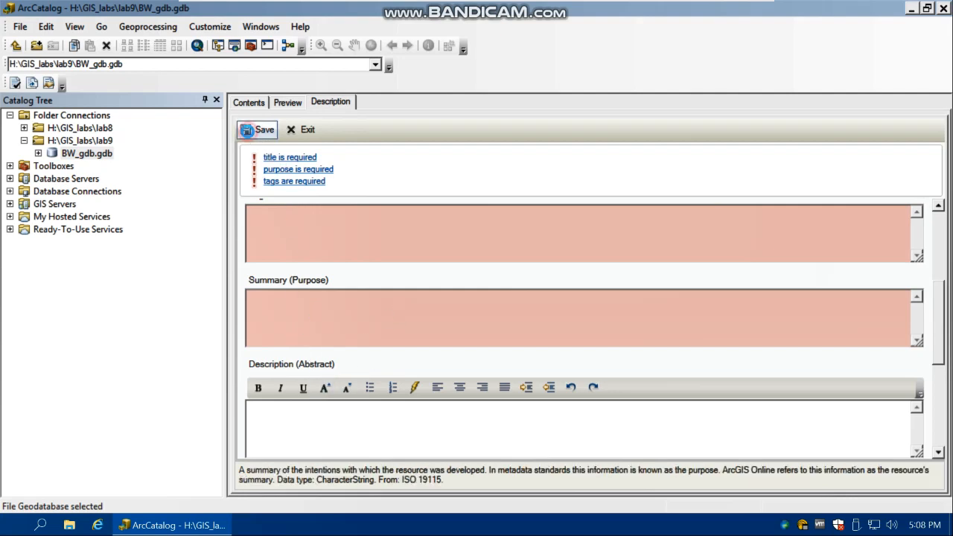